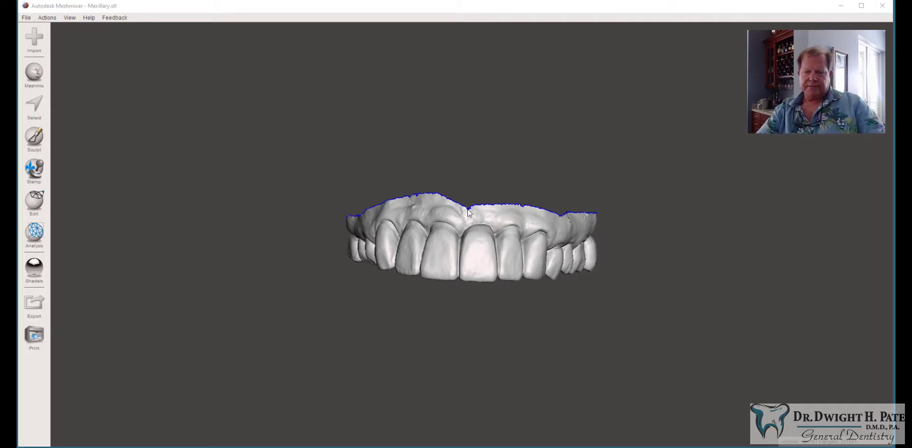
Step: Open the Object Browser, move it beside the model and enlarge it
{"action": "right_click_drag", "start_coordinate": [485, 267], "coordinate": [479, 198]}
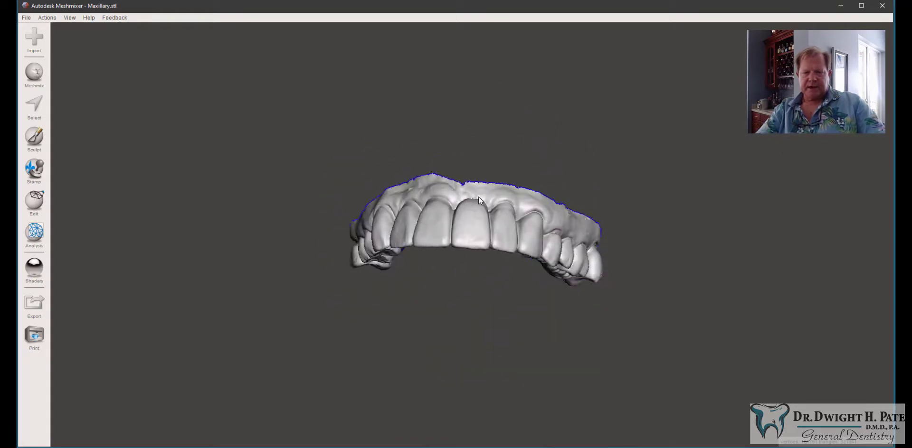
{"action": "left_click", "coordinate": [73, 17]}
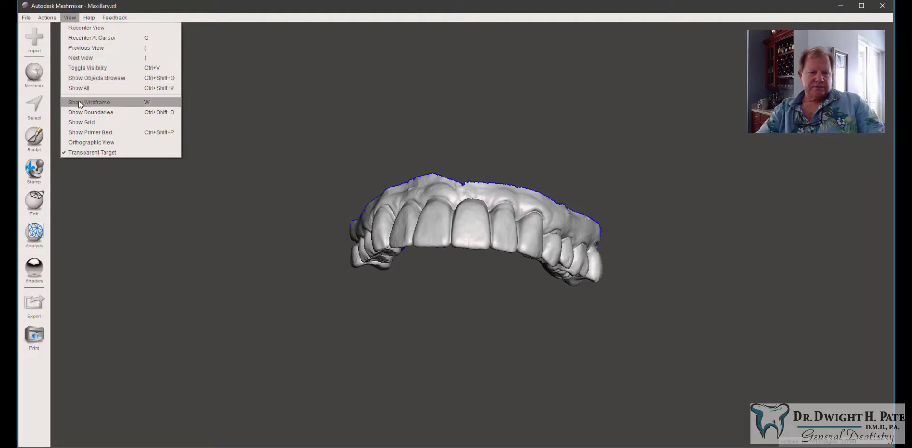
{"action": "left_click", "coordinate": [108, 78]}
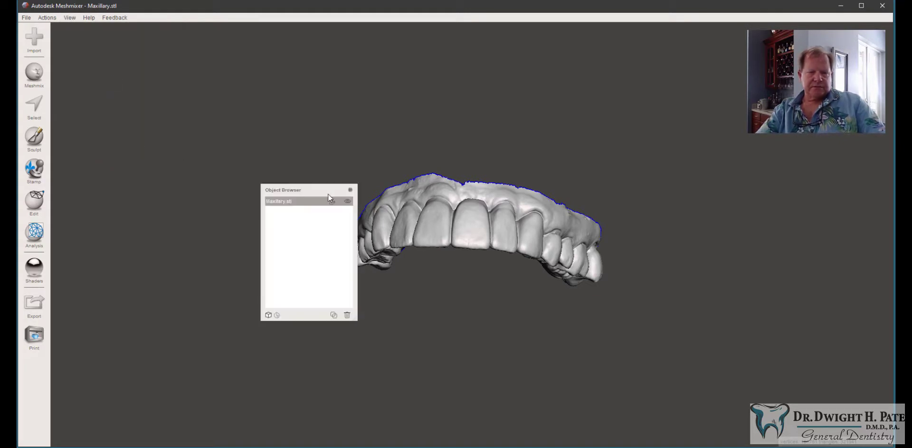
{"action": "left_click_drag", "start_coordinate": [318, 188], "coordinate": [736, 188]}
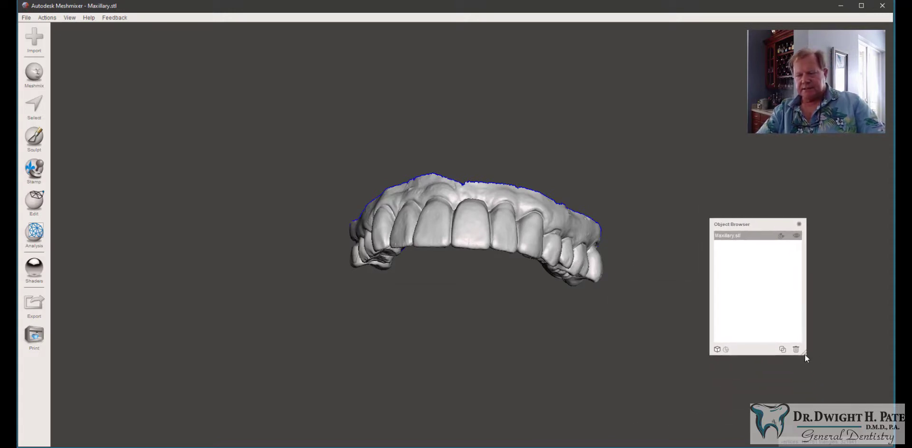
{"action": "left_click_drag", "start_coordinate": [805, 354], "coordinate": [877, 407]}
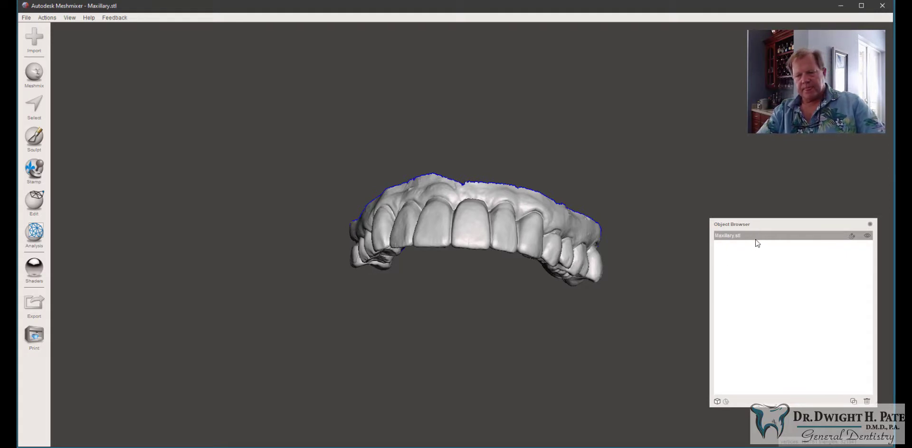
Step: Duplicate the Maxillary.stl object and rename the copy Essix Model
{"action": "left_click", "coordinate": [852, 403]}
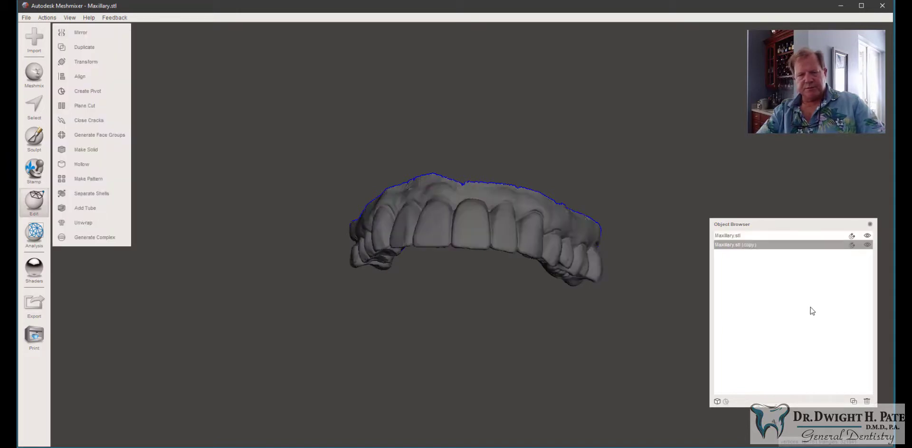
{"action": "left_click", "coordinate": [758, 245]}
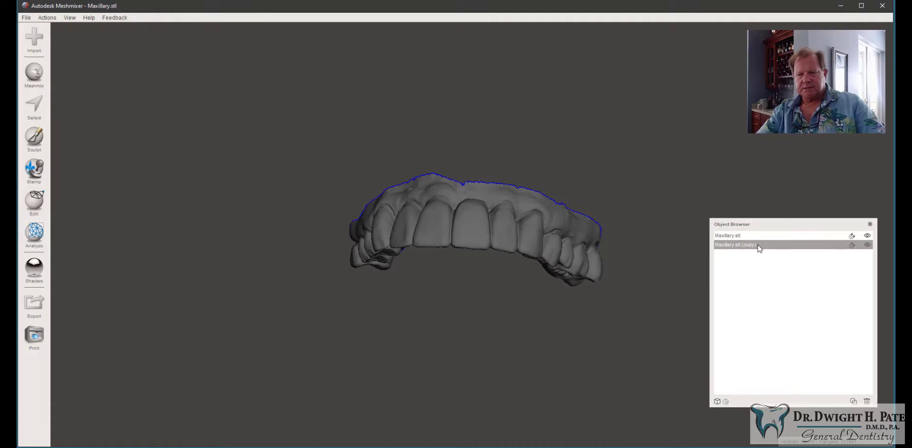
{"action": "double_click", "coordinate": [753, 246]}
{"action": "left_click_drag", "start_coordinate": [762, 245], "coordinate": [688, 238]}
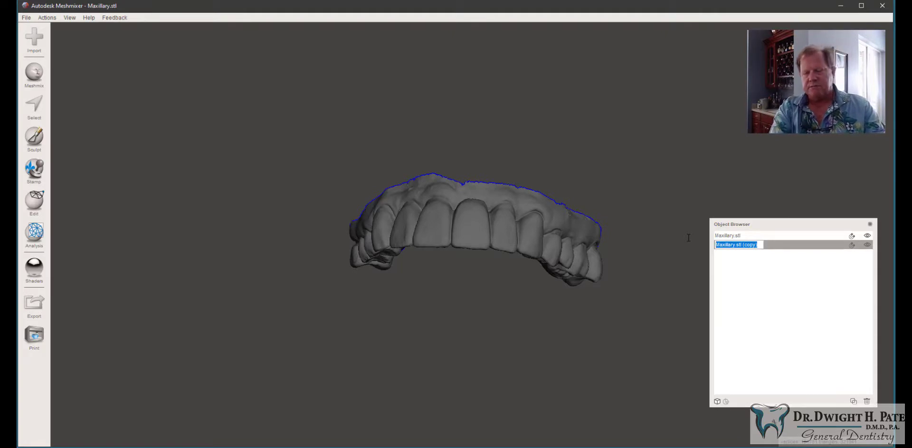
{"action": "type", "text": "ess"}
{"action": "key", "text": "BackSpace"}
{"action": "key", "text": "BackSpace"}
{"action": "key", "text": "BackSpace"}
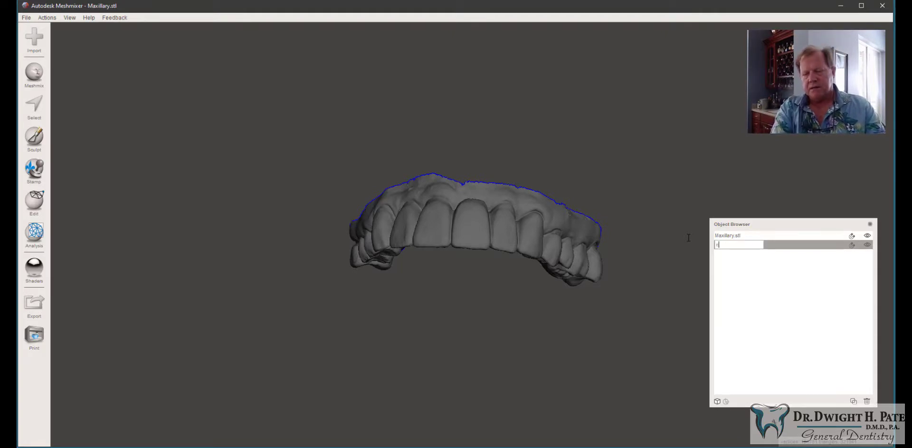
{"action": "type", "text": "Es"}
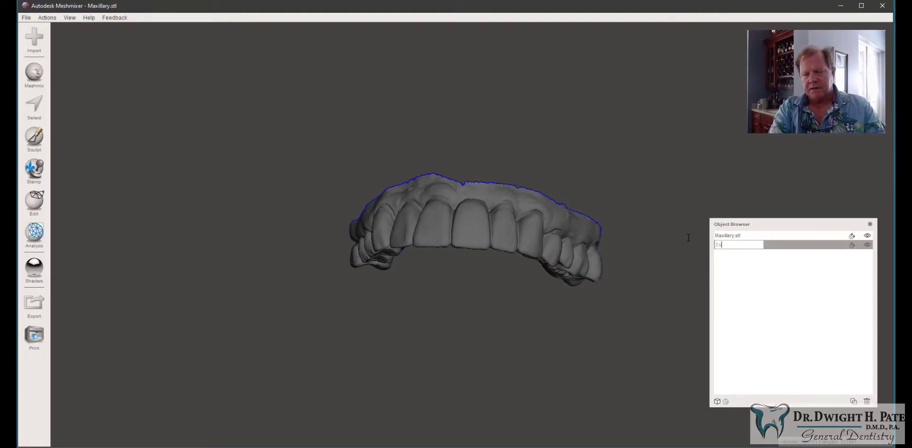
{"action": "type", "text": "six Model"}
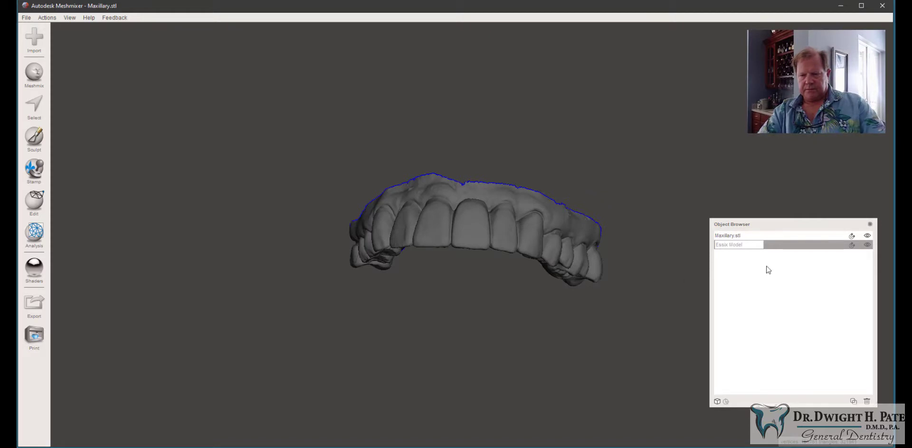
{"action": "left_click", "coordinate": [809, 246]}
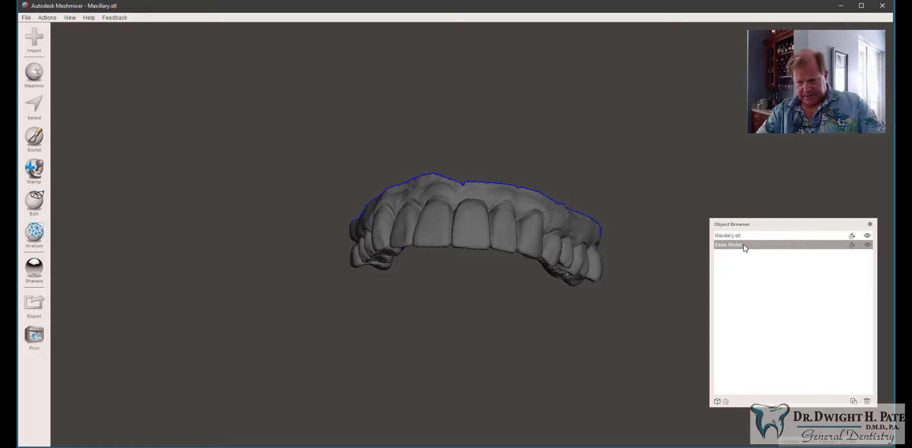
Step: Duplicate Essix Model and rename the new copy Essix Pontics
{"action": "left_click", "coordinate": [854, 401]}
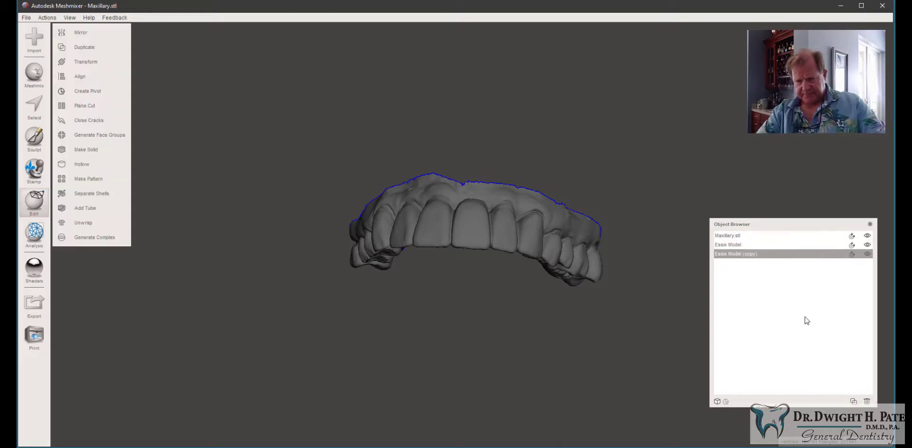
{"action": "left_click", "coordinate": [767, 257]}
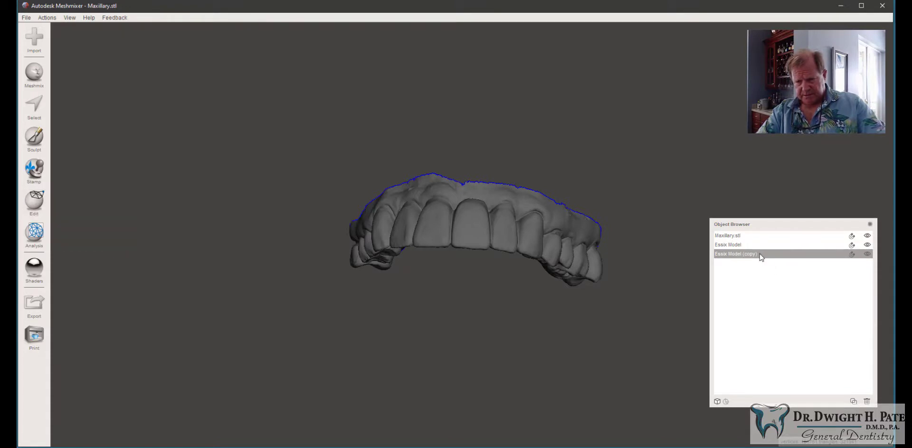
{"action": "double_click", "coordinate": [758, 257]}
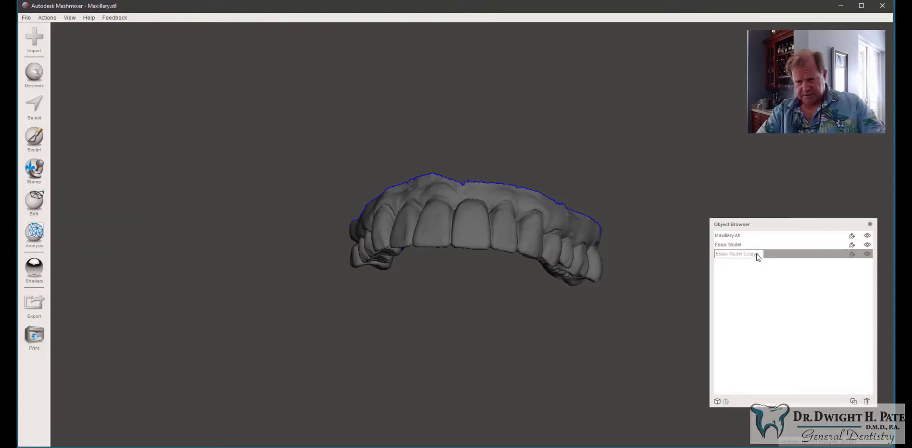
{"action": "left_click_drag", "start_coordinate": [758, 257], "coordinate": [684, 239]}
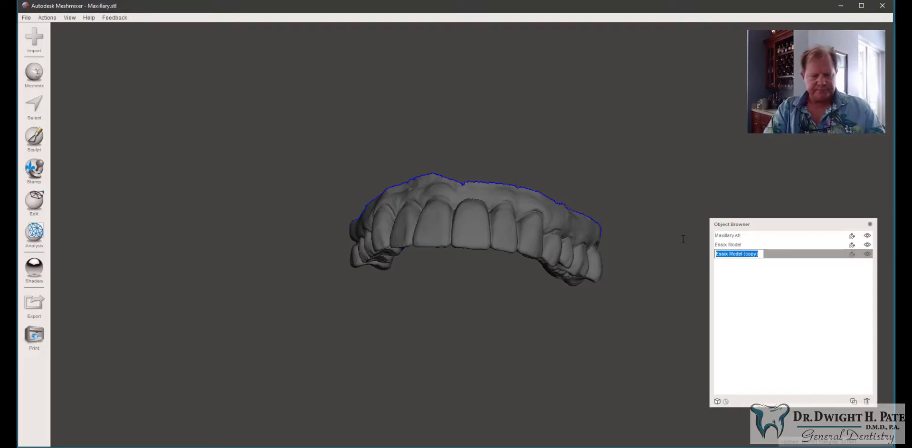
{"action": "key", "text": "shift+Right"}
{"action": "key", "text": "shift+Right"}
{"action": "key", "text": "shift+Right"}
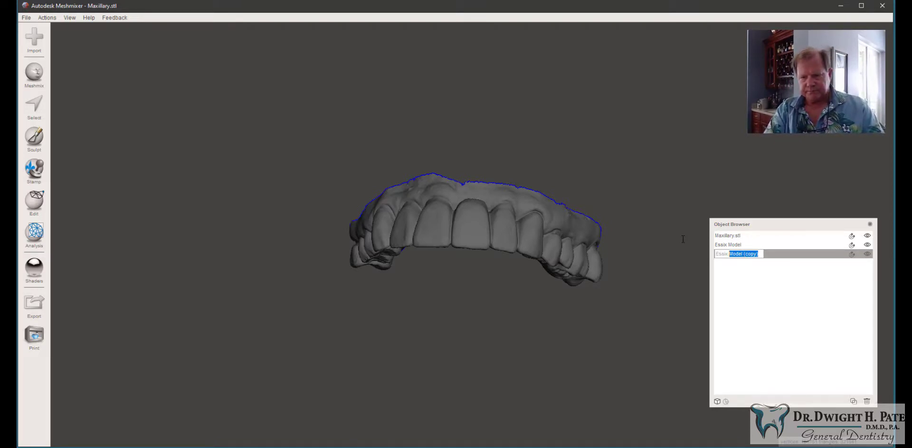
{"action": "type", "text": "P"}
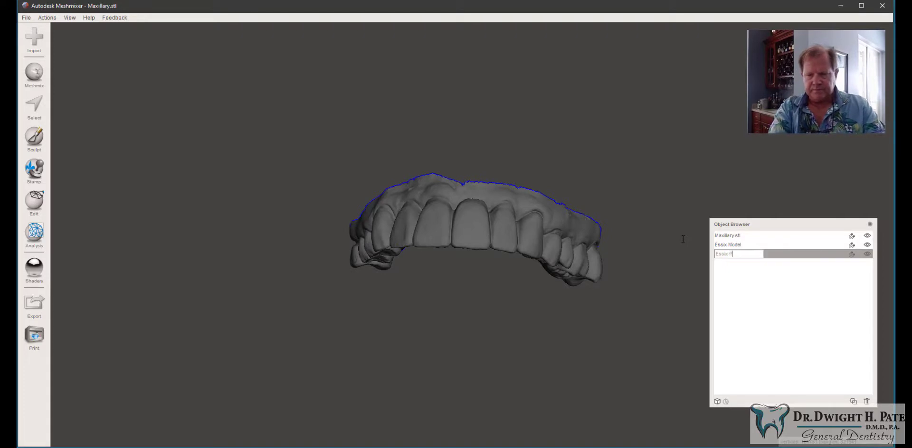
{"action": "type", "text": "ontics"}
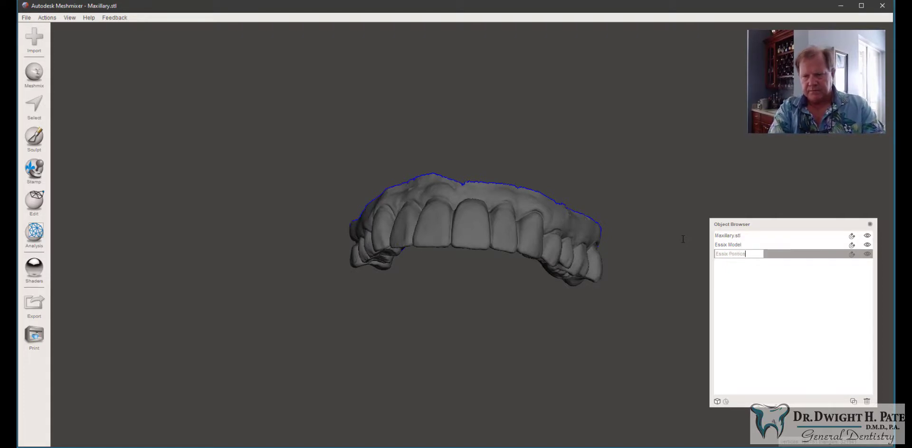
{"action": "key", "text": "Return"}
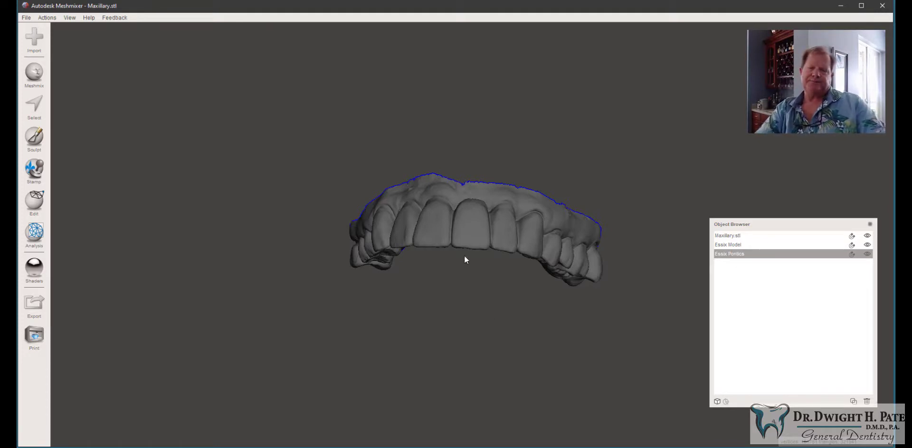
Step: Make Essix Model the active object and start the Select tool with a brush size of 33
{"action": "left_click", "coordinate": [738, 246], "text": "shift"}
{"action": "left_click", "coordinate": [733, 245]}
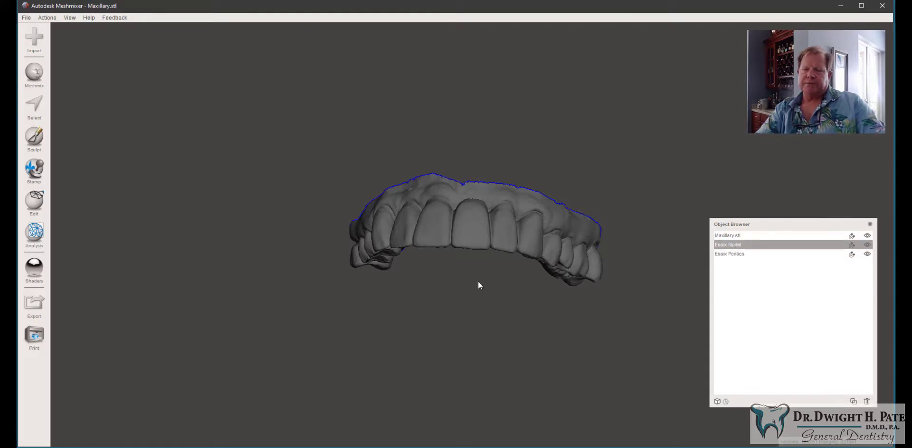
{"action": "right_click_drag", "start_coordinate": [478, 281], "coordinate": [752, 160]}
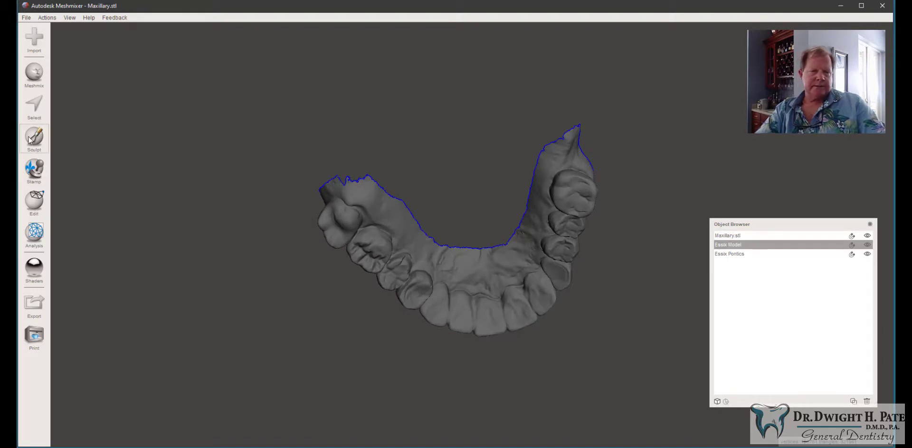
{"action": "left_click", "coordinate": [31, 106]}
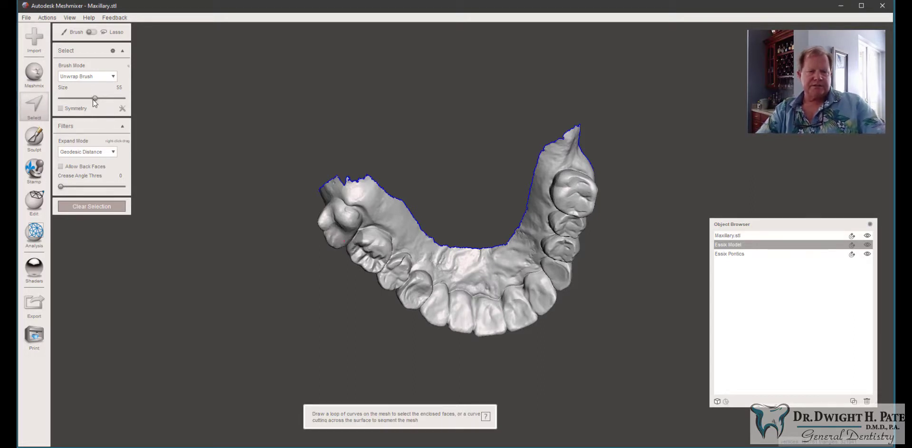
{"action": "left_click_drag", "start_coordinate": [95, 99], "coordinate": [80, 98]}
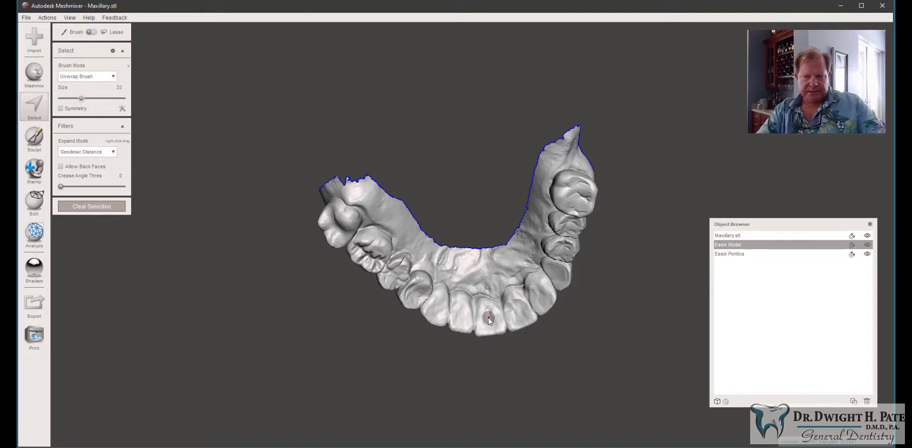
Step: Brush-select a small circular patch on each of the two central incisors, using a brush size of about 36
{"action": "key", "text": "space"}
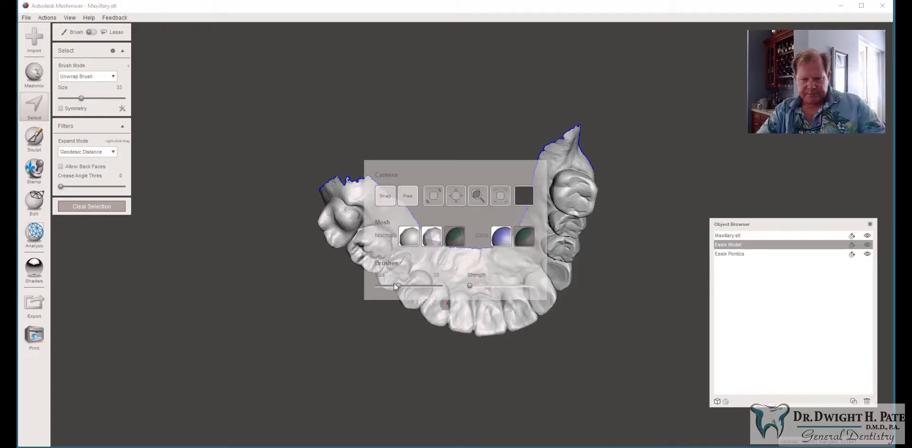
{"action": "left_click_drag", "start_coordinate": [398, 286], "coordinate": [402, 287]}
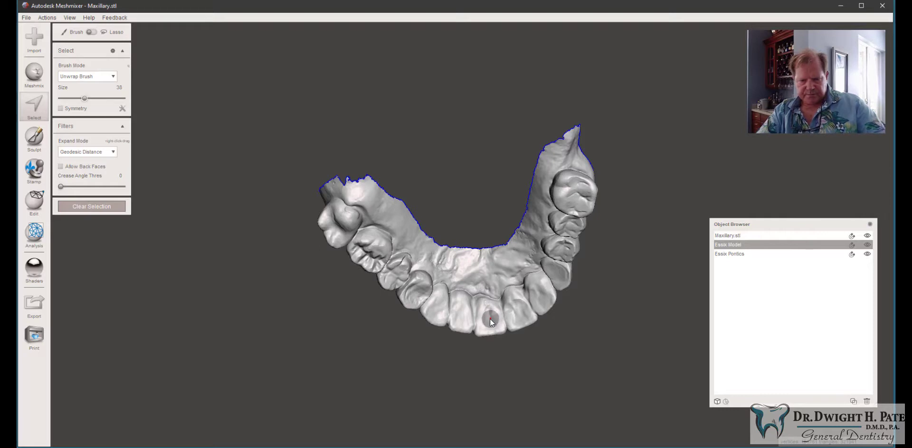
{"action": "key", "text": "space"}
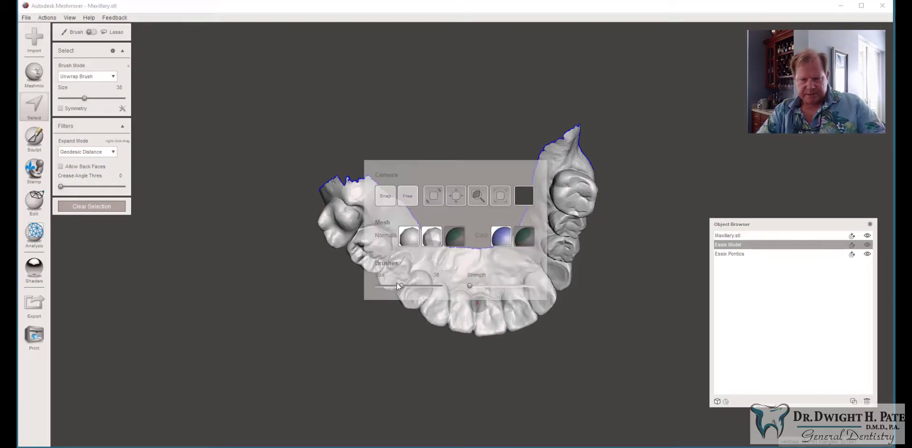
{"action": "left_click_drag", "start_coordinate": [402, 285], "coordinate": [399, 284]}
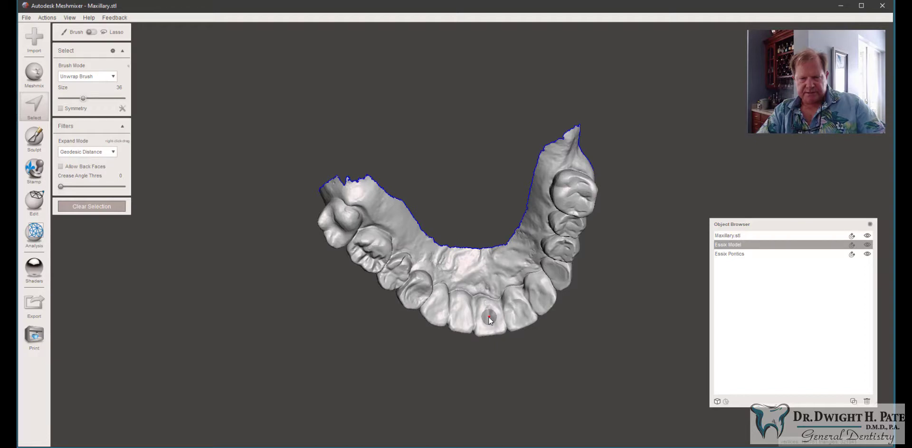
{"action": "left_click", "coordinate": [490, 318]}
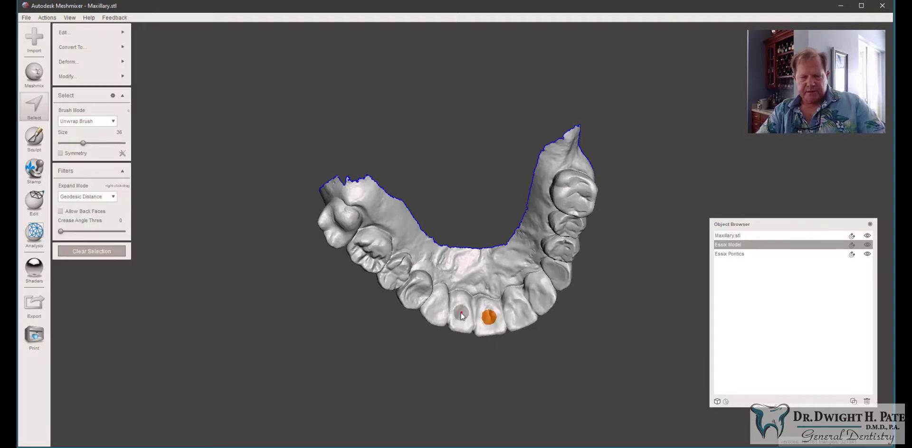
{"action": "key", "text": "space"}
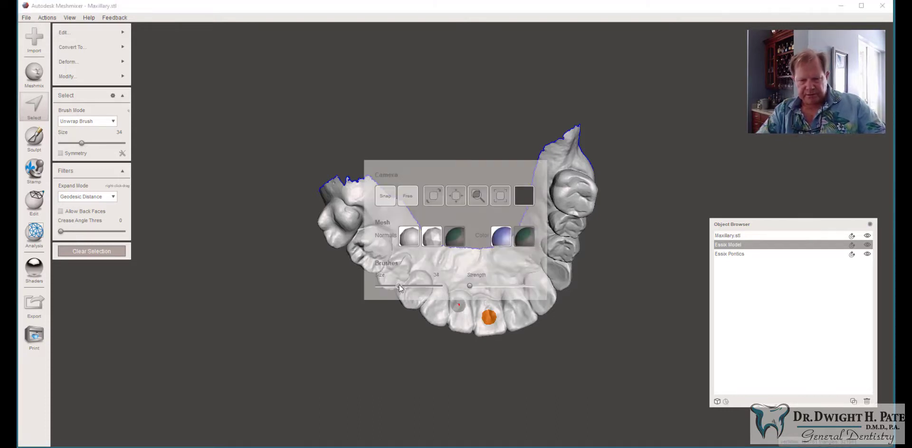
{"action": "left_click", "coordinate": [461, 316]}
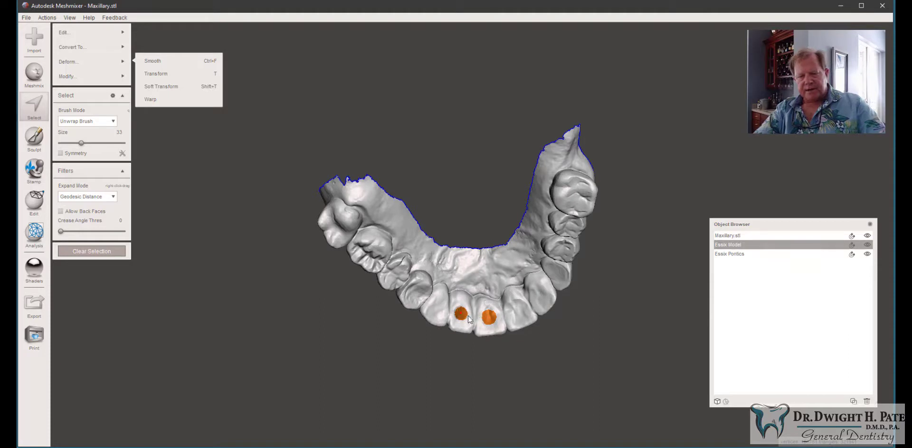
Step: Apply Optimize Boundary to the selected incisor patches
{"action": "mouse_move", "coordinate": [101, 50]}
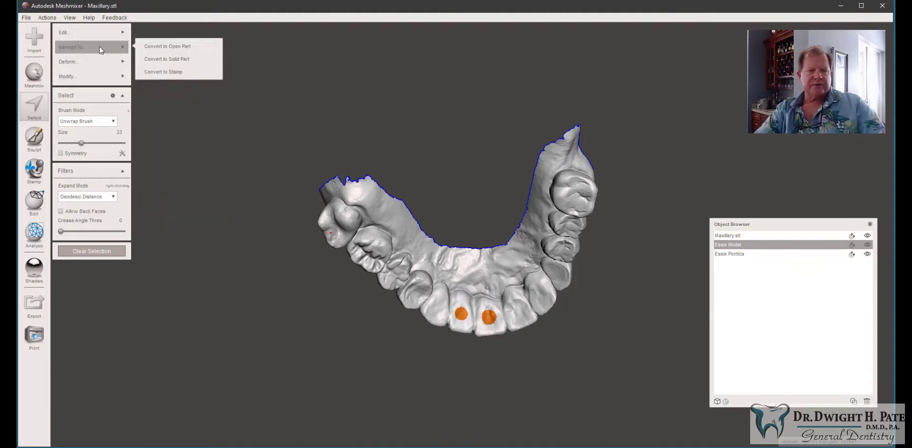
{"action": "mouse_move", "coordinate": [103, 31]}
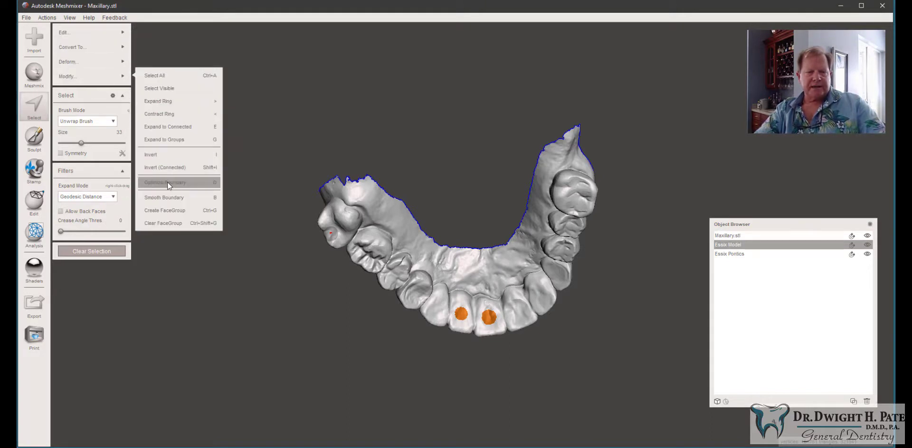
{"action": "left_click", "coordinate": [173, 186]}
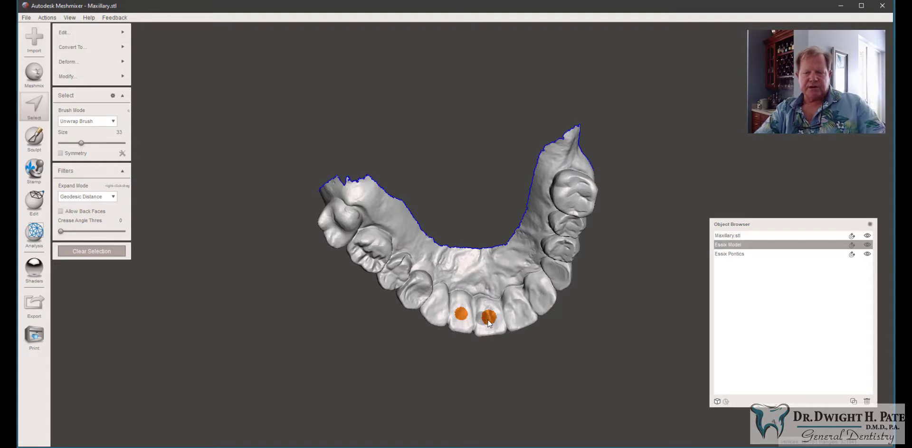
{"action": "mouse_move", "coordinate": [115, 77]}
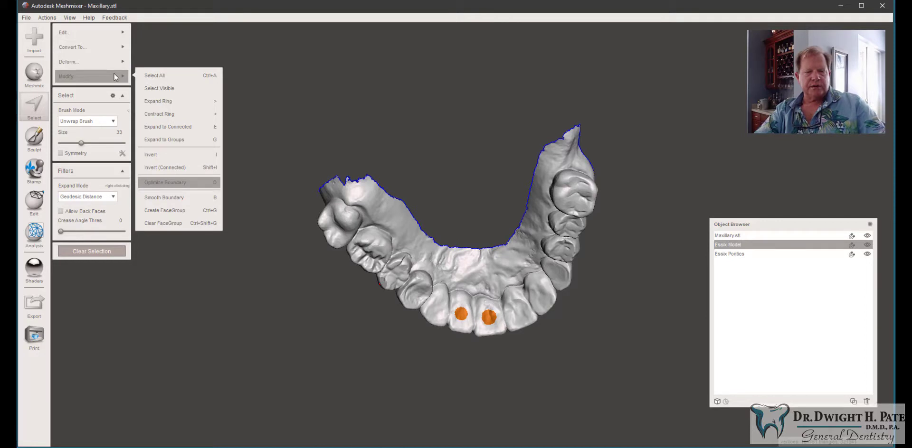
Step: Apply Smooth Boundary to the selected incisor patches with its default settings
{"action": "left_click", "coordinate": [169, 198]}
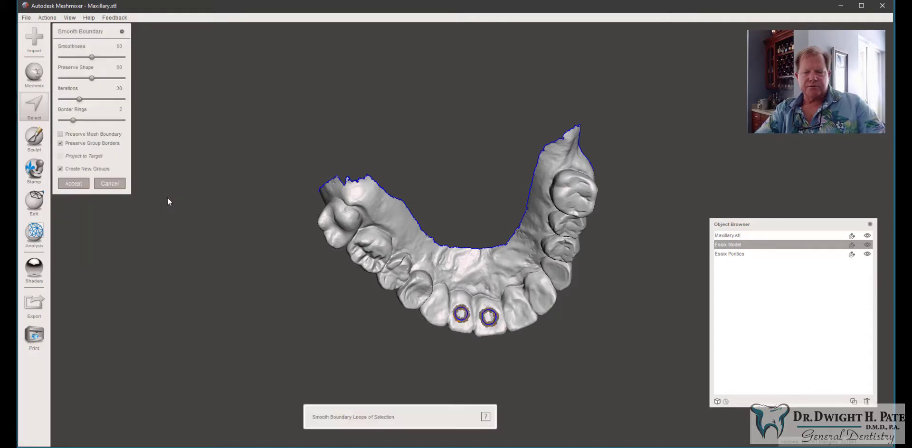
{"action": "left_click", "coordinate": [73, 184]}
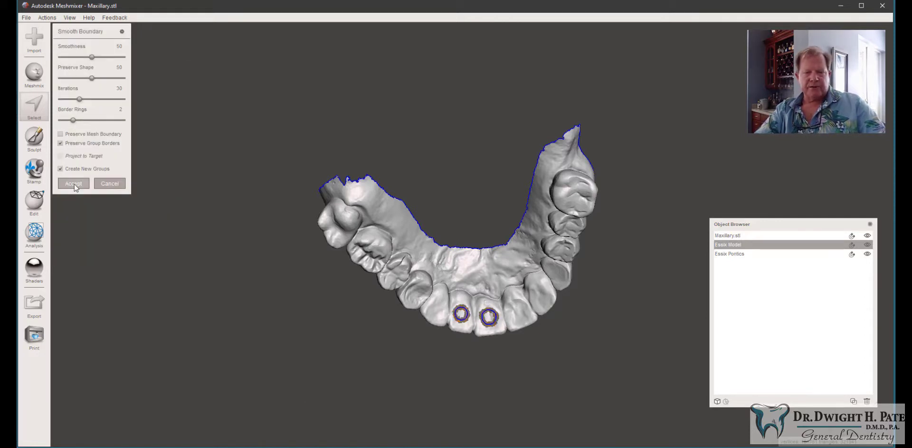
Step: Extrude the selected incisor patches inward with an offset of -0.7 mm
{"action": "scroll", "coordinate": [506, 184], "scroll_direction": "up", "scroll_amount": 3}
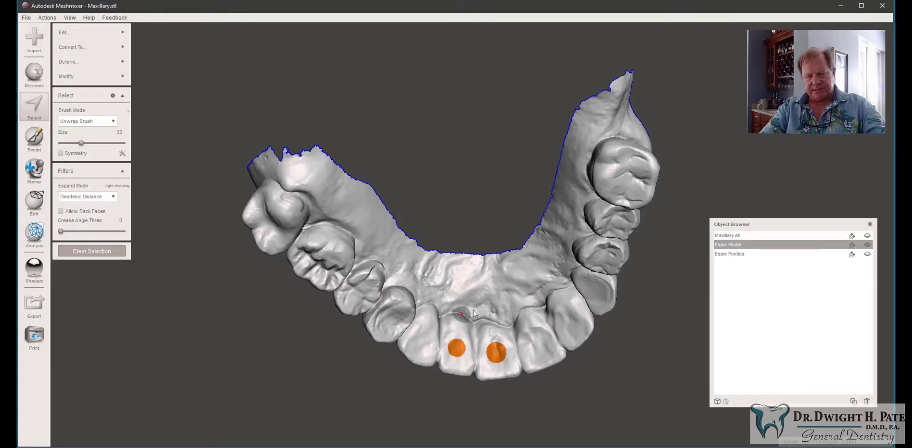
{"action": "scroll", "coordinate": [491, 349], "scroll_direction": "up", "scroll_amount": 5}
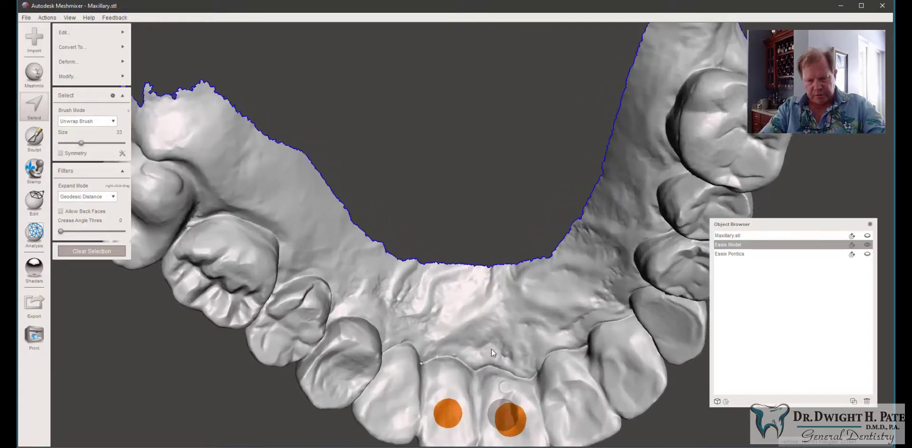
{"action": "scroll", "coordinate": [491, 349], "scroll_direction": "down", "scroll_amount": 5}
{"action": "scroll", "coordinate": [491, 349], "scroll_direction": "down", "scroll_amount": 1}
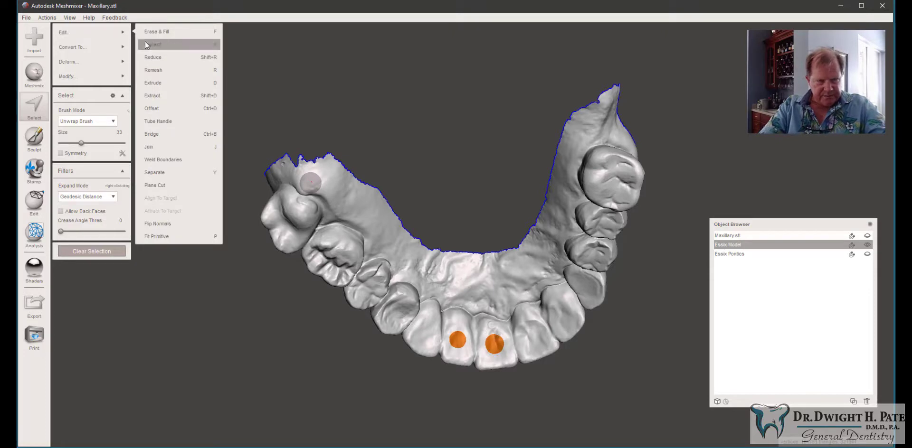
{"action": "left_click", "coordinate": [190, 85]}
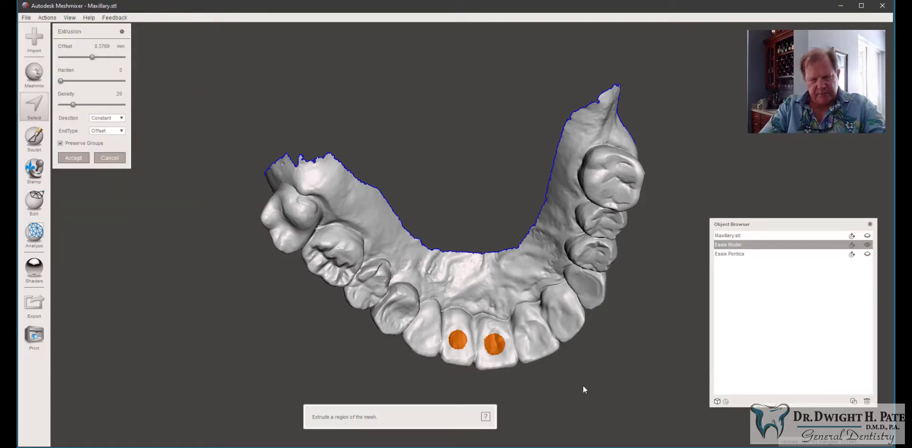
{"action": "right_click_drag", "start_coordinate": [511, 372], "coordinate": [482, 210]}
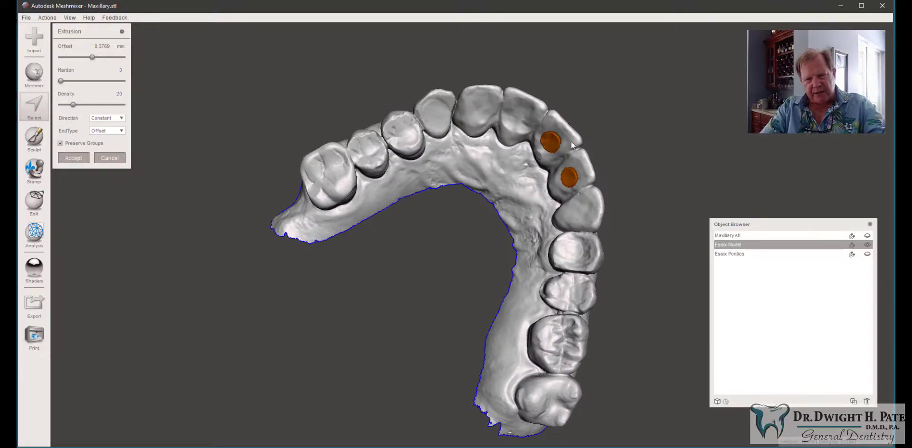
{"action": "right_click_drag", "start_coordinate": [570, 141], "coordinate": [638, 91]}
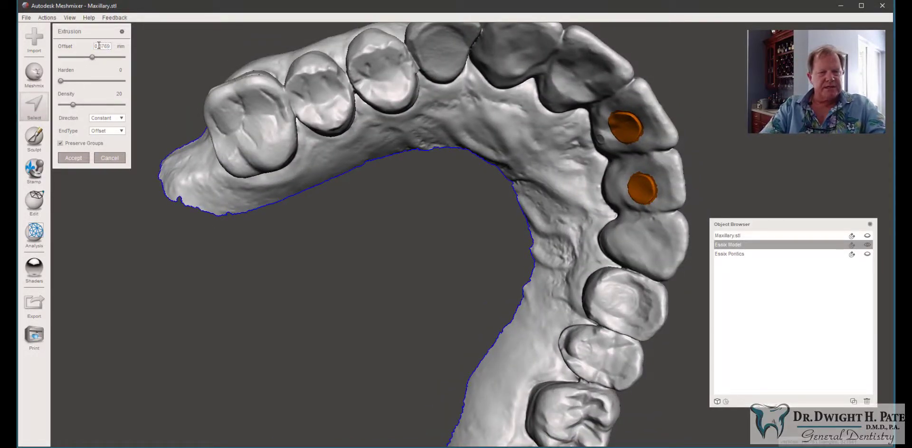
{"action": "left_click_drag", "start_coordinate": [95, 46], "coordinate": [129, 47]}
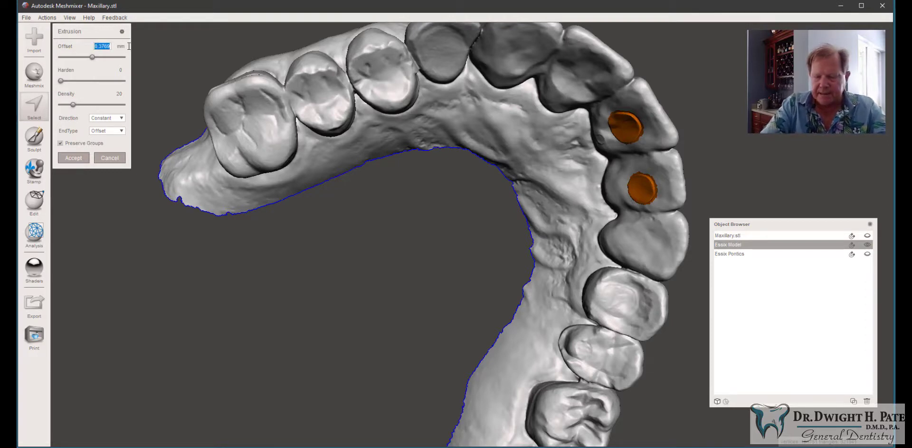
{"action": "key", "text": "BackSpace"}
{"action": "type", "text": "-0"}
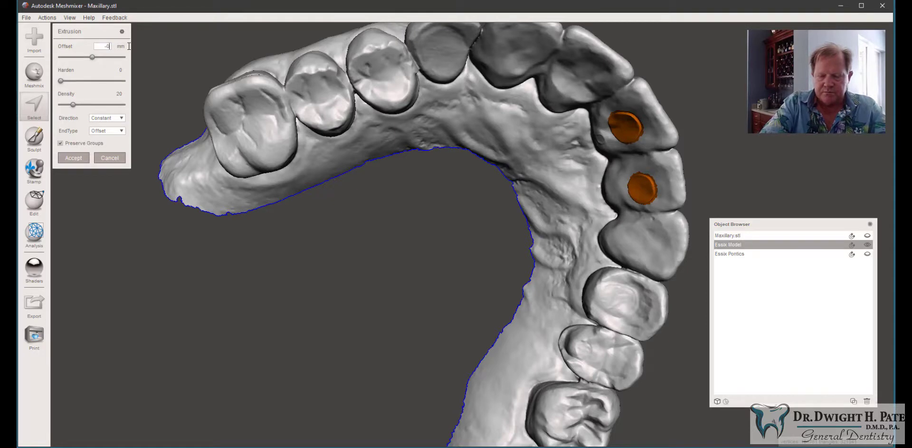
{"action": "type", "text": ".7"}
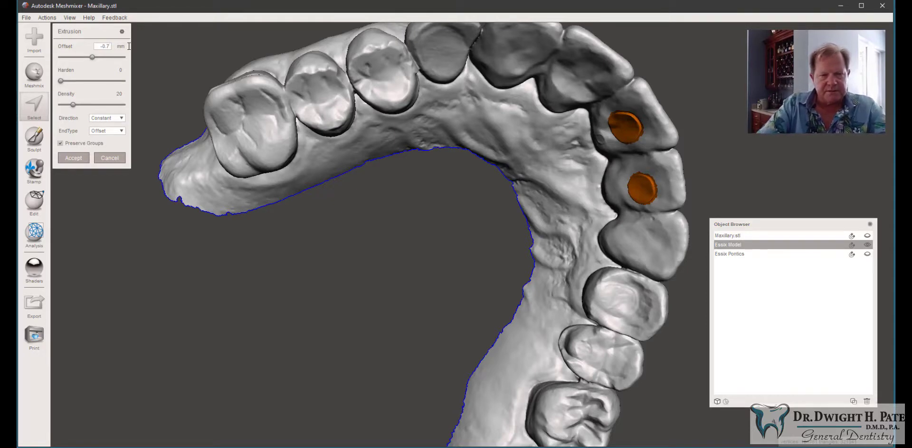
{"action": "key", "text": "Return"}
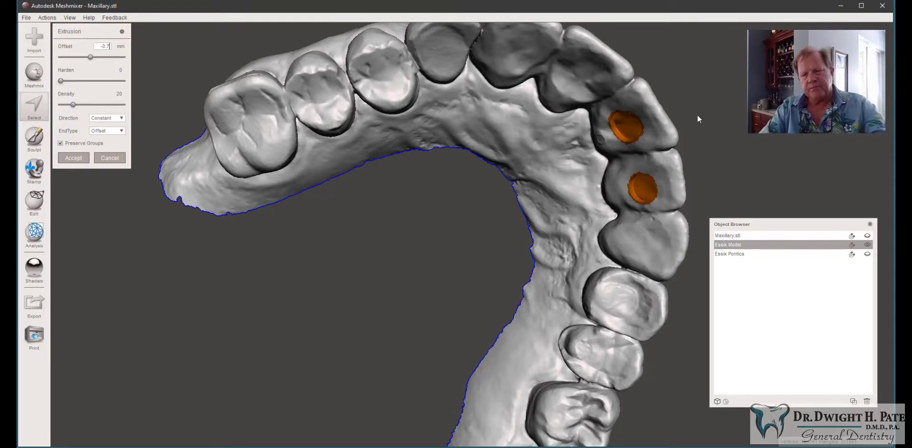
Step: Deepen the extrusion offset to -2 mm and accept the extrusion
{"action": "scroll", "coordinate": [617, 121], "scroll_direction": "up", "scroll_amount": 3}
{"action": "right_click_drag", "start_coordinate": [617, 121], "coordinate": [568, 220]}
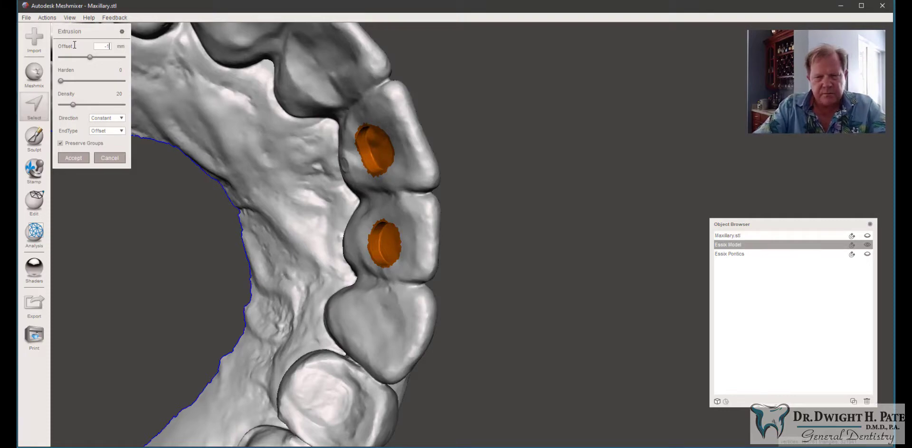
{"action": "right_click_drag", "start_coordinate": [383, 253], "coordinate": [417, 166]}
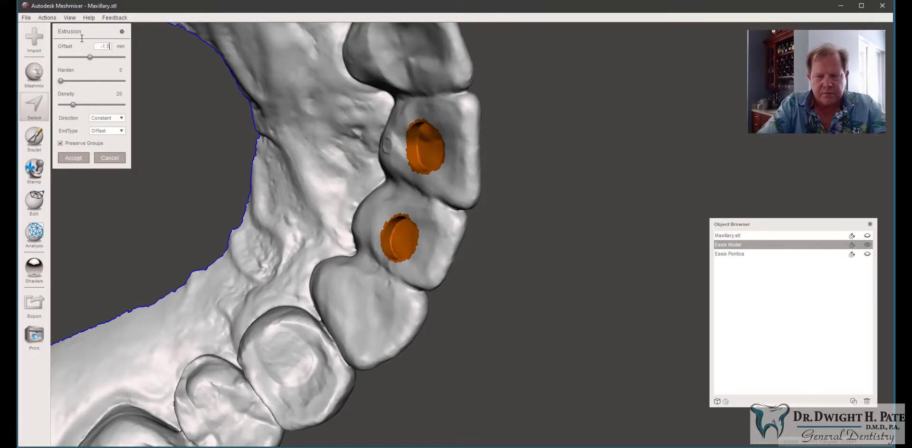
{"action": "right_click_drag", "start_coordinate": [221, 113], "coordinate": [781, 78]}
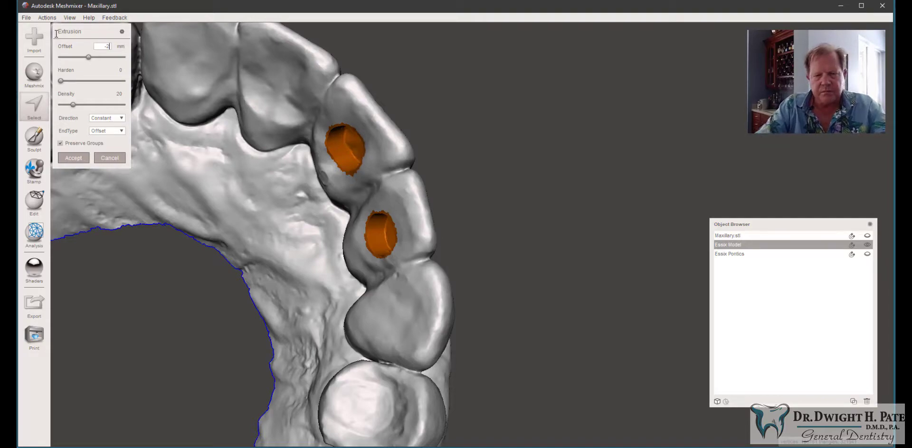
{"action": "right_click_drag", "start_coordinate": [320, 142], "coordinate": [265, 225]}
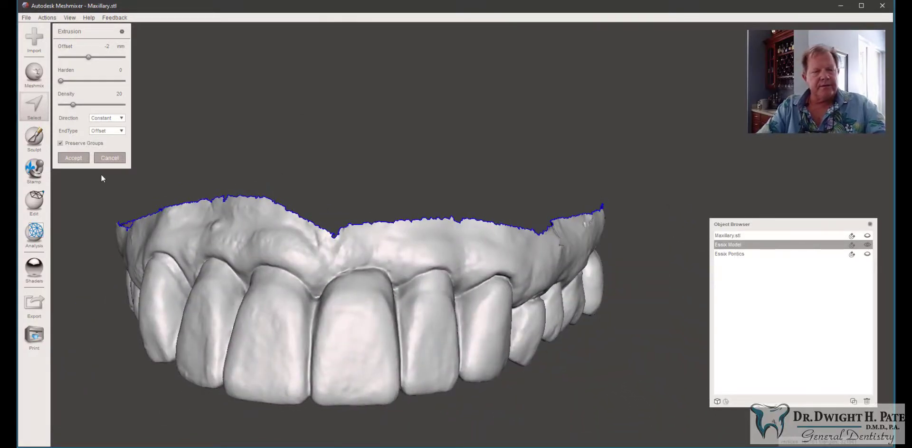
{"action": "left_click", "coordinate": [78, 161]}
Step: Restart the Select tool with brush size 22 and brush a small patch on the labial face of each central incisor
{"action": "mouse_move", "coordinate": [301, 293]}
{"action": "right_mouse_down"}
{"action": "mouse_move", "coordinate": [331, 185]}
{"action": "mouse_move", "coordinate": [428, 169]}
{"action": "mouse_move", "coordinate": [473, 196]}
{"action": "mouse_move", "coordinate": [357, 137]}
{"action": "mouse_move", "coordinate": [411, 170]}
{"action": "mouse_move", "coordinate": [345, 194]}
{"action": "mouse_move", "coordinate": [292, 291]}
{"action": "right_mouse_up"}
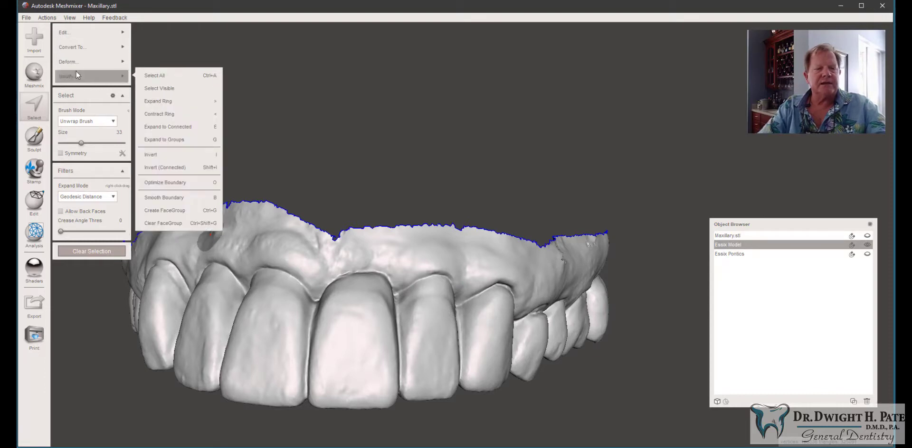
{"action": "mouse_move", "coordinate": [114, 38]}
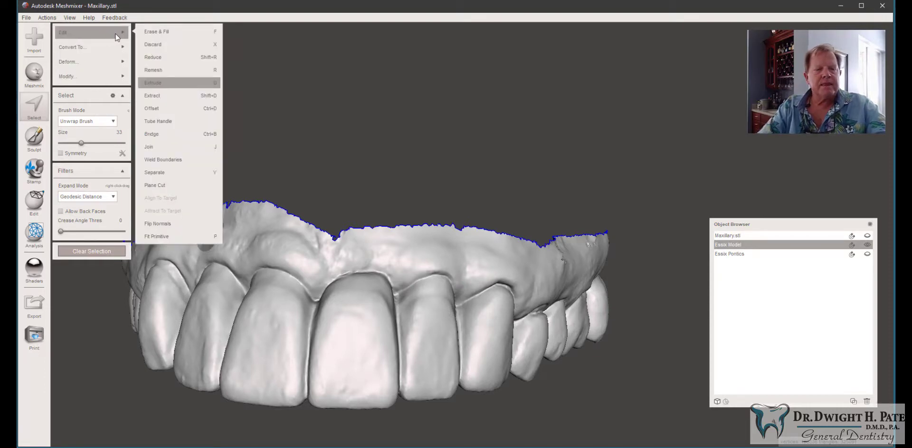
{"action": "left_click", "coordinate": [33, 113]}
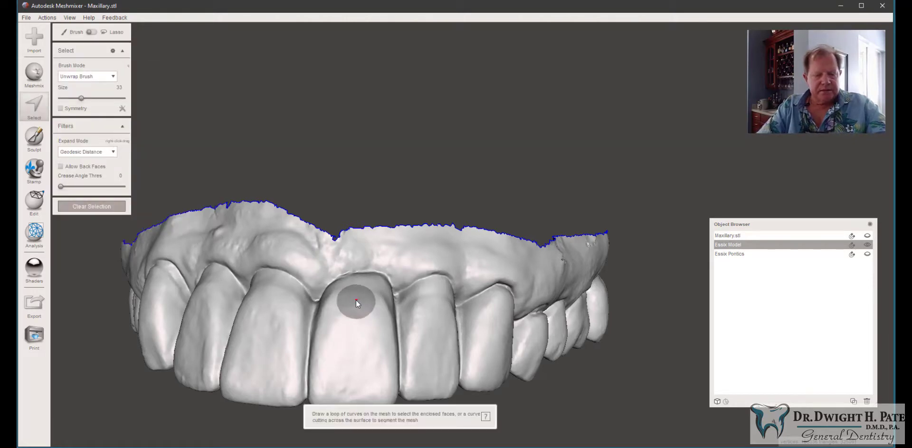
{"action": "key", "text": "space"}
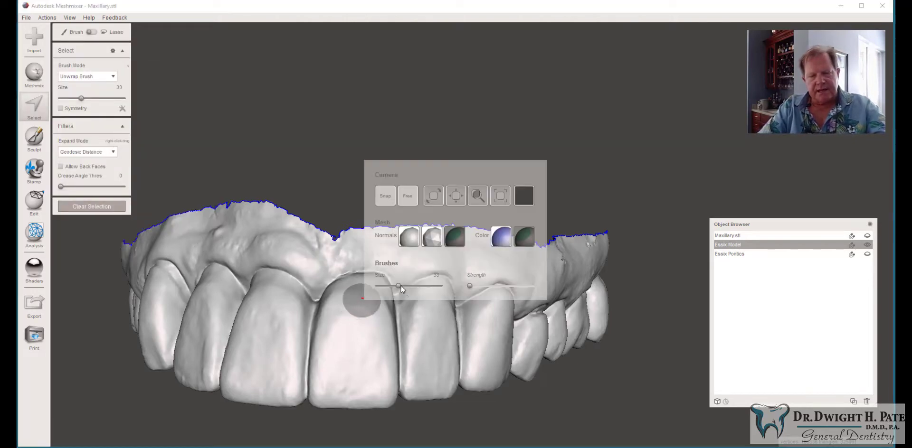
{"action": "left_click_drag", "start_coordinate": [399, 286], "coordinate": [392, 284]}
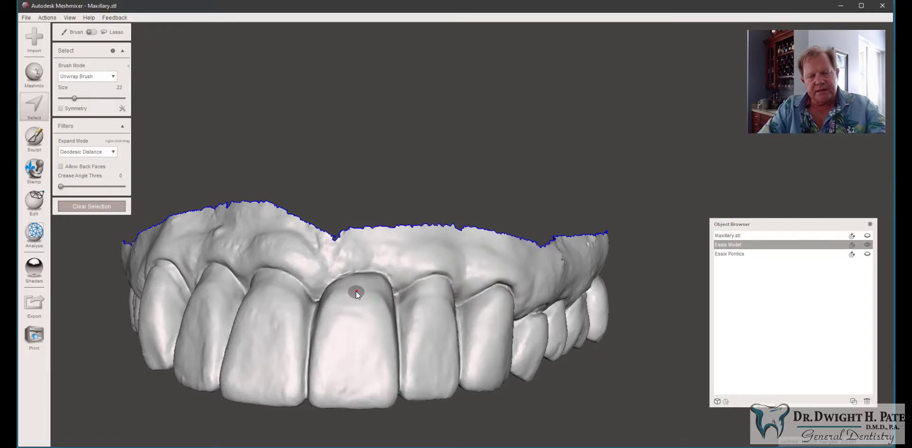
{"action": "left_click_drag", "start_coordinate": [356, 291], "coordinate": [355, 301]}
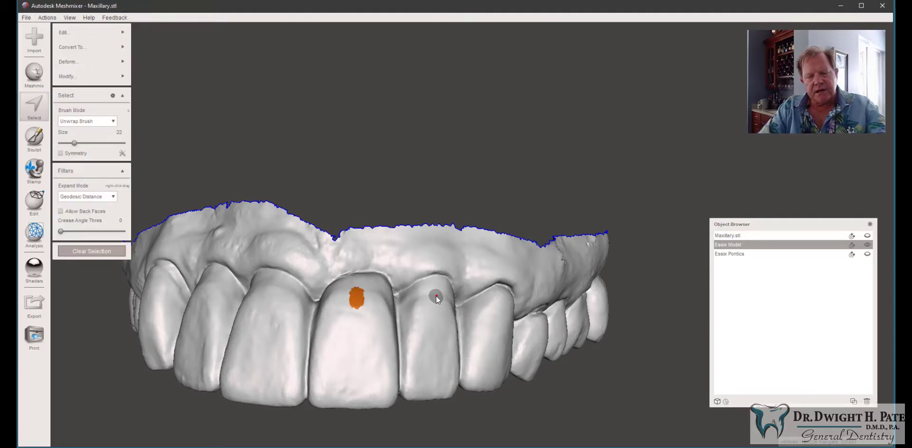
{"action": "mouse_move", "coordinate": [436, 296]}
{"action": "right_mouse_down"}
{"action": "mouse_move", "coordinate": [412, 301]}
{"action": "mouse_move", "coordinate": [432, 301]}
{"action": "right_mouse_up"}
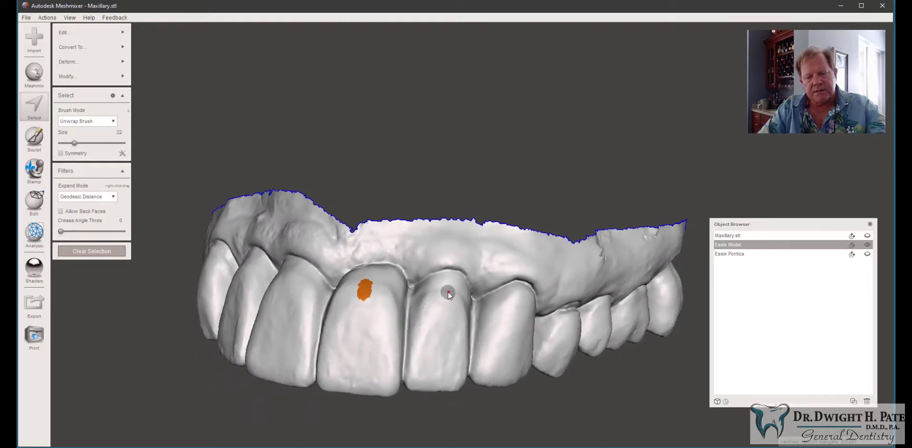
{"action": "left_click", "coordinate": [445, 295]}
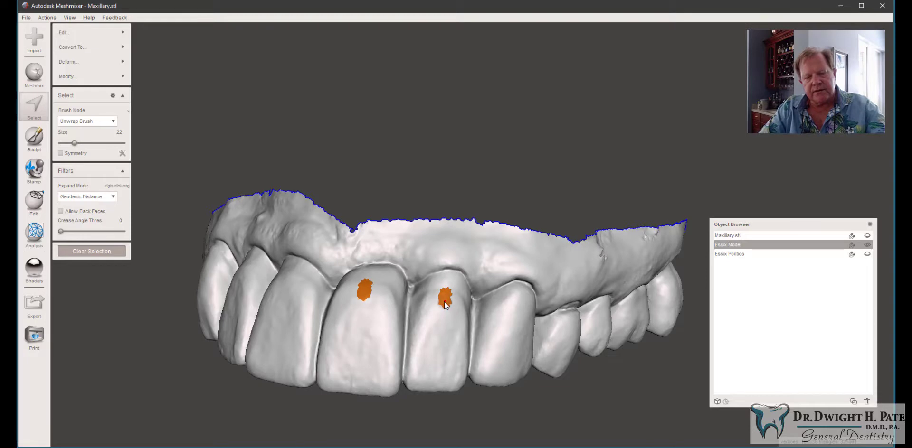
Step: Optimize the boundary of the new incisor patches, then apply Smooth Boundary and accept
{"action": "mouse_move", "coordinate": [110, 76]}
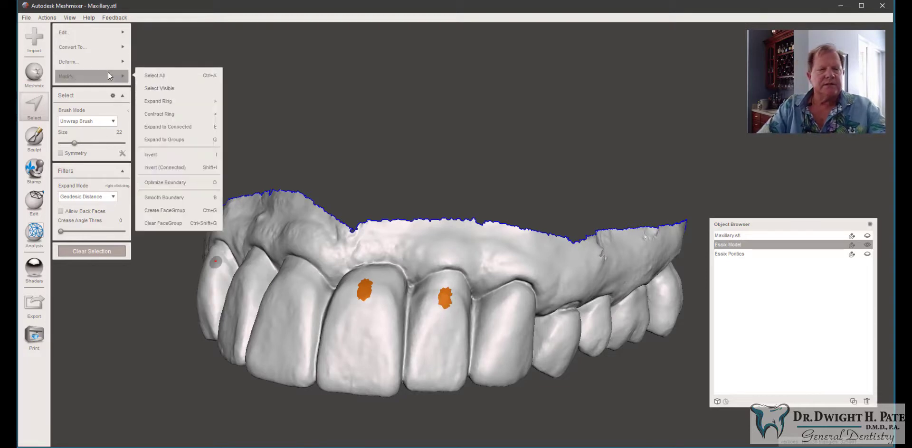
{"action": "left_click", "coordinate": [159, 183]}
{"action": "mouse_move", "coordinate": [116, 76]}
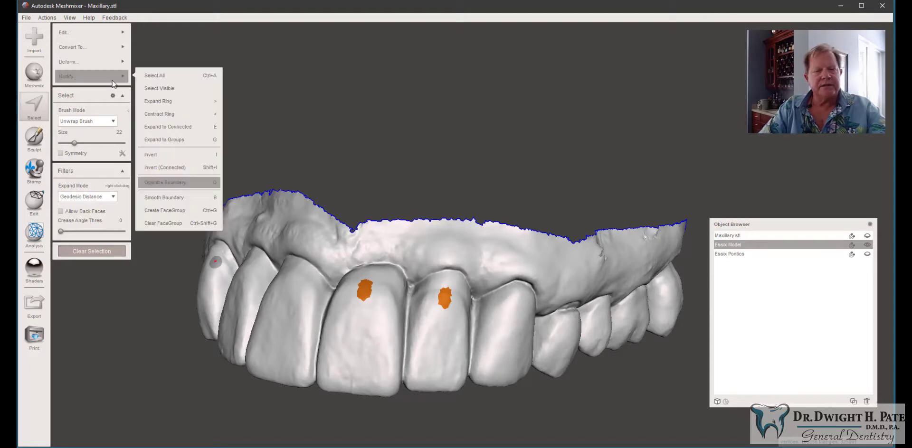
{"action": "left_click", "coordinate": [161, 198]}
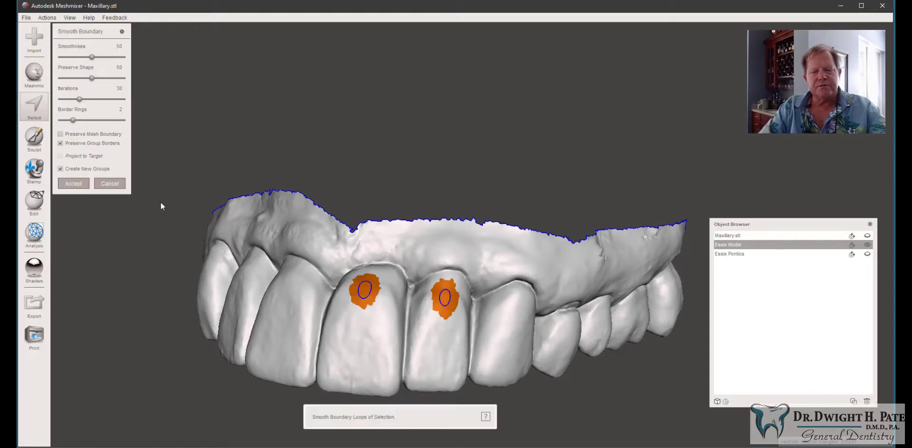
{"action": "left_click", "coordinate": [75, 184]}
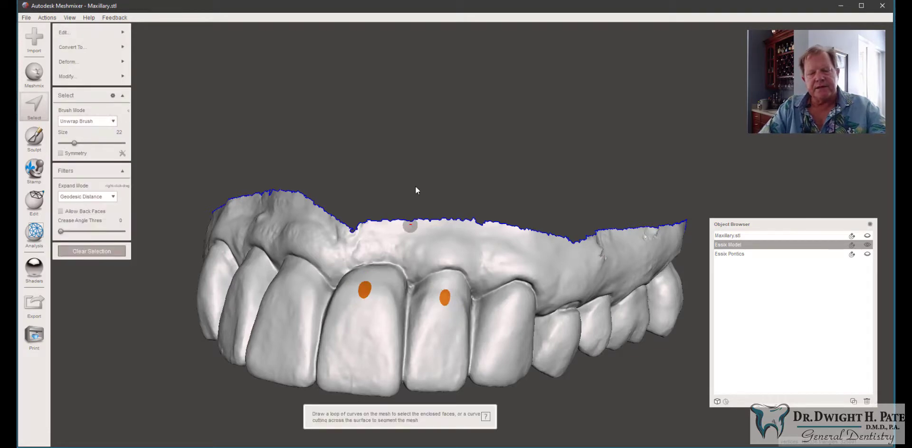
Step: Widen both labial incisor patches with a brush size of 25 and optimize their boundary
{"action": "mouse_move", "coordinate": [412, 193]}
{"action": "right_mouse_down"}
{"action": "mouse_move", "coordinate": [411, 219]}
{"action": "mouse_move", "coordinate": [412, 178]}
{"action": "right_mouse_up"}
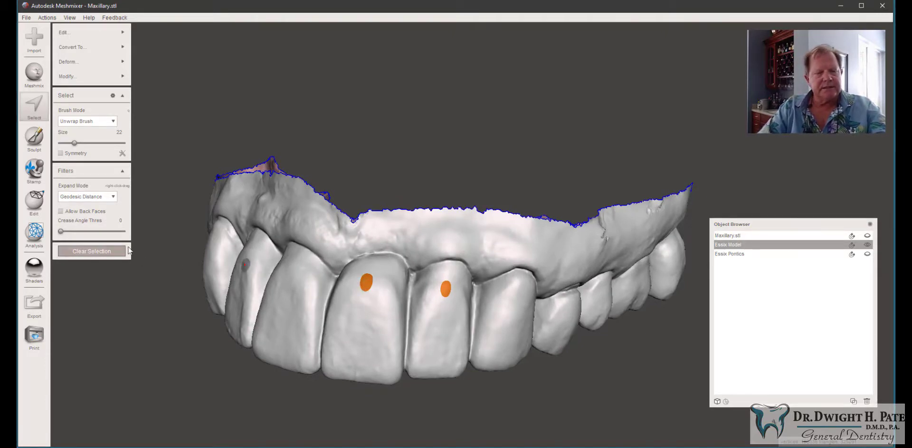
{"action": "left_click_drag", "start_coordinate": [74, 142], "coordinate": [76, 143]}
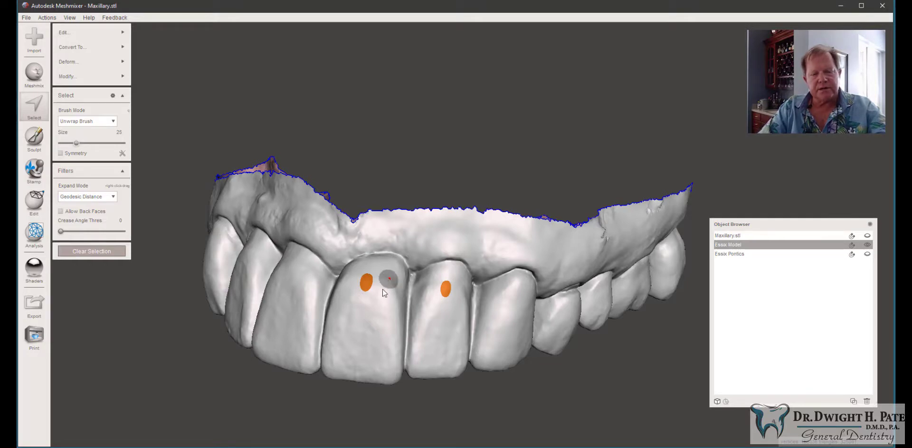
{"action": "right_click_drag", "start_coordinate": [369, 277], "coordinate": [386, 288]}
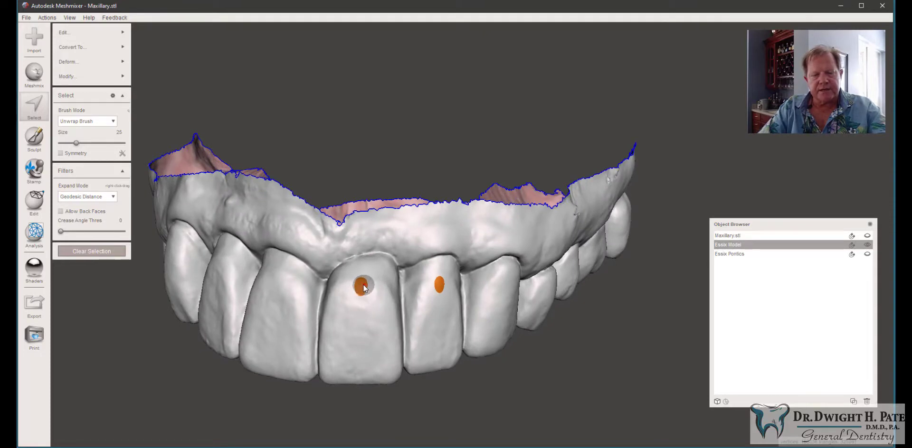
{"action": "left_click_drag", "start_coordinate": [362, 285], "coordinate": [362, 296]}
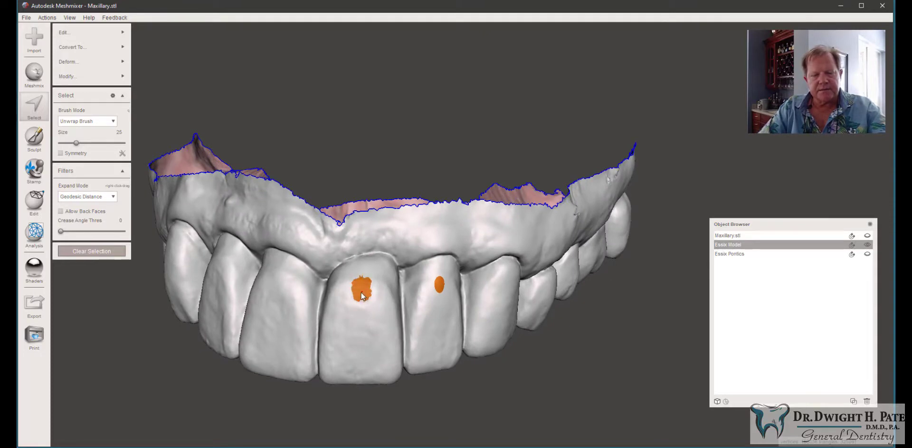
{"action": "left_click", "coordinate": [440, 287]}
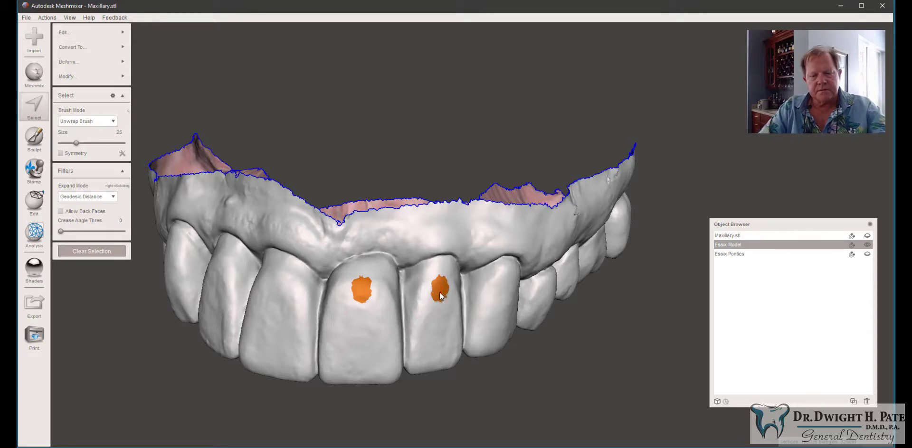
{"action": "left_click", "coordinate": [67, 76]}
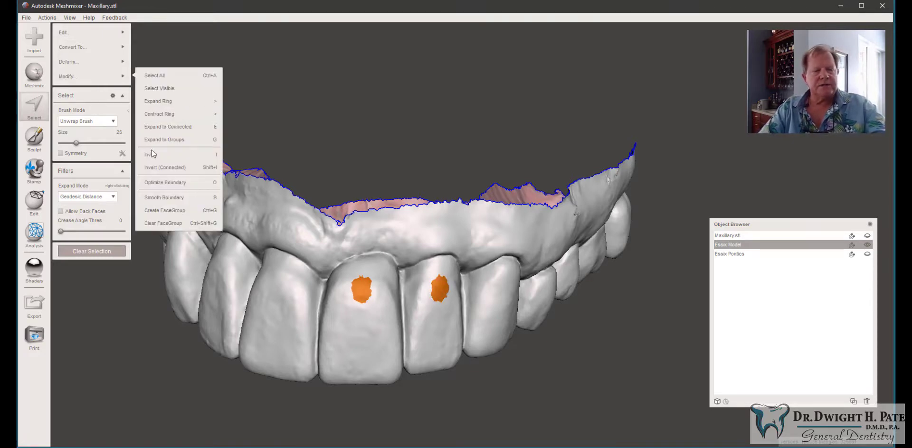
{"action": "left_click", "coordinate": [160, 185]}
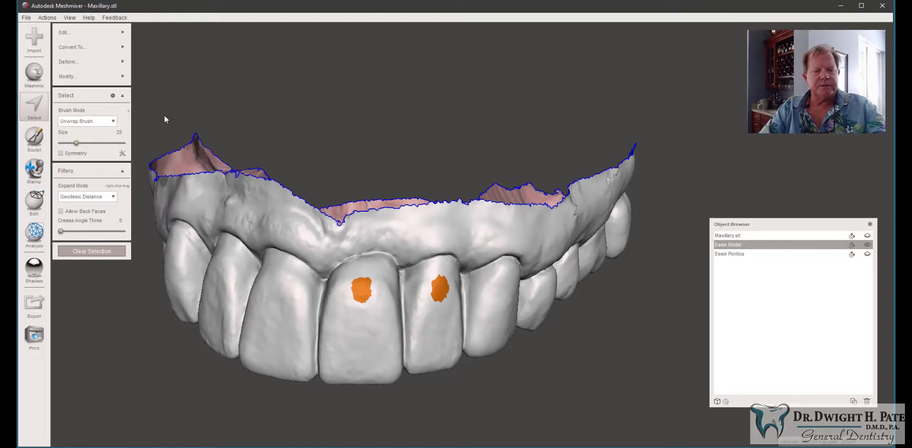
Step: Apply Smooth Boundary to the widened incisor patches and accept it
{"action": "left_click", "coordinate": [105, 79]}
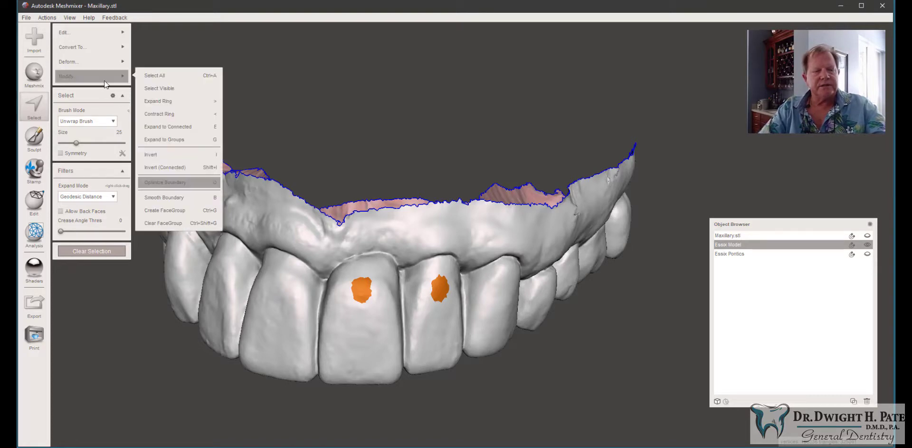
{"action": "left_click", "coordinate": [164, 198]}
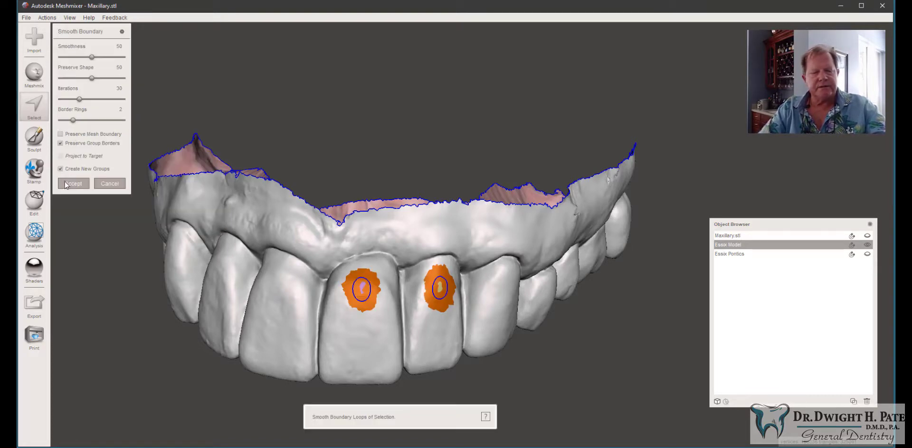
{"action": "mouse_move", "coordinate": [372, 125]}
{"action": "right_mouse_down"}
{"action": "mouse_move", "coordinate": [338, 107]}
{"action": "mouse_move", "coordinate": [360, 119]}
{"action": "right_mouse_up"}
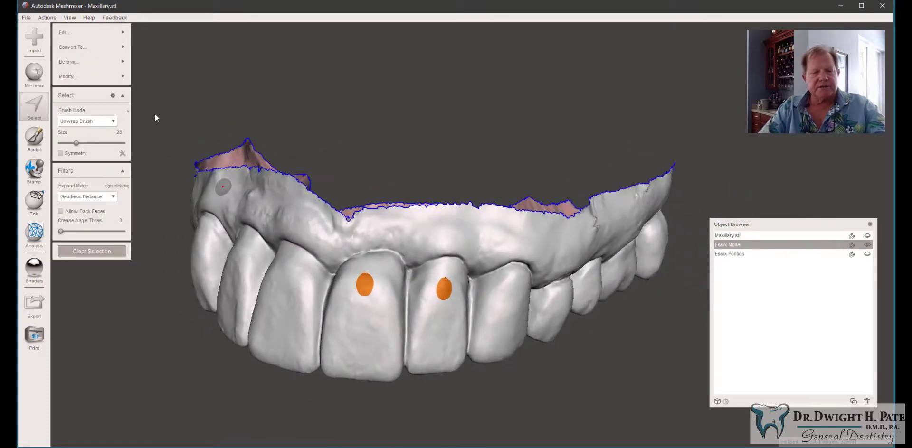
Step: Extrude both incisor patches with an offset of 0.5 mm and accept the extrusion
{"action": "mouse_move", "coordinate": [110, 43]}
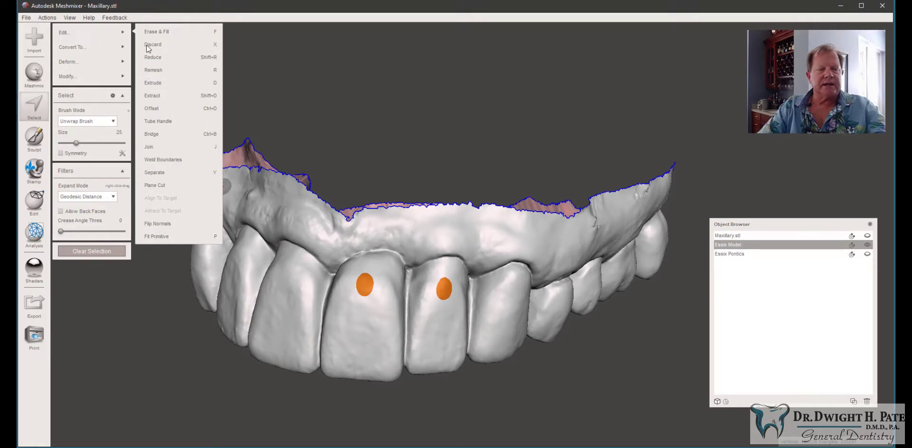
{"action": "left_click", "coordinate": [153, 83]}
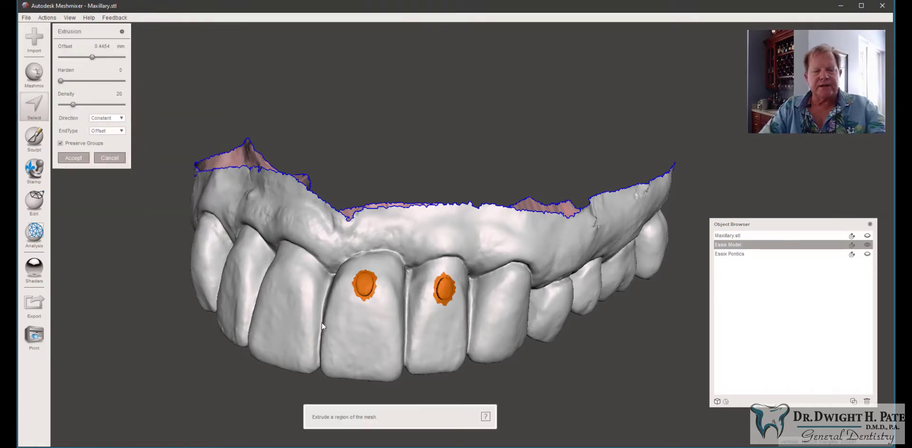
{"action": "left_click", "coordinate": [102, 46]}
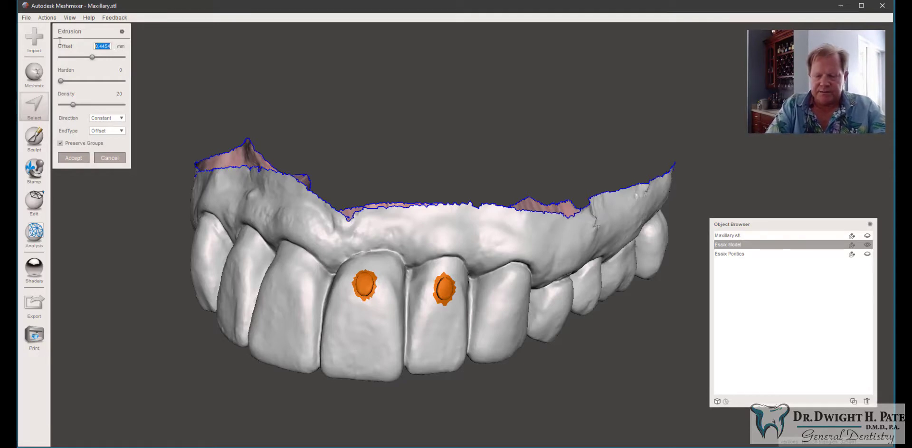
{"action": "type", "text": "0.7"}
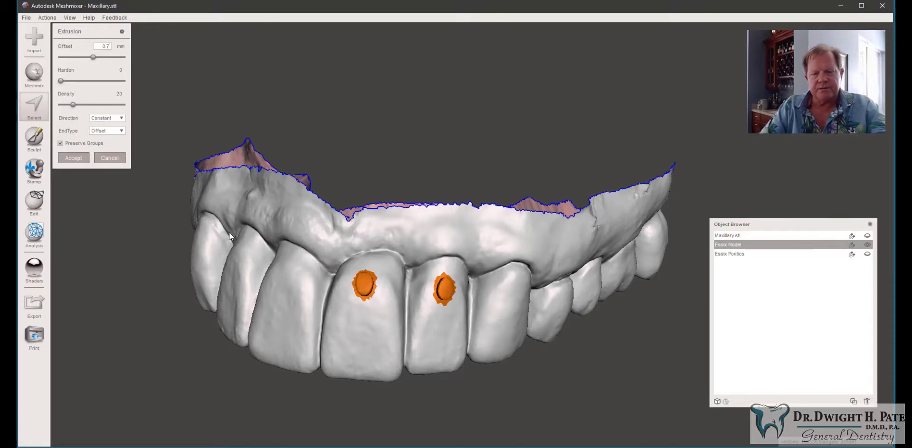
{"action": "right_click_drag", "start_coordinate": [394, 218], "coordinate": [368, 170]}
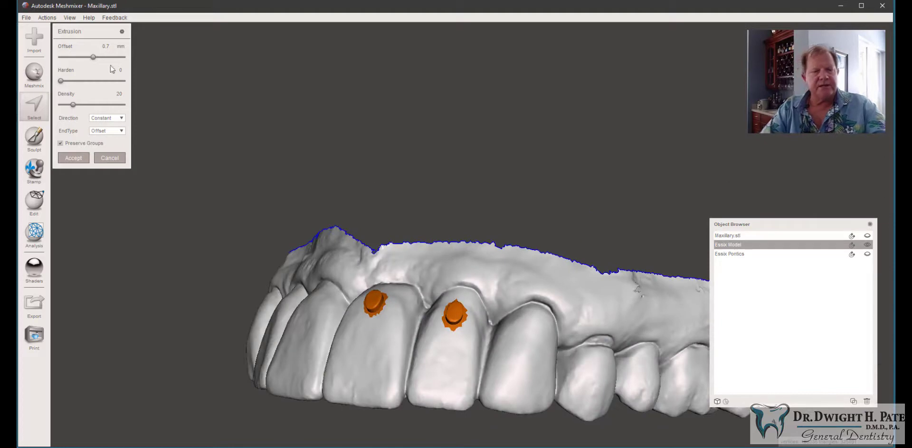
{"action": "left_click", "coordinate": [111, 45]}
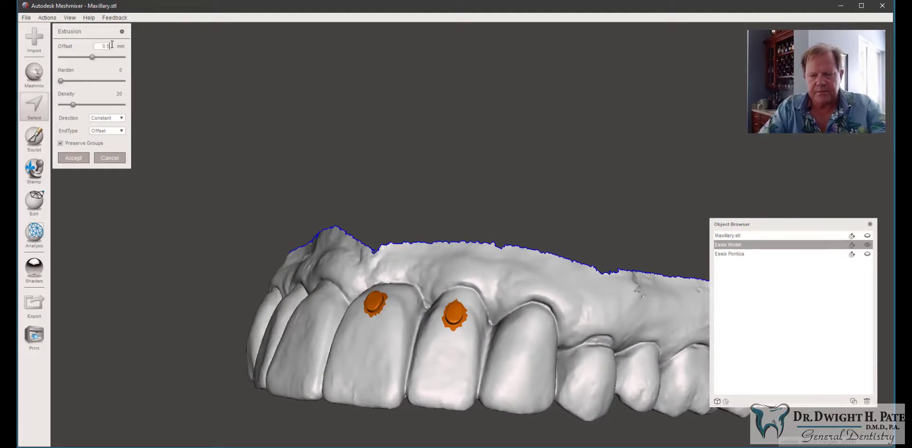
{"action": "right_click_drag", "start_coordinate": [380, 230], "coordinate": [418, 252]}
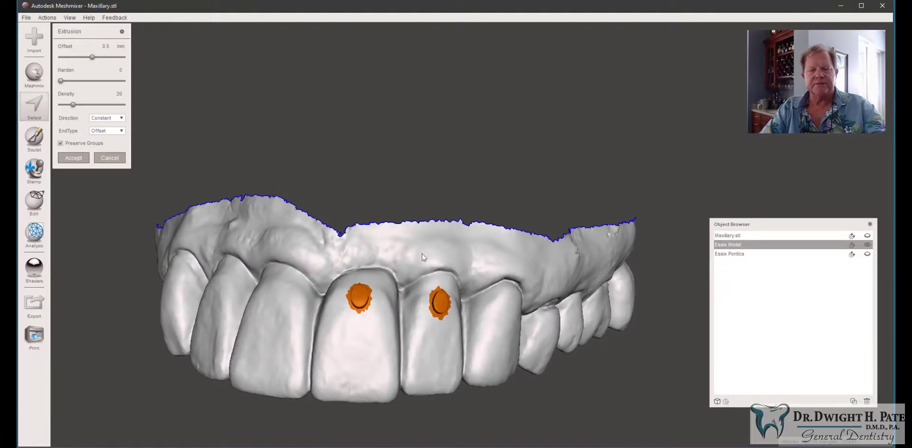
{"action": "left_click", "coordinate": [68, 159]}
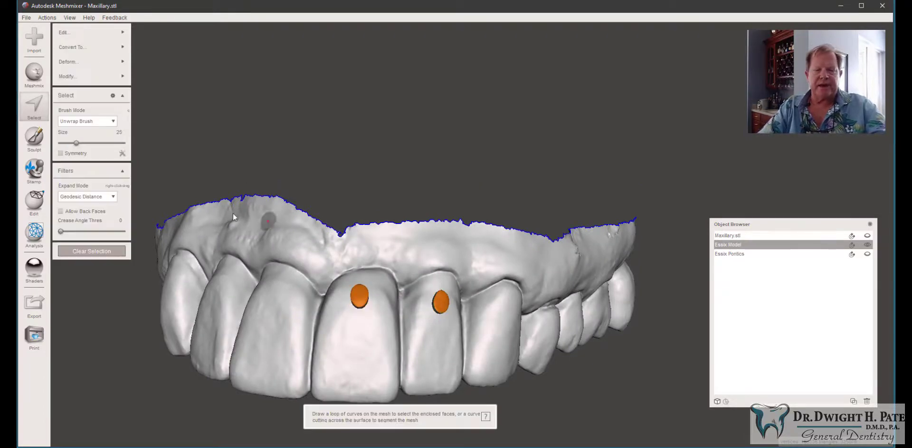
Step: Clear the selection and leave the Select tool
{"action": "left_click", "coordinate": [93, 251]}
{"action": "right_click_drag", "start_coordinate": [278, 348], "coordinate": [281, 366]}
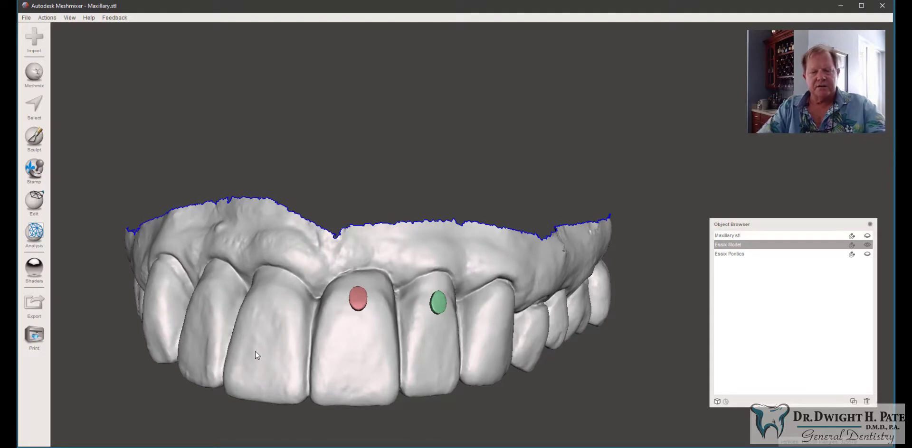
{"action": "middle_click_drag", "start_coordinate": [282, 341], "coordinate": [355, 283]}
{"action": "mouse_move", "coordinate": [401, 291]}
{"action": "right_mouse_down"}
{"action": "mouse_move", "coordinate": [414, 261]}
{"action": "mouse_move", "coordinate": [407, 280]}
{"action": "right_mouse_up"}
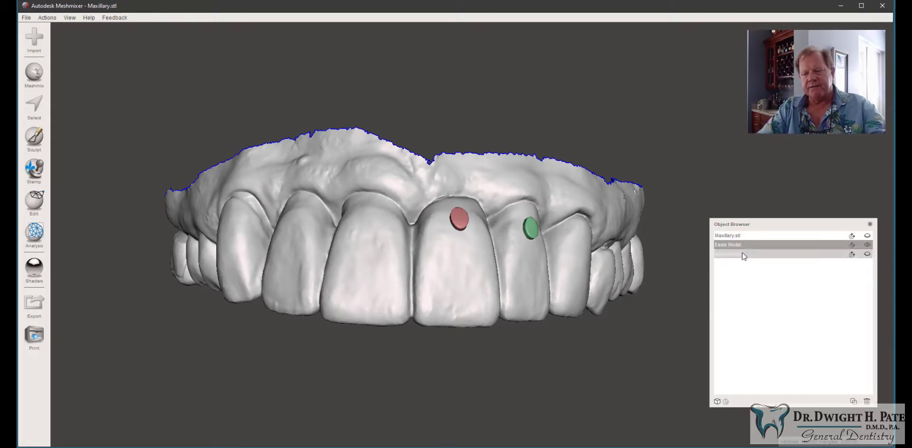
Step: Hide the Essix models and delete the old Essix Pontics object
{"action": "left_click", "coordinate": [742, 256]}
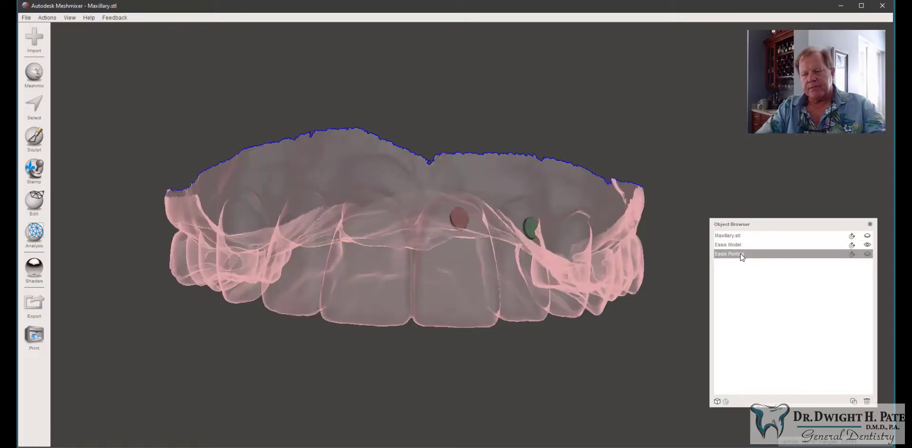
{"action": "left_click", "coordinate": [867, 255]}
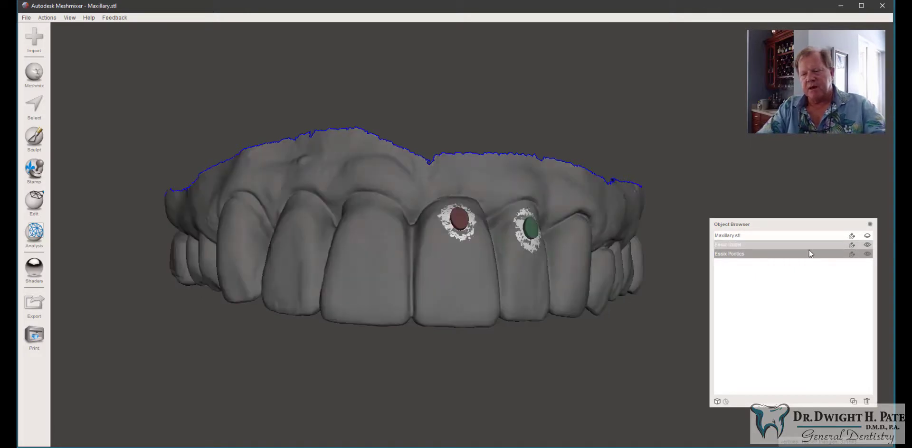
{"action": "left_click", "coordinate": [867, 245]}
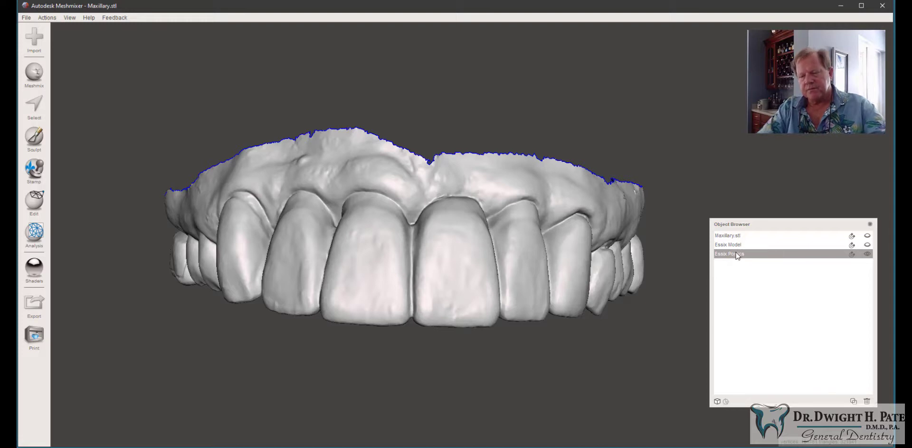
{"action": "left_click", "coordinate": [866, 402]}
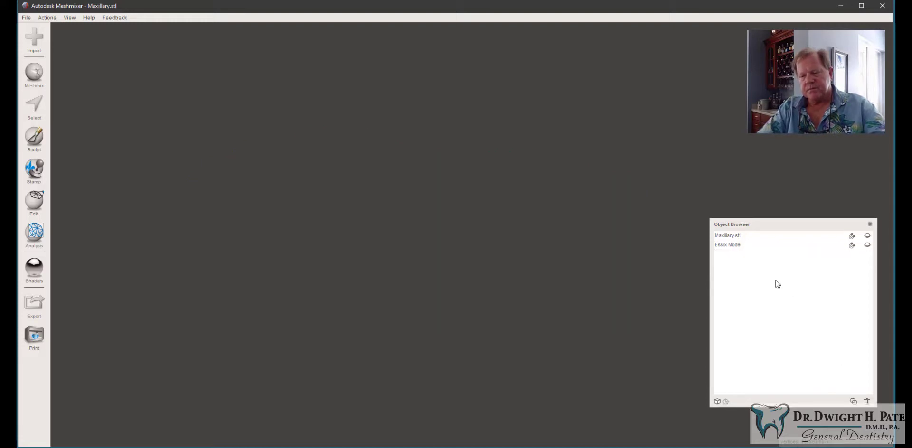
Step: Duplicate the Essix Model, show it, and rename the copy Essix Pontics
{"action": "left_click", "coordinate": [738, 246]}
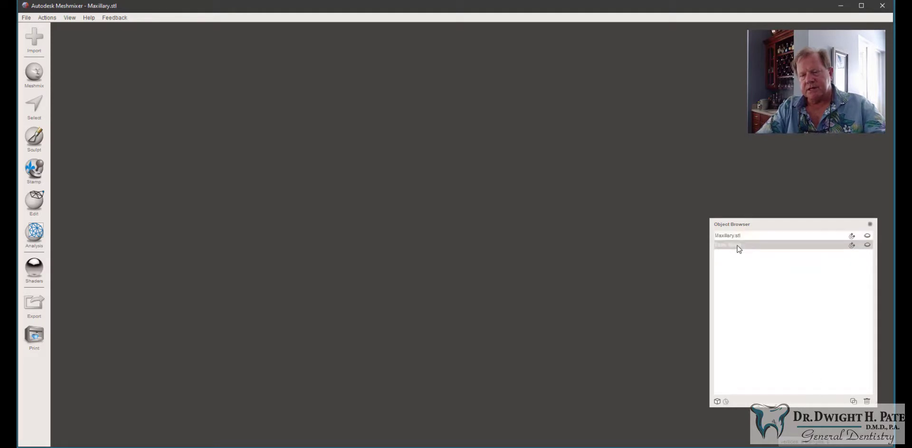
{"action": "left_click", "coordinate": [737, 246]}
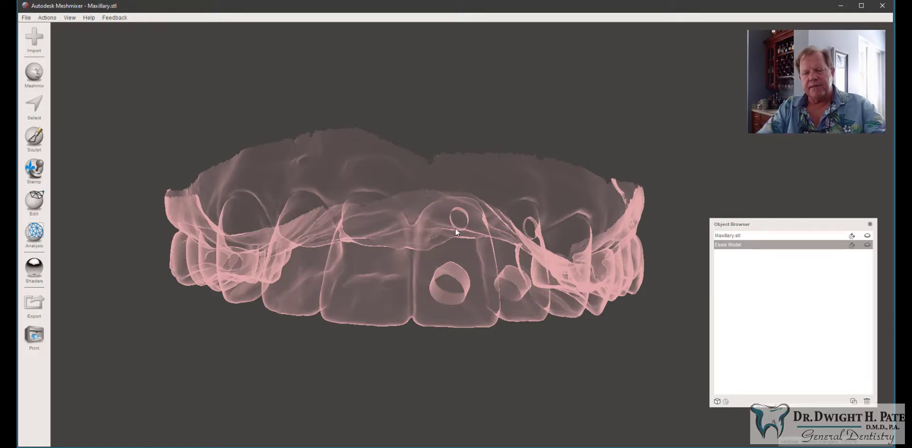
{"action": "left_click", "coordinate": [867, 245]}
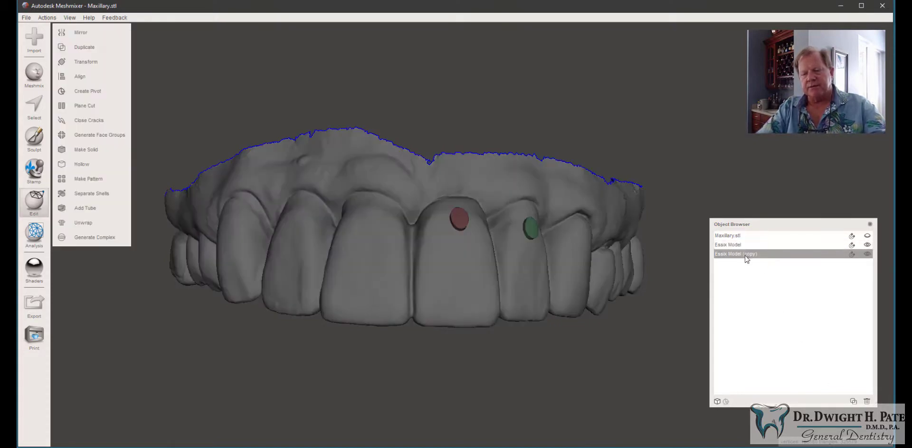
{"action": "left_click", "coordinate": [745, 256]}
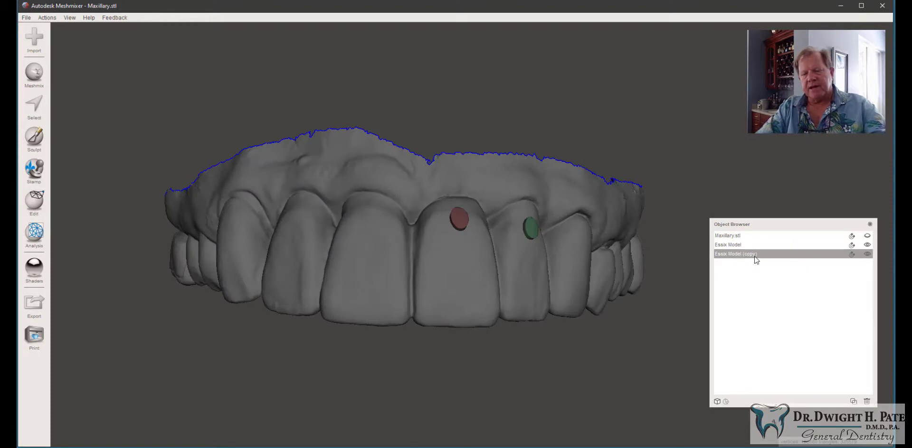
{"action": "double_click", "coordinate": [755, 255]}
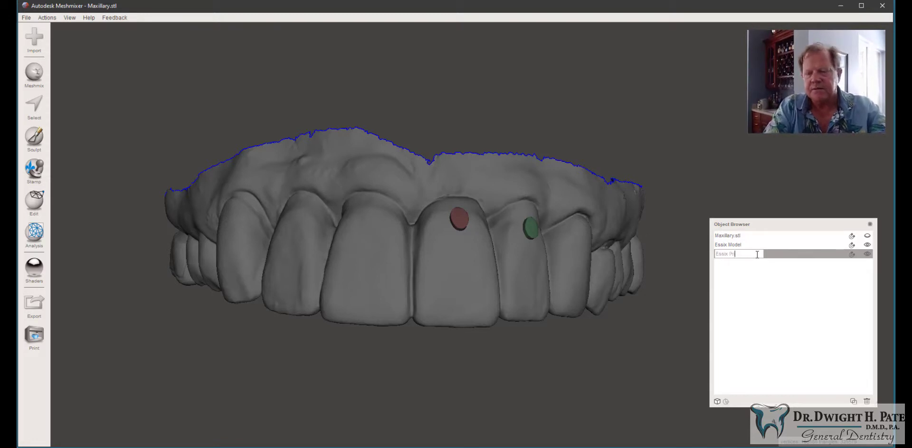
{"action": "type", "text": "Essix Pontics"}
{"action": "key", "text": "Return"}
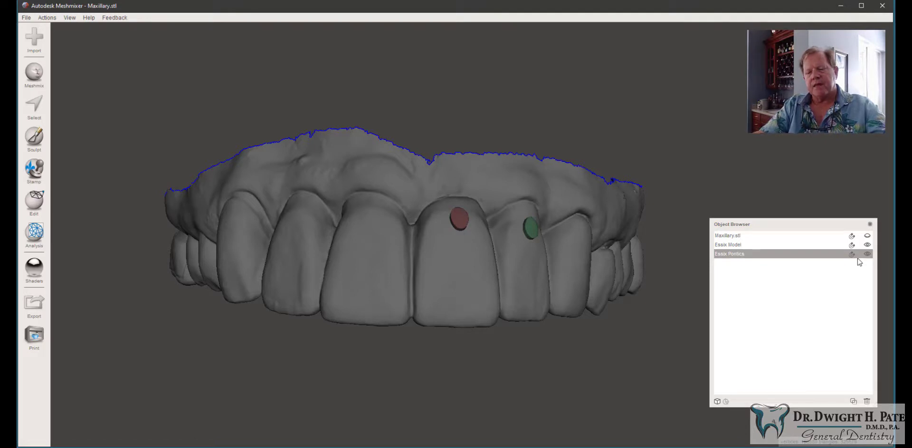
Step: On Essix Pontics, select a vertical strip through the tooth beside the green-marked incisor and delete it
{"action": "left_click", "coordinate": [720, 245], "text": "shift"}
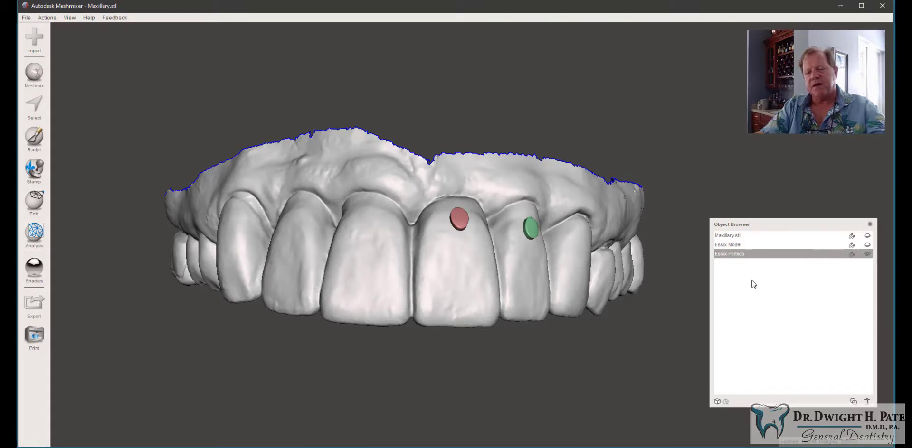
{"action": "right_click_drag", "start_coordinate": [591, 243], "coordinate": [538, 255]}
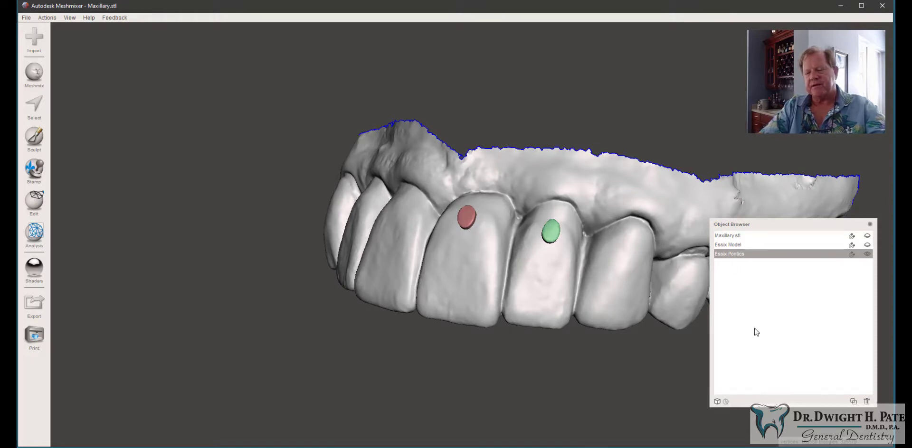
{"action": "left_click", "coordinate": [40, 109]}
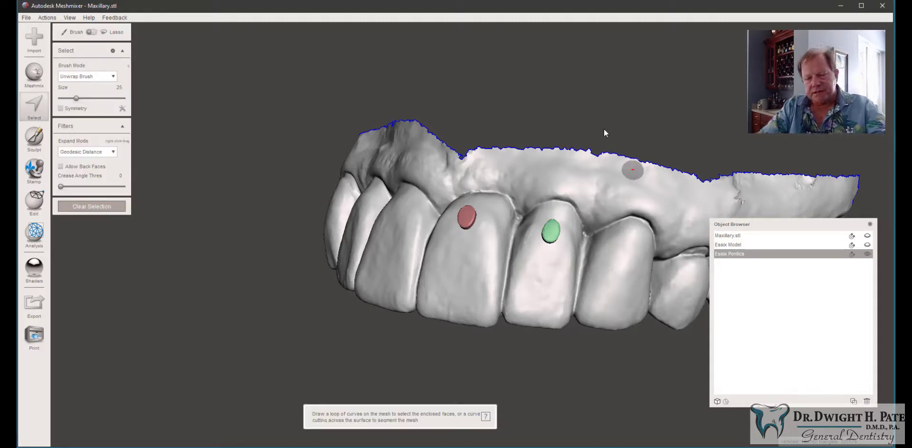
{"action": "mouse_move", "coordinate": [604, 130]}
{"action": "left_mouse_down"}
{"action": "mouse_move", "coordinate": [591, 272]}
{"action": "mouse_move", "coordinate": [563, 375]}
{"action": "mouse_move", "coordinate": [622, 384]}
{"action": "mouse_move", "coordinate": [650, 81]}
{"action": "mouse_move", "coordinate": [642, 132]}
{"action": "mouse_move", "coordinate": [606, 133]}
{"action": "left_mouse_up"}
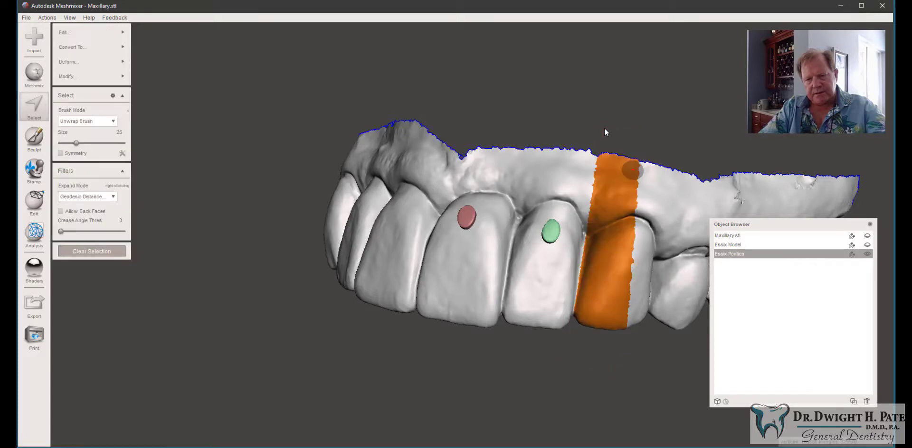
{"action": "key", "text": "Delete"}
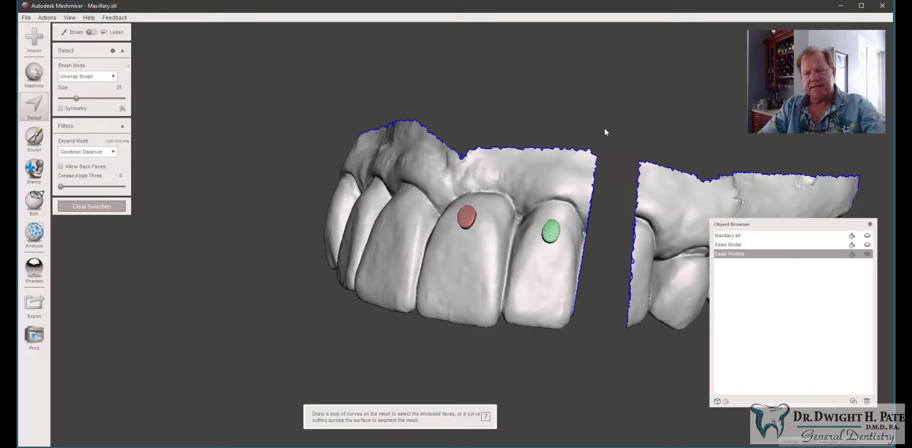
Step: Draw a cutting loop around the leftover sliver at the cut edge and delete it
{"action": "mouse_move", "coordinate": [595, 124]}
{"action": "right_mouse_down"}
{"action": "mouse_move", "coordinate": [541, 113]}
{"action": "mouse_move", "coordinate": [408, 44]}
{"action": "mouse_move", "coordinate": [320, 33]}
{"action": "mouse_move", "coordinate": [275, 55]}
{"action": "mouse_move", "coordinate": [344, 85]}
{"action": "mouse_move", "coordinate": [335, 170]}
{"action": "mouse_move", "coordinate": [373, 186]}
{"action": "mouse_move", "coordinate": [340, 86]}
{"action": "mouse_move", "coordinate": [309, 43]}
{"action": "right_mouse_up"}
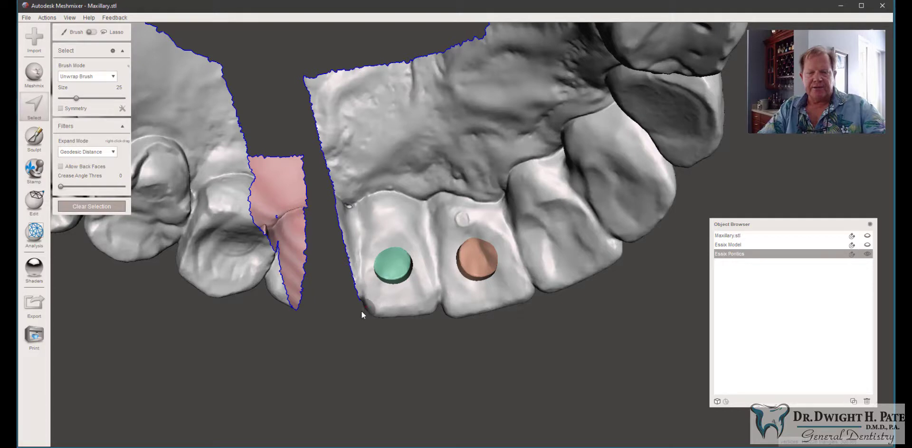
{"action": "mouse_move", "coordinate": [362, 311]}
{"action": "left_mouse_down"}
{"action": "mouse_move", "coordinate": [358, 81]}
{"action": "mouse_move", "coordinate": [341, 25]}
{"action": "mouse_move", "coordinate": [326, 30]}
{"action": "left_mouse_up"}
{"action": "left_click_drag", "start_coordinate": [327, 34], "coordinate": [331, 34]}
{"action": "left_click", "coordinate": [297, 47]}
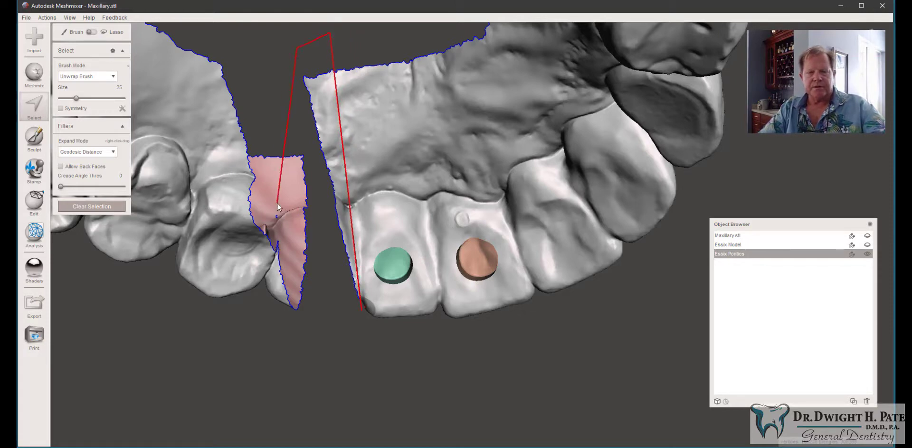
{"action": "left_click", "coordinate": [297, 235]}
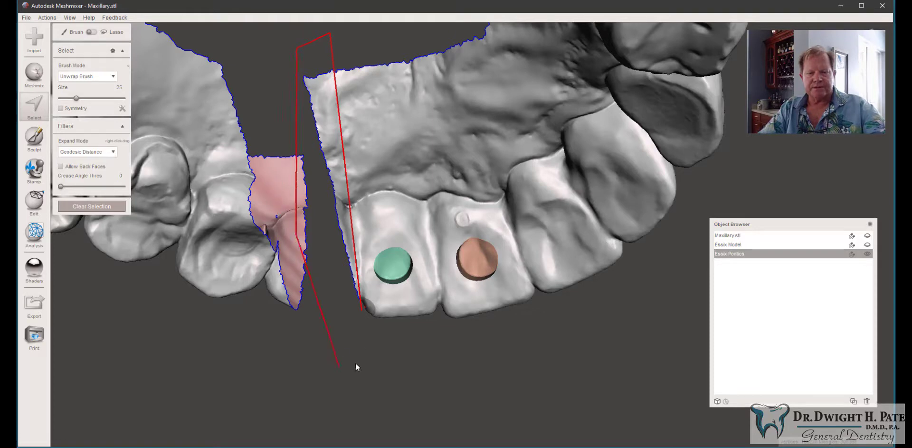
{"action": "left_click", "coordinate": [358, 312]}
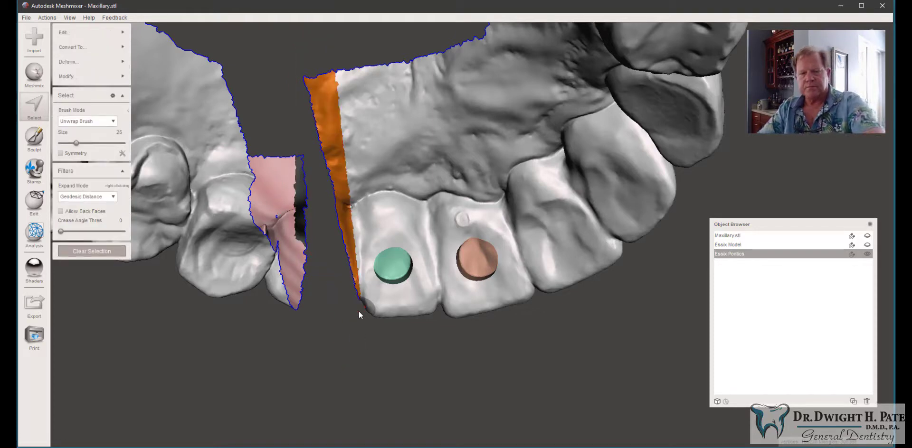
{"action": "key", "text": "Delete"}
Step: Select the whole separated posterior segment of the Essix Pontics mesh
{"action": "mouse_move", "coordinate": [331, 305]}
{"action": "right_mouse_down"}
{"action": "mouse_move", "coordinate": [584, 378]}
{"action": "mouse_move", "coordinate": [619, 407]}
{"action": "mouse_move", "coordinate": [523, 356]}
{"action": "right_mouse_up"}
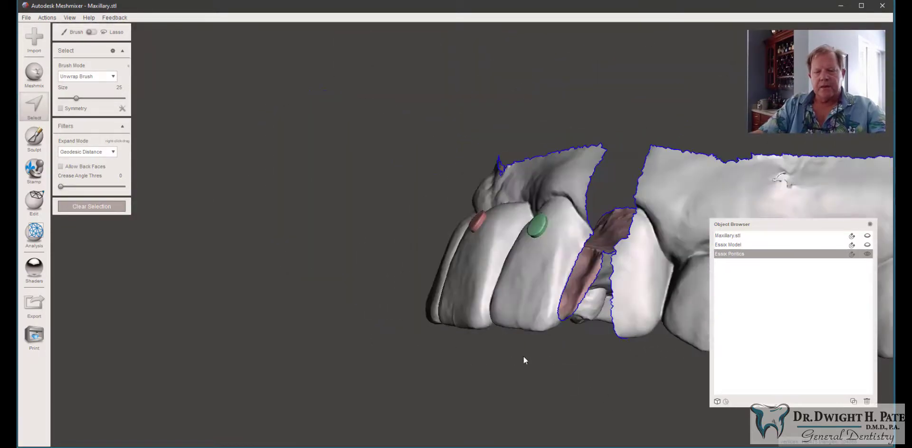
{"action": "right_click_drag", "start_coordinate": [682, 203], "coordinate": [527, 238]}
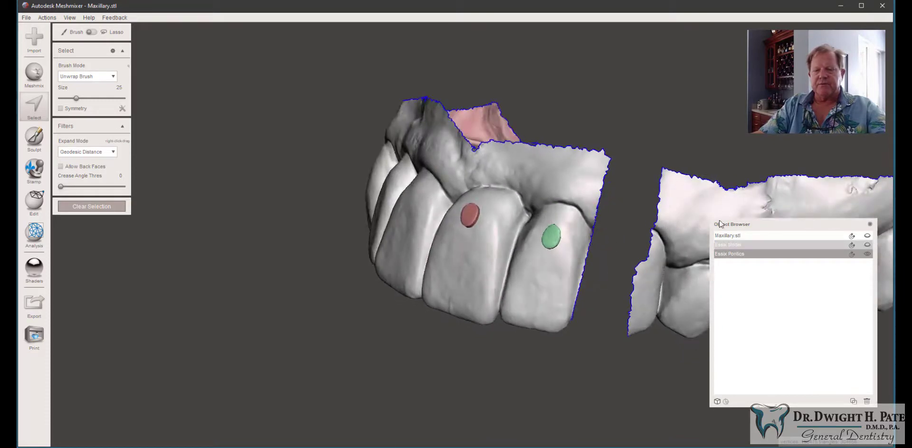
{"action": "double_click", "coordinate": [680, 205]}
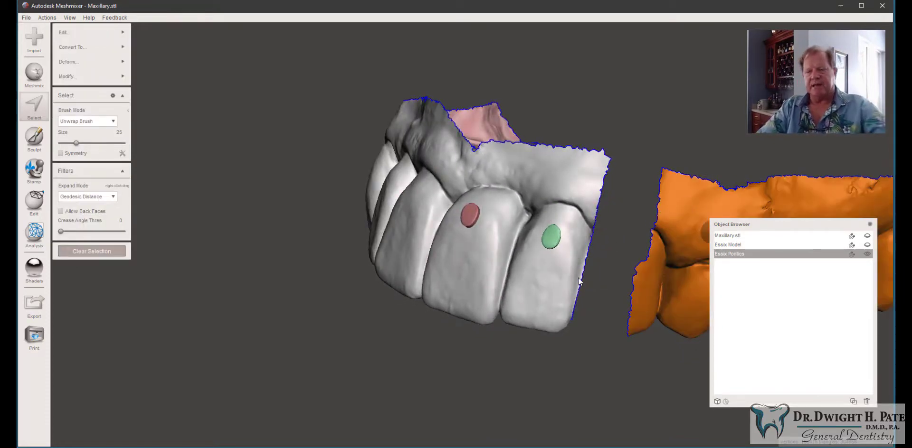
Step: Delete the posterior segment, then loop-select and delete the remaining teeth beyond the two marked incisors
{"action": "key", "text": "Delete"}
{"action": "mouse_move", "coordinate": [503, 280]}
{"action": "right_mouse_down"}
{"action": "mouse_move", "coordinate": [557, 288]}
{"action": "mouse_move", "coordinate": [589, 271]}
{"action": "mouse_move", "coordinate": [548, 419]}
{"action": "mouse_move", "coordinate": [548, 378]}
{"action": "mouse_move", "coordinate": [574, 326]}
{"action": "right_mouse_up"}
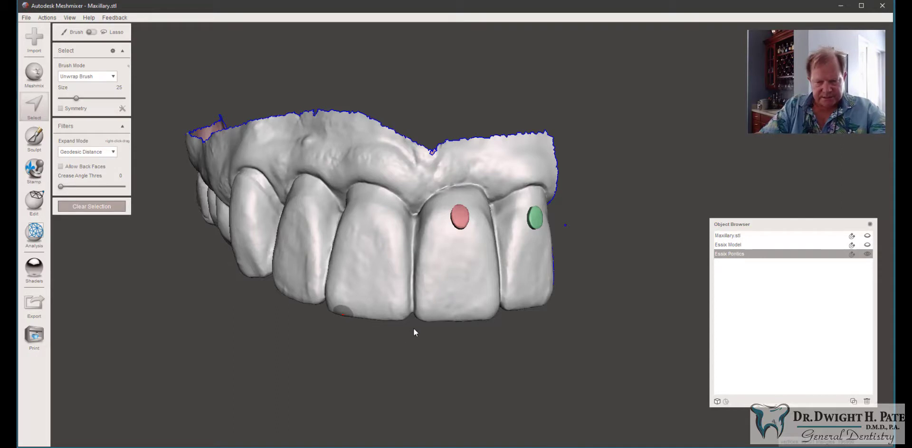
{"action": "mouse_move", "coordinate": [413, 328]}
{"action": "left_mouse_down"}
{"action": "mouse_move", "coordinate": [406, 188]}
{"action": "mouse_move", "coordinate": [412, 304]}
{"action": "mouse_move", "coordinate": [423, 105]}
{"action": "left_mouse_up"}
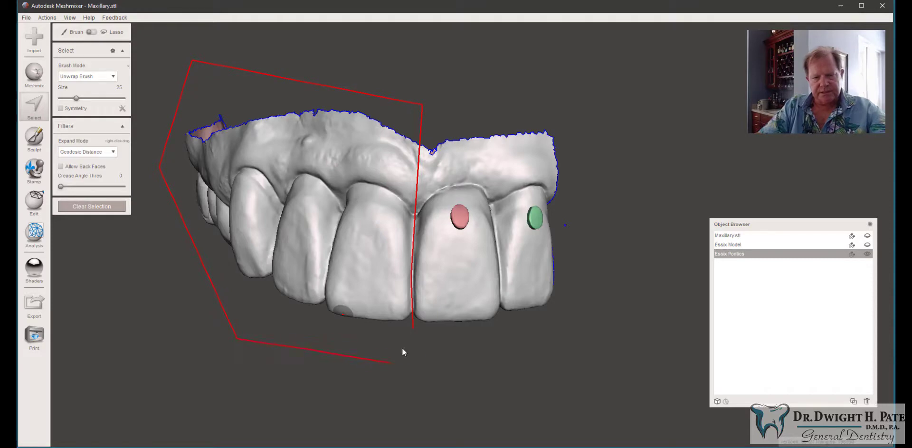
{"action": "left_click_drag", "start_coordinate": [411, 329], "coordinate": [411, 330]}
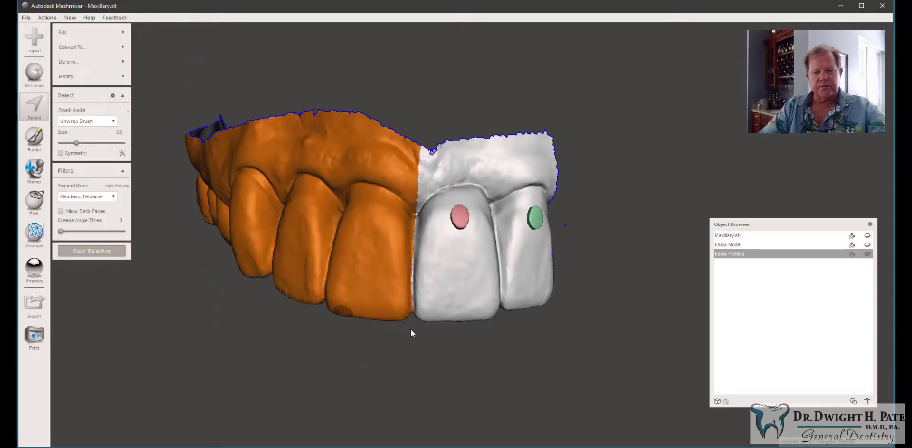
{"action": "key", "text": "Delete"}
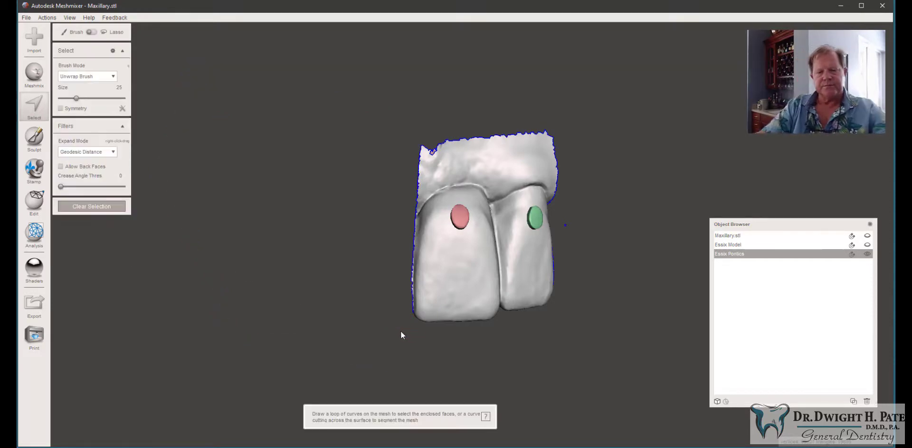
Step: Select the gum and palate area above the two incisors with a loop and brush, then delete it
{"action": "right_click_drag", "start_coordinate": [314, 328], "coordinate": [553, 193]}
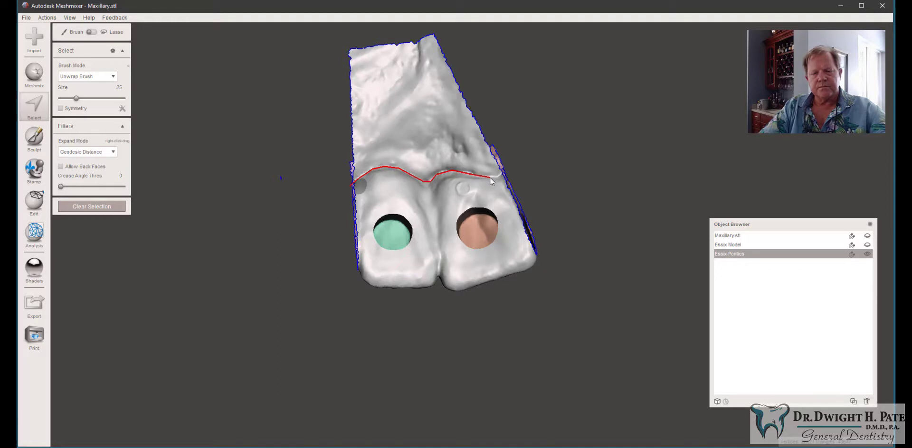
{"action": "mouse_move", "coordinate": [491, 177]}
{"action": "left_mouse_down"}
{"action": "mouse_move", "coordinate": [514, 185]}
{"action": "mouse_move", "coordinate": [517, 145]}
{"action": "mouse_move", "coordinate": [475, 107]}
{"action": "left_mouse_up"}
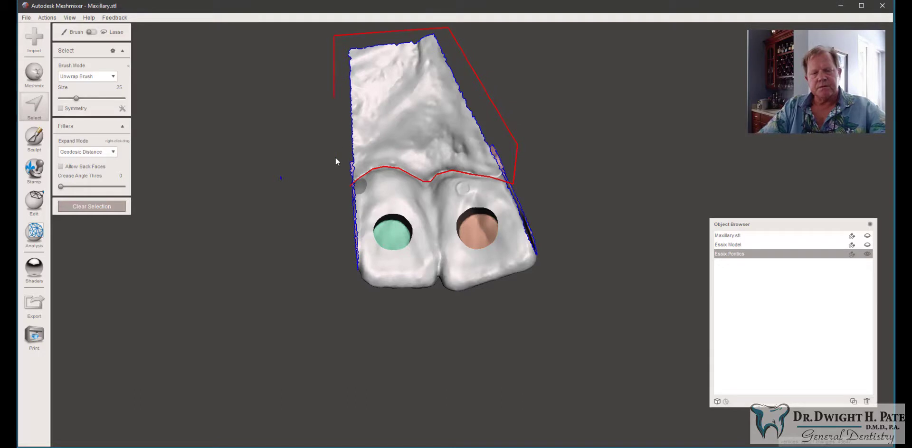
{"action": "left_click", "coordinate": [349, 187]}
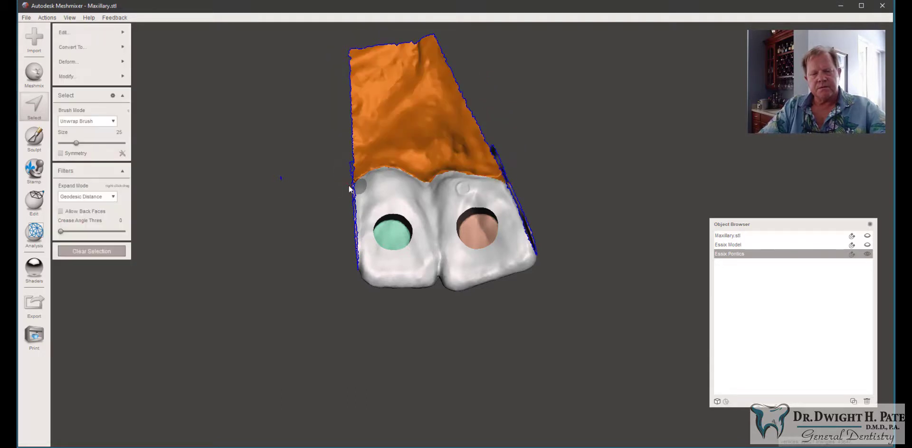
{"action": "mouse_move", "coordinate": [529, 199]}
{"action": "right_mouse_down"}
{"action": "mouse_move", "coordinate": [447, 231]}
{"action": "mouse_move", "coordinate": [358, 323]}
{"action": "mouse_move", "coordinate": [278, 367]}
{"action": "mouse_move", "coordinate": [318, 346]}
{"action": "right_mouse_up"}
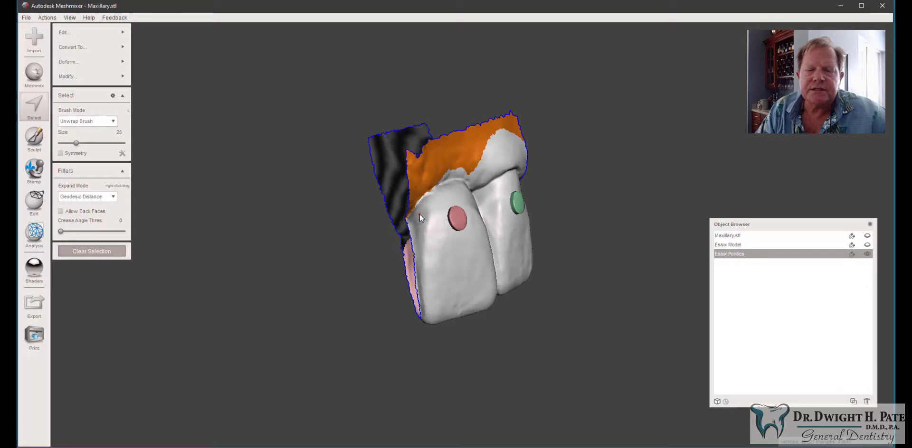
{"action": "right_click_drag", "start_coordinate": [420, 214], "coordinate": [494, 181]}
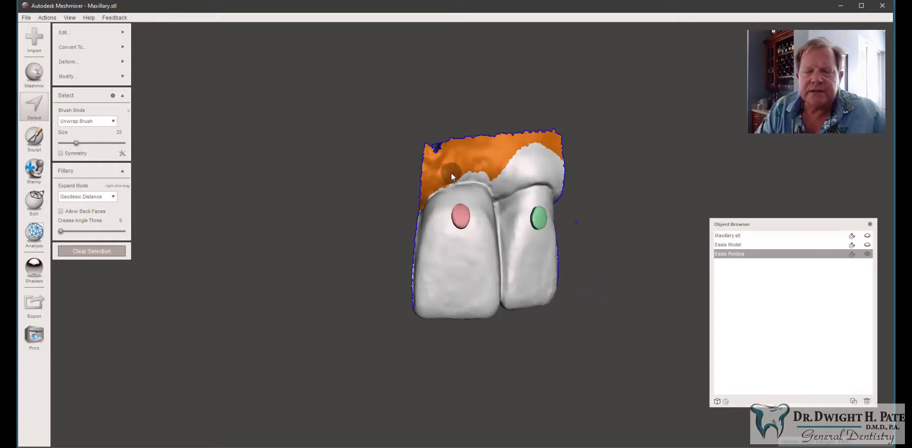
{"action": "left_click_drag", "start_coordinate": [451, 175], "coordinate": [472, 174]}
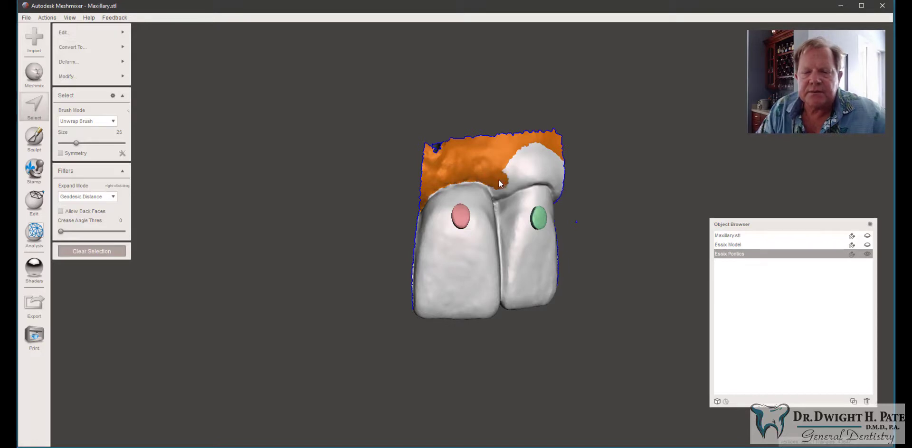
{"action": "mouse_move", "coordinate": [499, 181]}
{"action": "left_mouse_down"}
{"action": "mouse_move", "coordinate": [536, 172]}
{"action": "mouse_move", "coordinate": [565, 182]}
{"action": "left_mouse_up"}
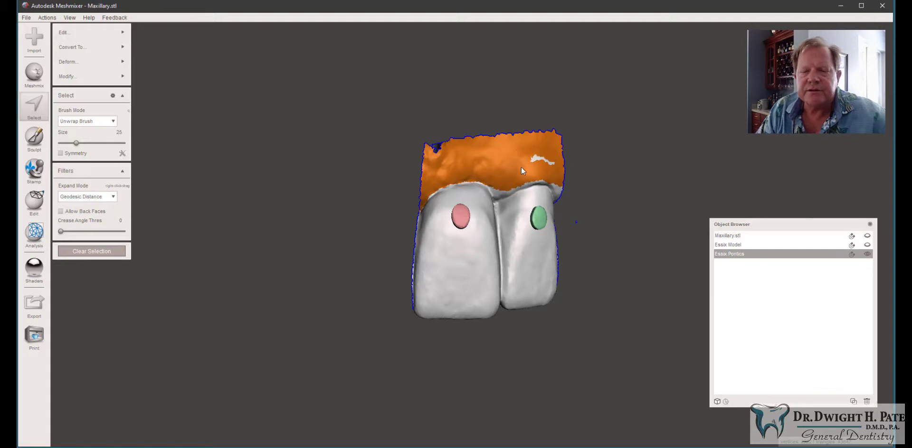
{"action": "right_click_drag", "start_coordinate": [603, 168], "coordinate": [589, 183]}
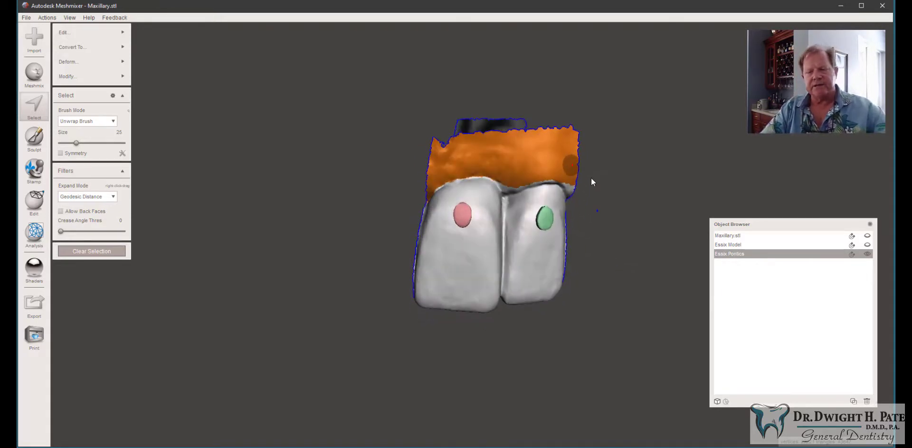
{"action": "key", "text": "Delete"}
Step: Select the leftover fragments along the top edge between the two incisors and delete them
{"action": "right_click_drag", "start_coordinate": [340, 206], "coordinate": [382, 163]}
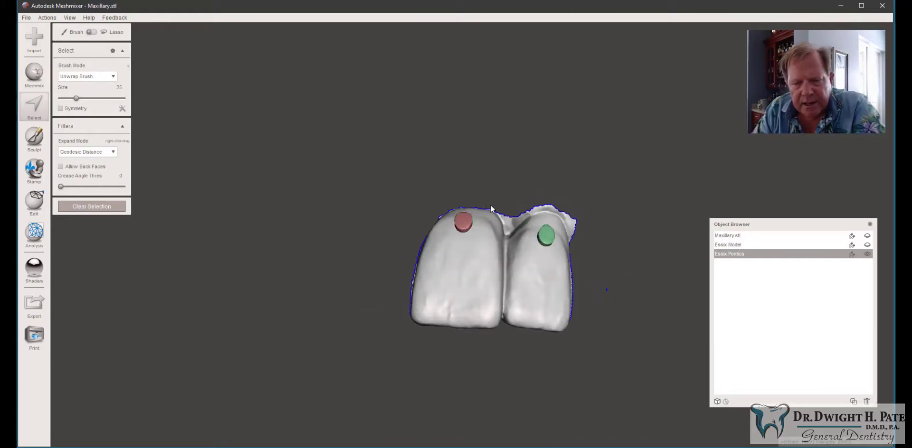
{"action": "left_click_drag", "start_coordinate": [500, 217], "coordinate": [504, 225]}
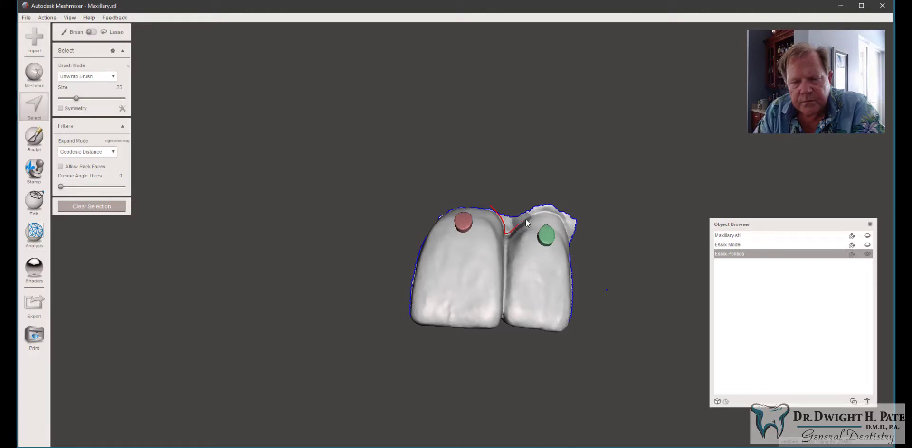
{"action": "mouse_move", "coordinate": [532, 214]}
{"action": "left_mouse_down"}
{"action": "mouse_move", "coordinate": [557, 213]}
{"action": "mouse_move", "coordinate": [572, 245]}
{"action": "mouse_move", "coordinate": [586, 223]}
{"action": "mouse_move", "coordinate": [553, 181]}
{"action": "mouse_move", "coordinate": [495, 198]}
{"action": "mouse_move", "coordinate": [492, 209]}
{"action": "left_mouse_up"}
{"action": "right_click_drag", "start_coordinate": [563, 174], "coordinate": [506, 179]}
{"action": "key", "text": "Delete"}
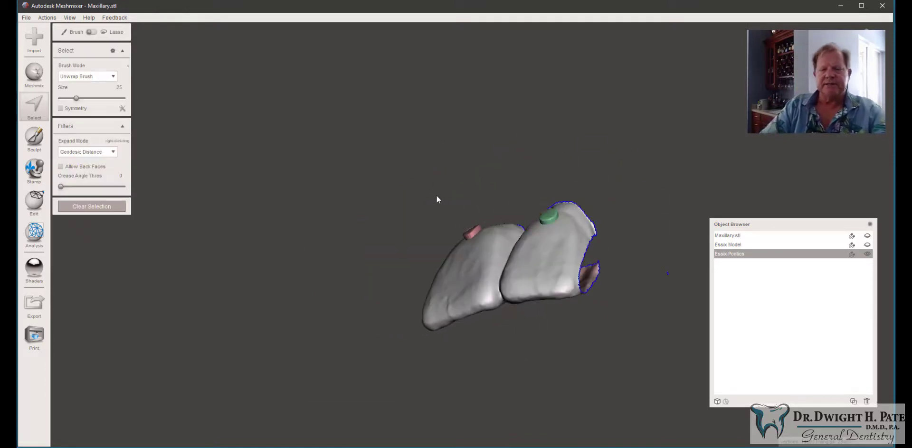
Step: On the lingual side, select the small round bump beside the green disc and delete it
{"action": "right_click_drag", "start_coordinate": [436, 196], "coordinate": [789, 322]}
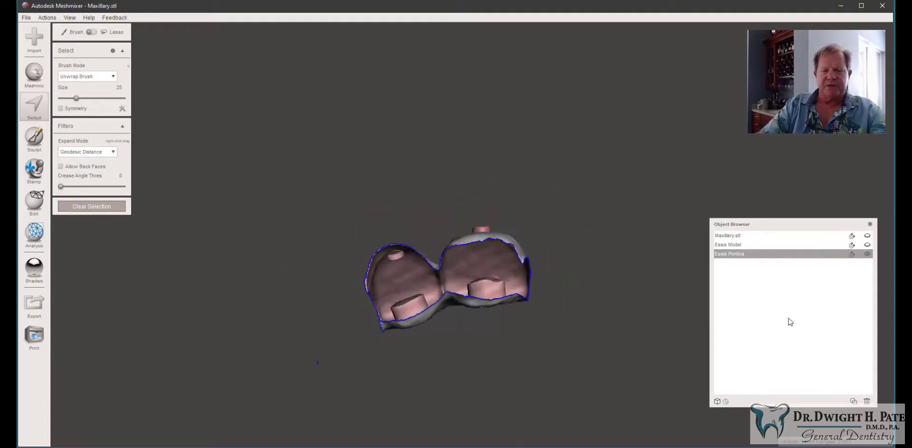
{"action": "right_click_drag", "start_coordinate": [423, 322], "coordinate": [432, 221]}
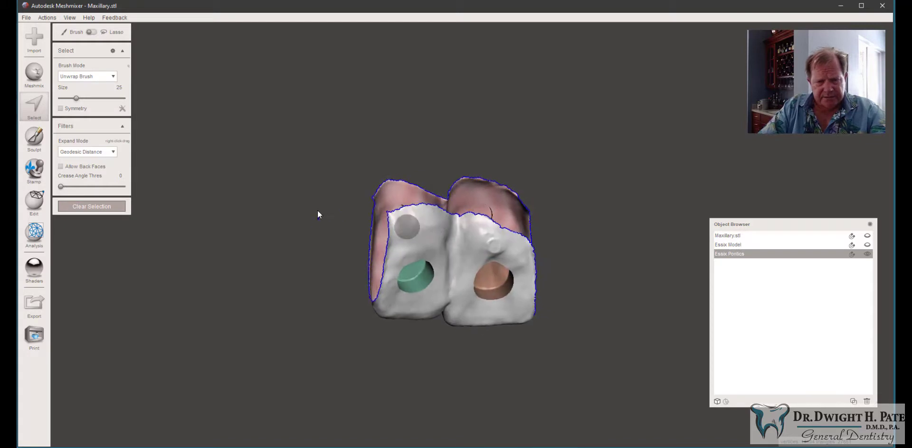
{"action": "mouse_move", "coordinate": [348, 335]}
{"action": "right_mouse_down"}
{"action": "mouse_move", "coordinate": [361, 338]}
{"action": "mouse_move", "coordinate": [342, 342]}
{"action": "right_mouse_up"}
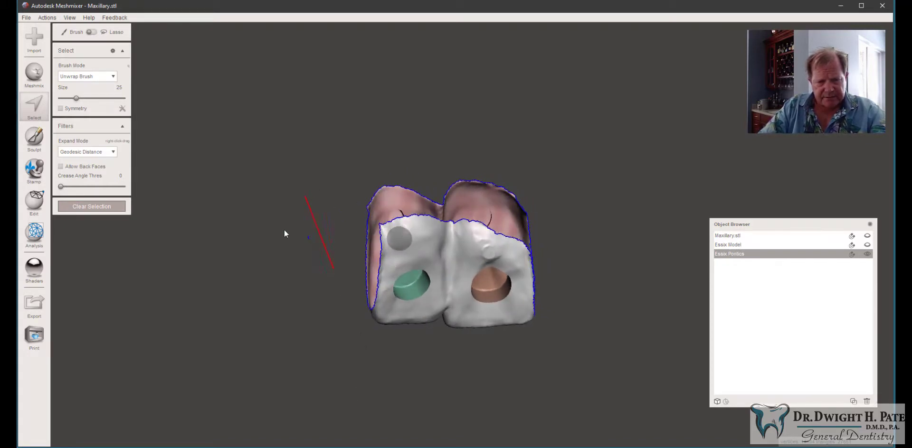
{"action": "left_click", "coordinate": [335, 268]}
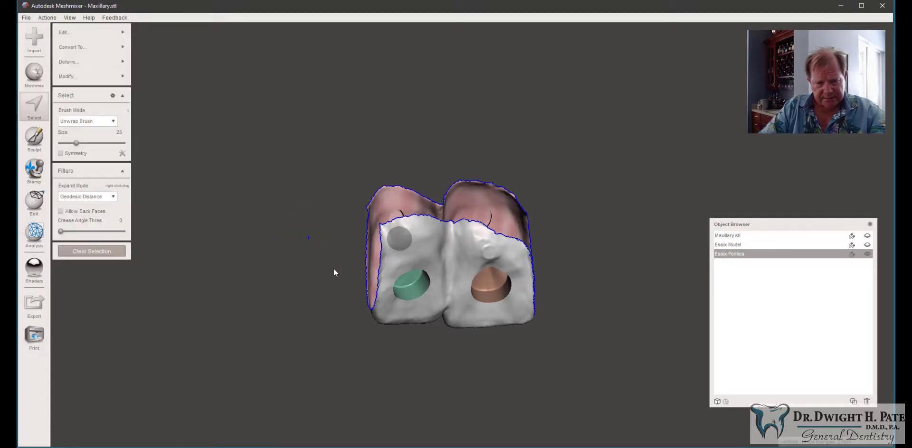
{"action": "key", "text": "Delete"}
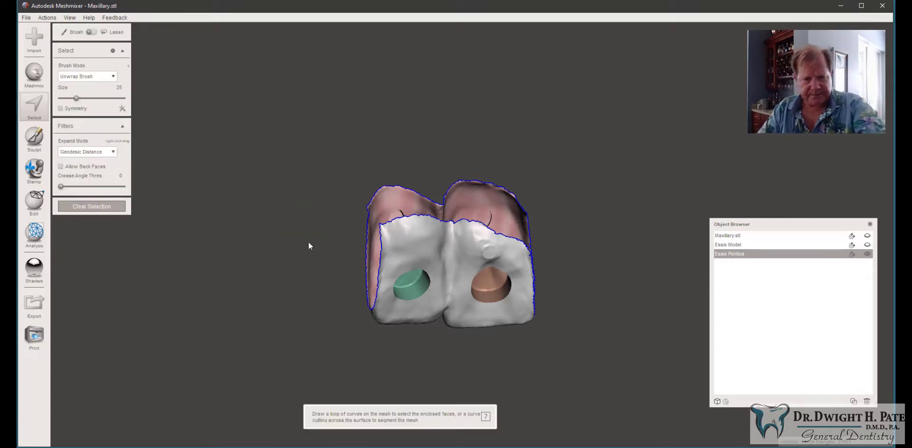
Step: Set the brush size to 16, select both edges of the gap between the teeth, and bridge them
{"action": "right_click_drag", "start_coordinate": [311, 215], "coordinate": [375, 238]}
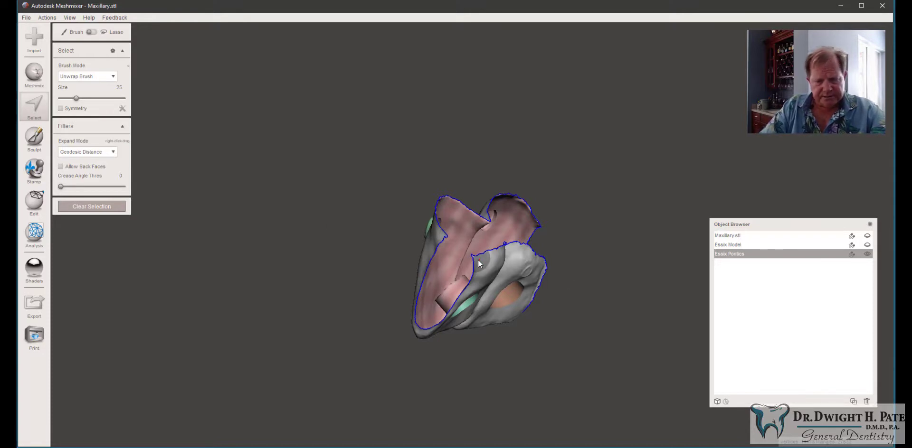
{"action": "key", "text": "space"}
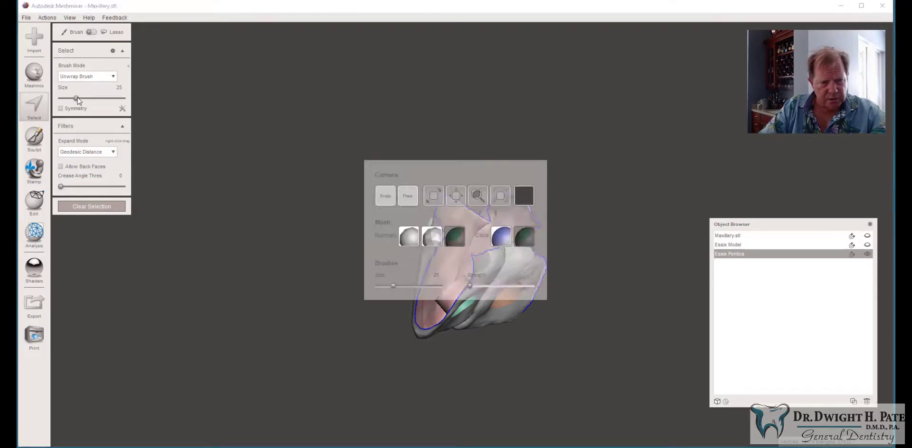
{"action": "left_click_drag", "start_coordinate": [78, 99], "coordinate": [70, 99]}
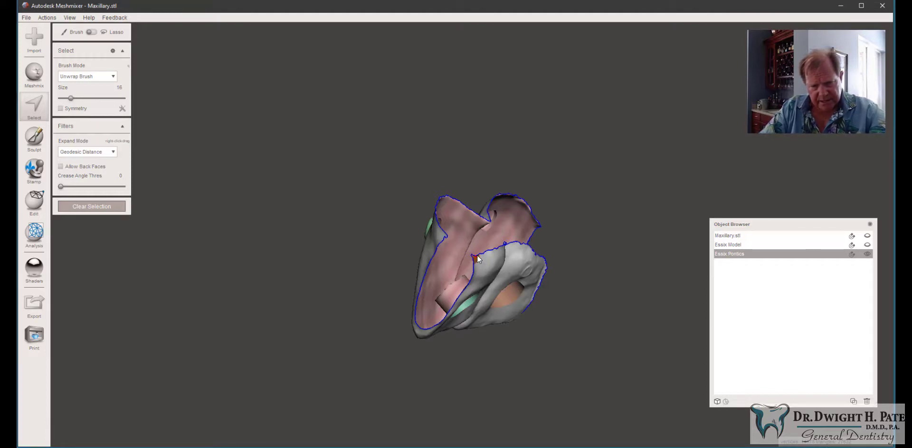
{"action": "left_click", "coordinate": [475, 257]}
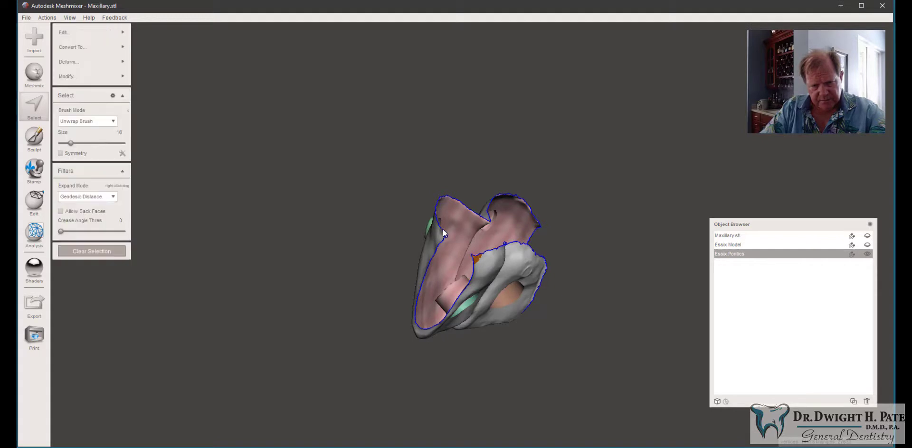
{"action": "left_click_drag", "start_coordinate": [442, 236], "coordinate": [443, 239]}
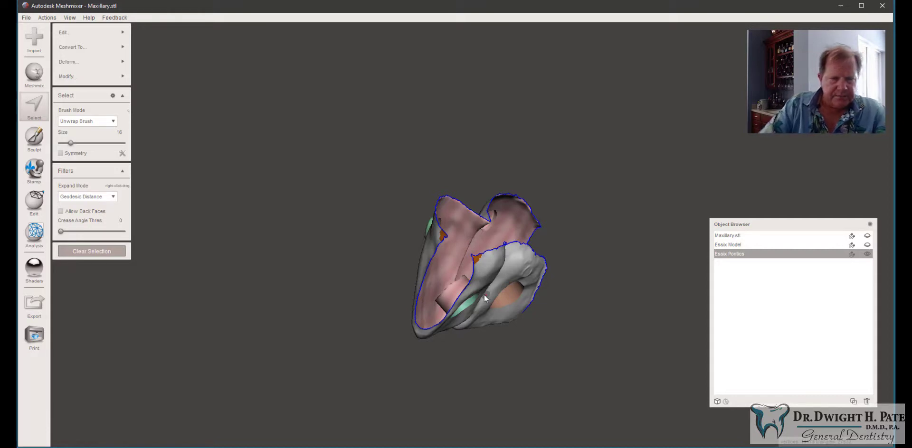
{"action": "left_click", "coordinate": [116, 33]}
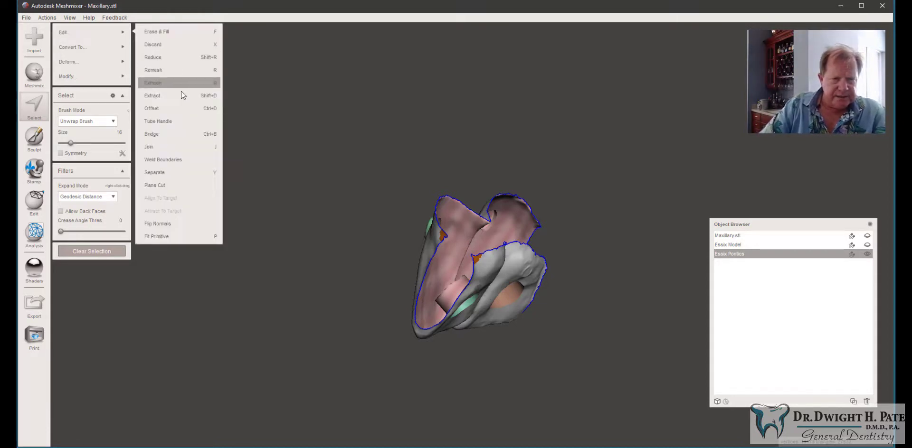
{"action": "left_click", "coordinate": [213, 135]}
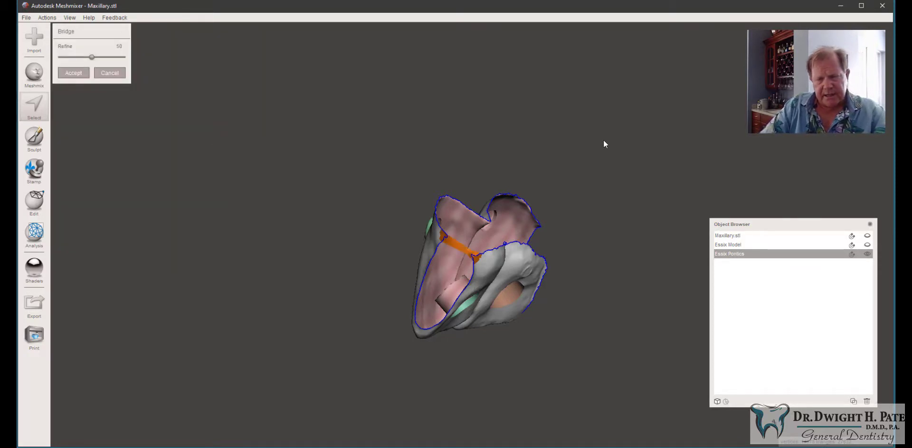
{"action": "right_click_drag", "start_coordinate": [603, 139], "coordinate": [533, 166]}
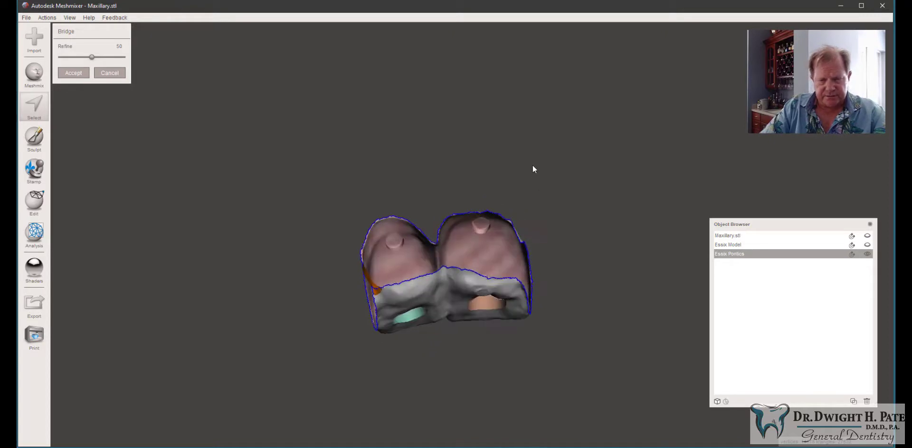
{"action": "left_click", "coordinate": [78, 76]}
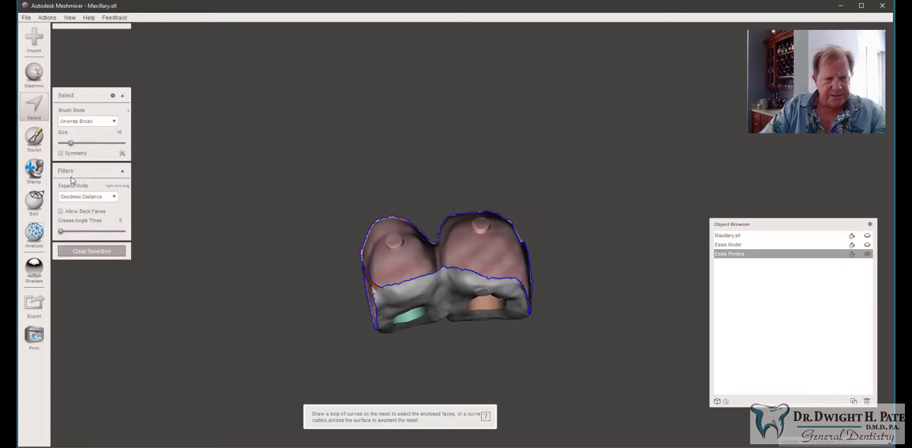
Step: Select the edges on both sides of the small gap at the top between the incisors and bridge them
{"action": "left_click", "coordinate": [88, 252]}
{"action": "right_click_drag", "start_coordinate": [368, 252], "coordinate": [347, 175]}
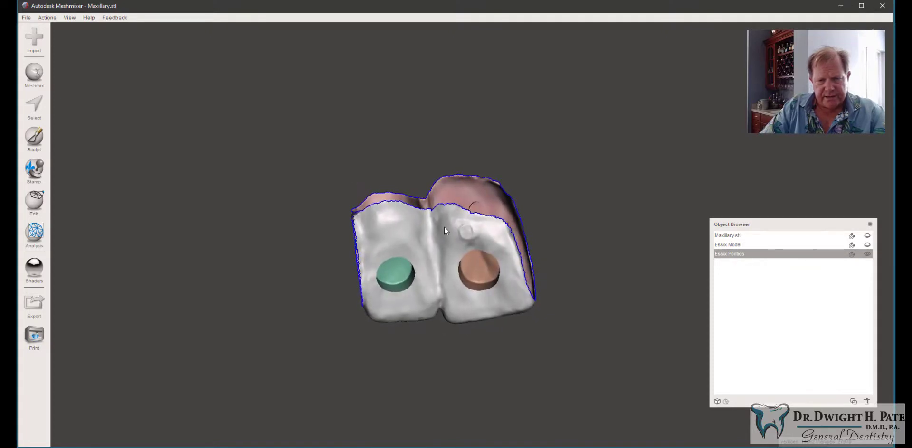
{"action": "left_click", "coordinate": [41, 107]}
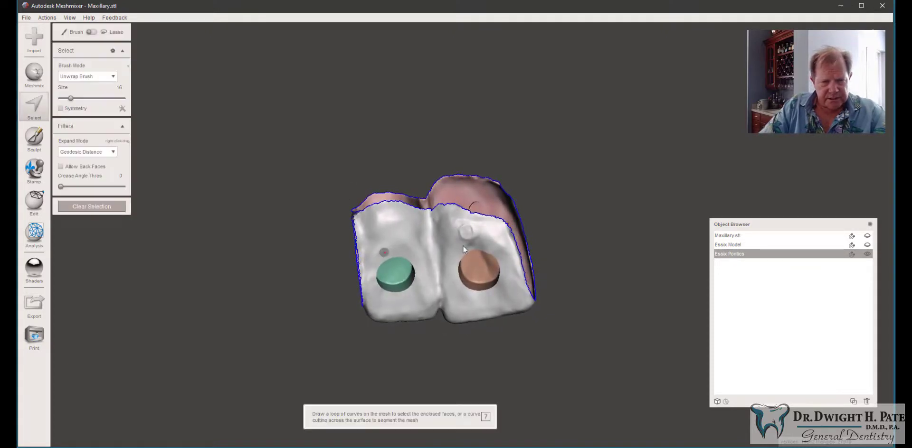
{"action": "left_click", "coordinate": [429, 214]}
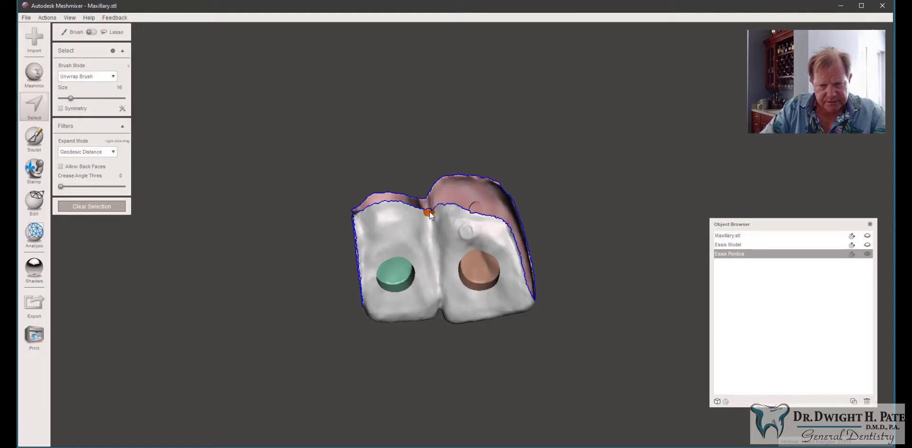
{"action": "left_click", "coordinate": [430, 212]}
{"action": "right_click_drag", "start_coordinate": [429, 212], "coordinate": [710, 347]}
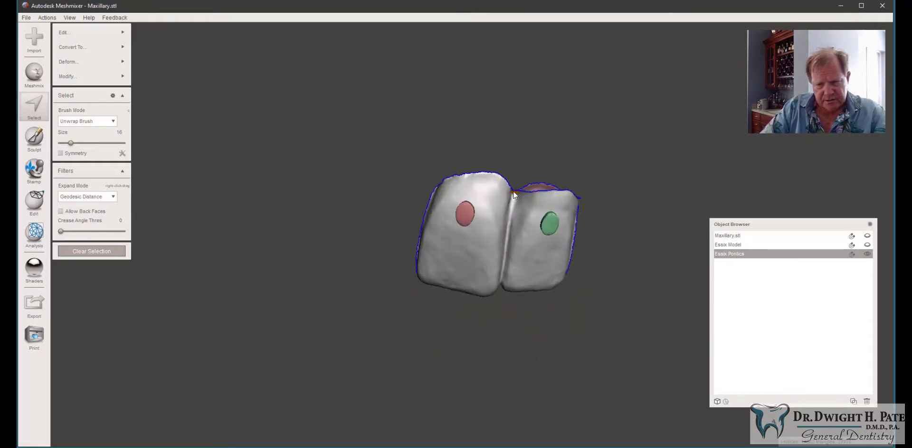
{"action": "right_click_drag", "start_coordinate": [513, 191], "coordinate": [323, 115]}
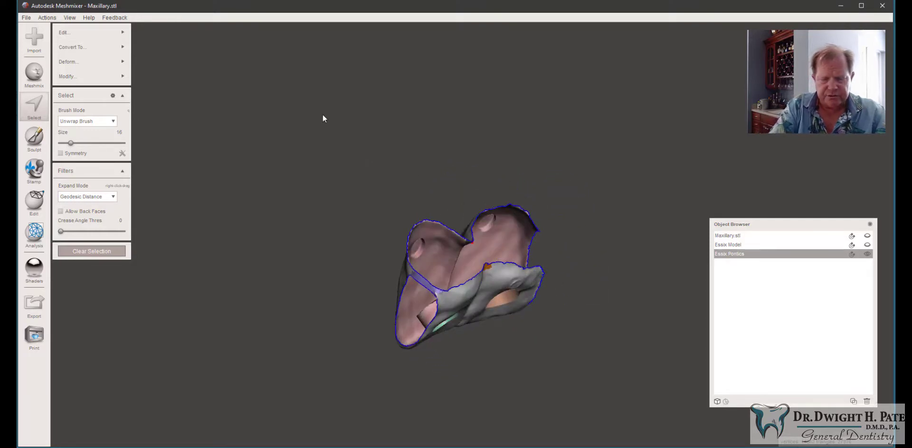
{"action": "key", "text": "ctrl+b"}
{"action": "right_click_drag", "start_coordinate": [580, 126], "coordinate": [466, 232]}
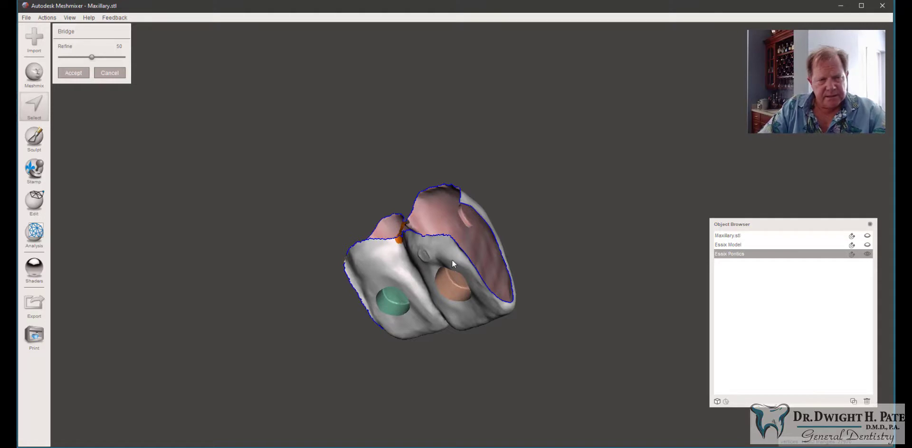
{"action": "left_click", "coordinate": [81, 74]}
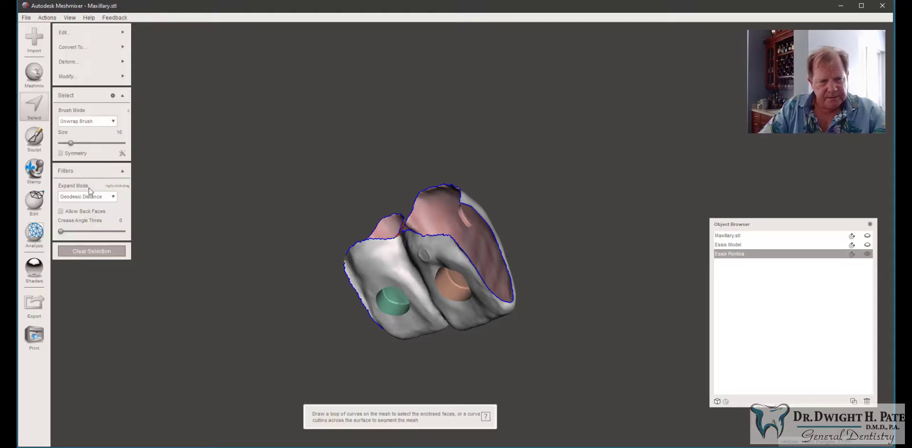
Step: Select the two open edges on the side of the right incisor and bridge them with a band
{"action": "left_click", "coordinate": [95, 252]}
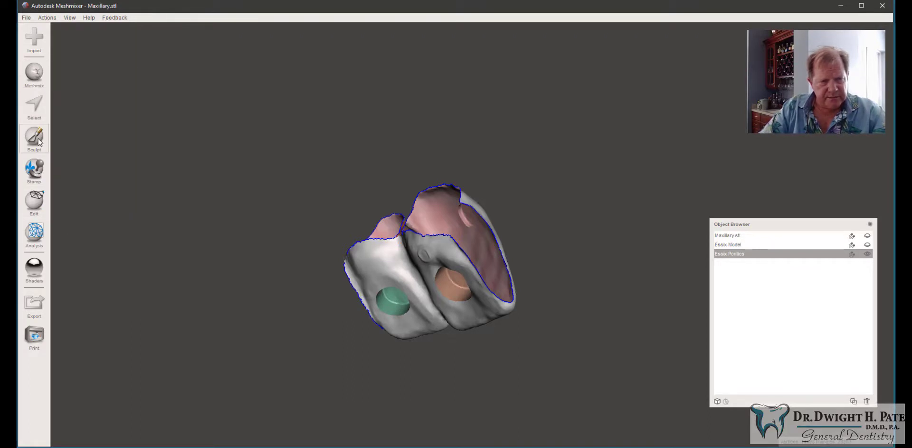
{"action": "left_click", "coordinate": [40, 101]}
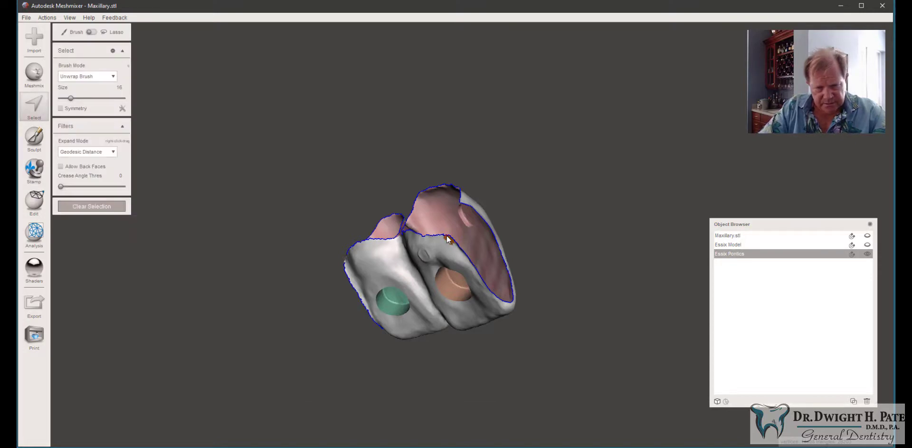
{"action": "left_click", "coordinate": [449, 240]}
{"action": "right_click_drag", "start_coordinate": [480, 198], "coordinate": [436, 252]}
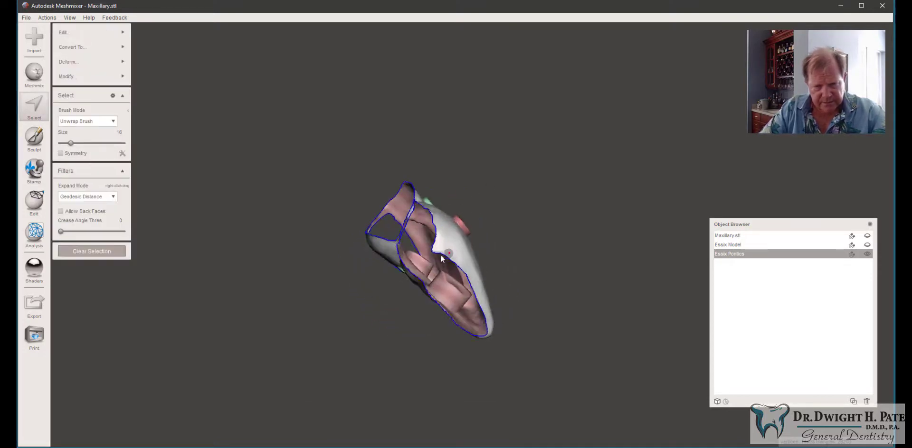
{"action": "left_click", "coordinate": [436, 249]}
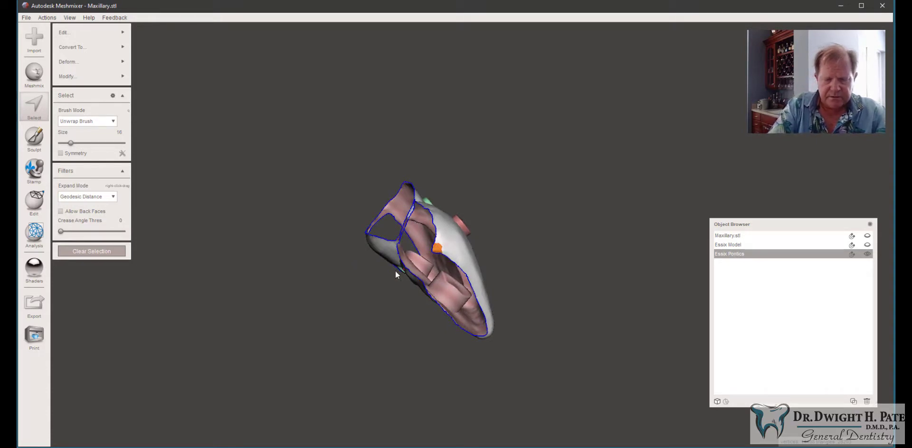
{"action": "key", "text": "ctrl+b"}
{"action": "right_click_drag", "start_coordinate": [337, 309], "coordinate": [408, 251]}
{"action": "left_click", "coordinate": [69, 76]}
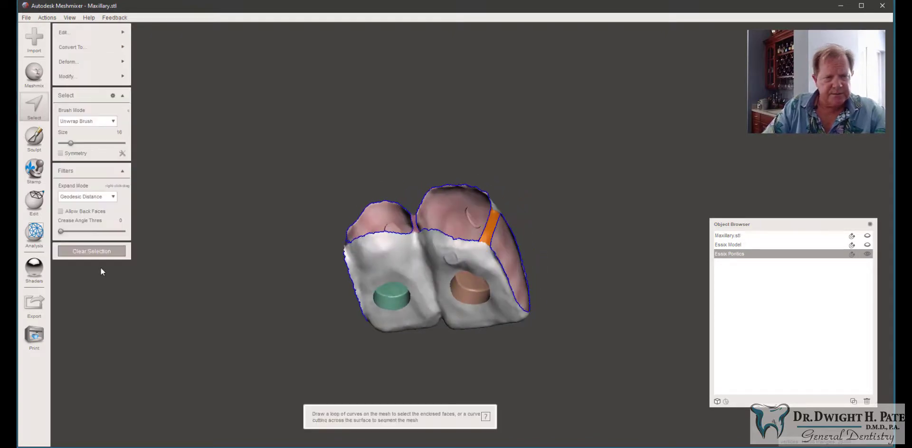
{"action": "left_click", "coordinate": [101, 255]}
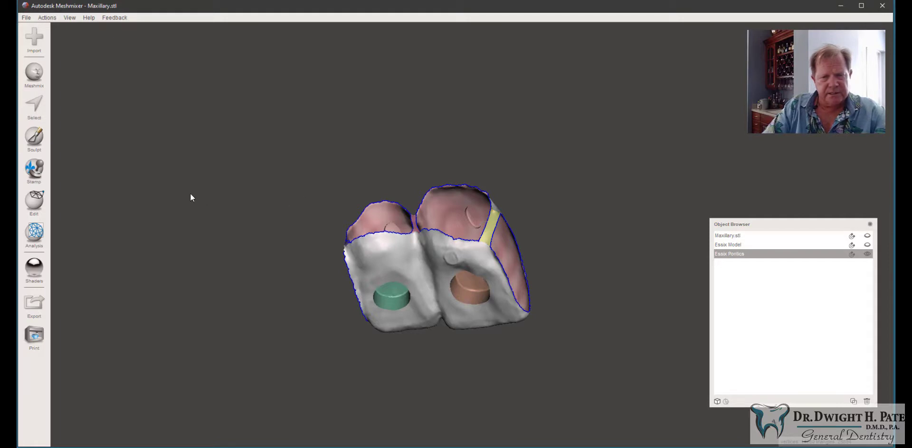
Step: Open the Inspector and fill the open hole along the right incisor's side
{"action": "right_click_drag", "start_coordinate": [208, 208], "coordinate": [251, 272]}
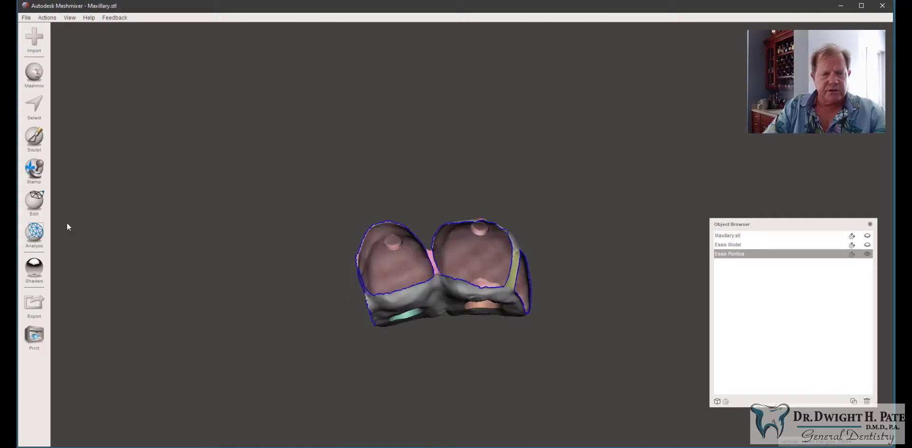
{"action": "left_click", "coordinate": [34, 233]}
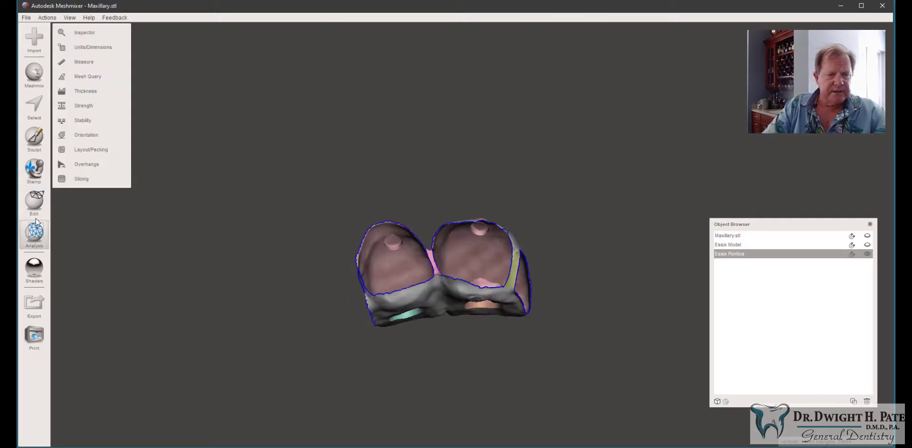
{"action": "left_click", "coordinate": [85, 33]}
{"action": "mouse_move", "coordinate": [236, 254]}
{"action": "right_mouse_down"}
{"action": "mouse_move", "coordinate": [242, 181]}
{"action": "mouse_move", "coordinate": [224, 214]}
{"action": "mouse_move", "coordinate": [249, 249]}
{"action": "mouse_move", "coordinate": [248, 265]}
{"action": "mouse_move", "coordinate": [264, 271]}
{"action": "mouse_move", "coordinate": [236, 249]}
{"action": "right_mouse_up"}
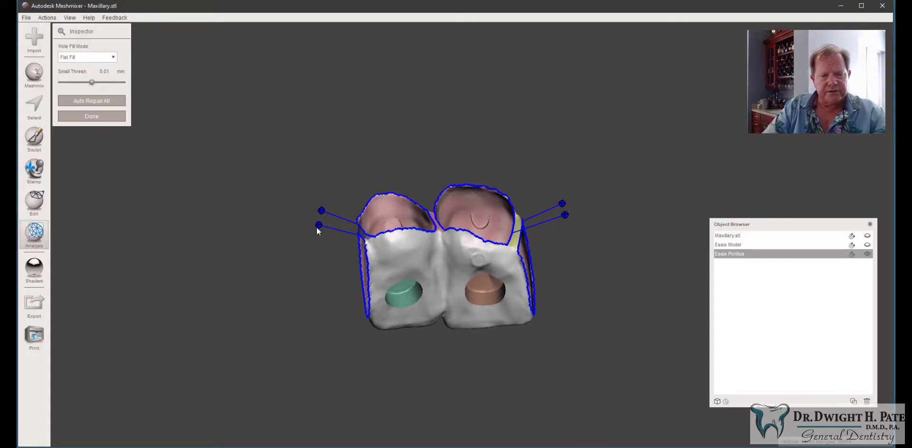
{"action": "right_click_drag", "start_coordinate": [320, 275], "coordinate": [337, 295]}
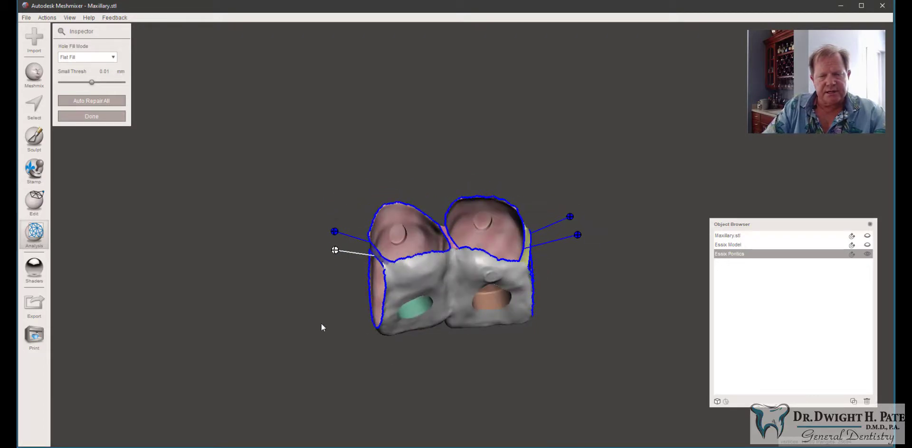
{"action": "right_click_drag", "start_coordinate": [317, 301], "coordinate": [291, 266]}
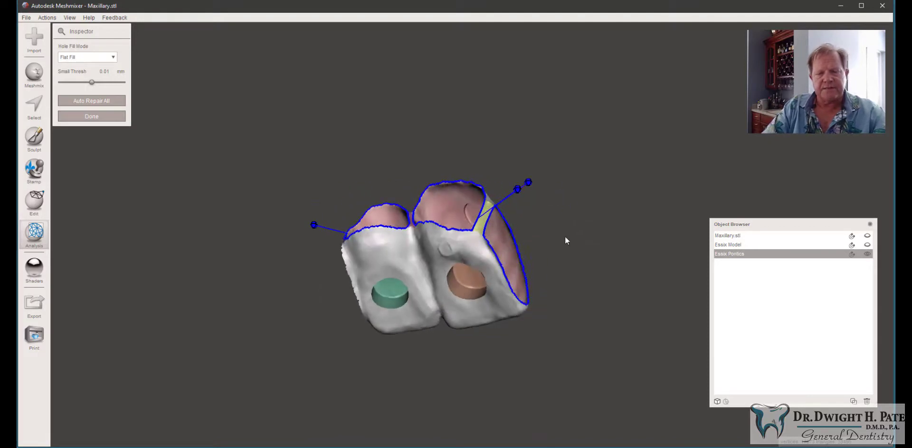
{"action": "right_click_drag", "start_coordinate": [520, 220], "coordinate": [498, 177]}
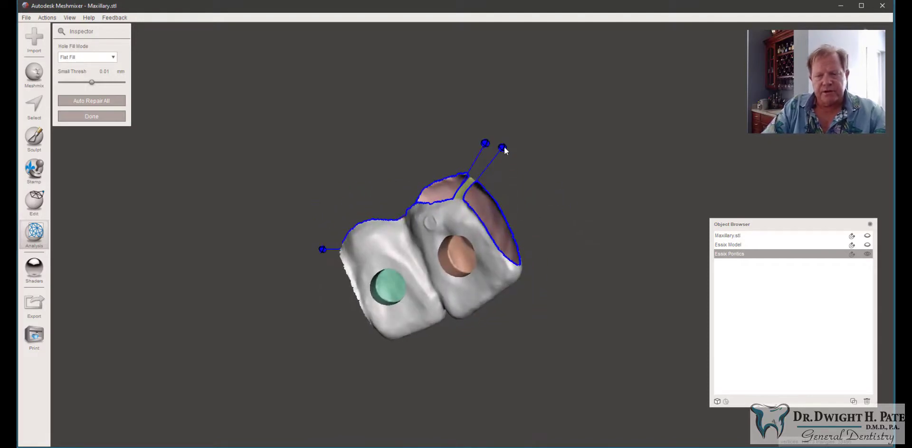
{"action": "left_click", "coordinate": [494, 164]}
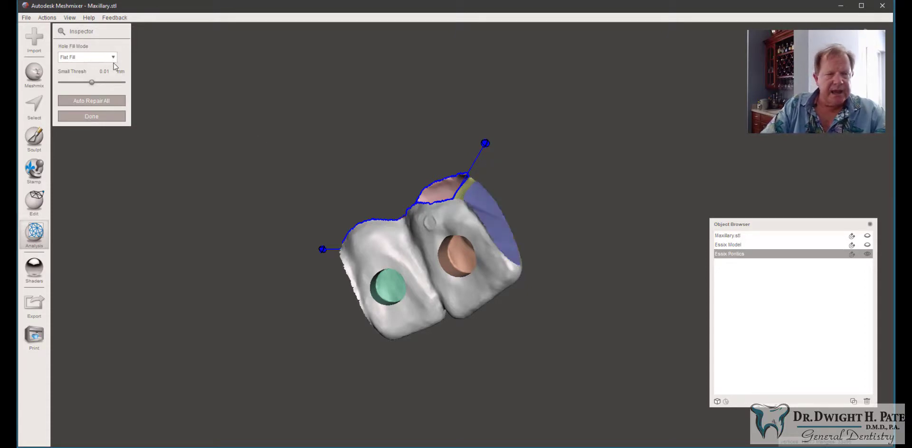
Step: Switch the hole fill mode to Smooth Fill and fill the remaining holes on top of both incisors
{"action": "right_click_drag", "start_coordinate": [290, 168], "coordinate": [389, 222]}
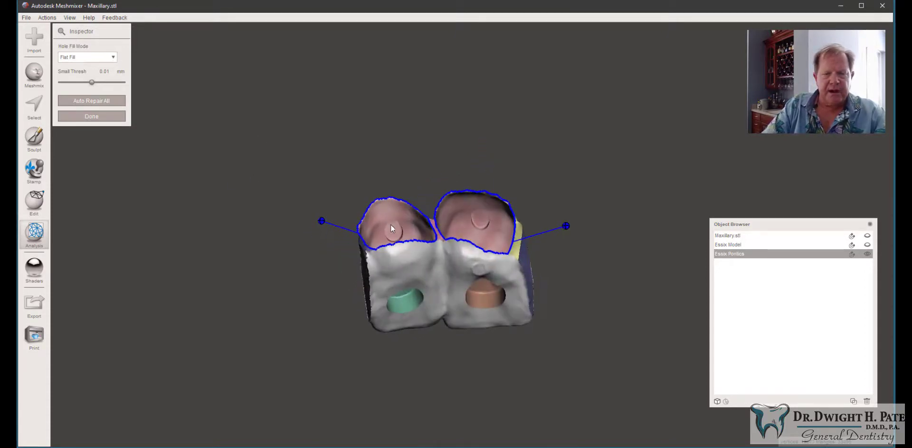
{"action": "left_click", "coordinate": [92, 57]}
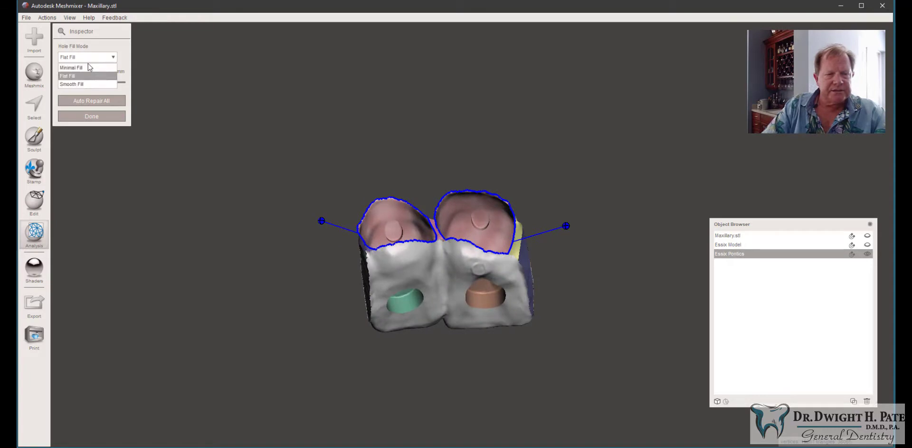
{"action": "left_click", "coordinate": [87, 84]}
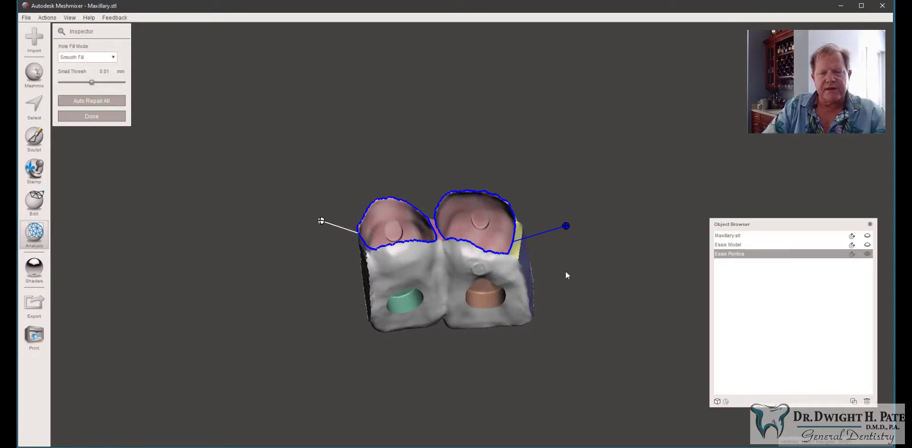
{"action": "left_click", "coordinate": [566, 226]}
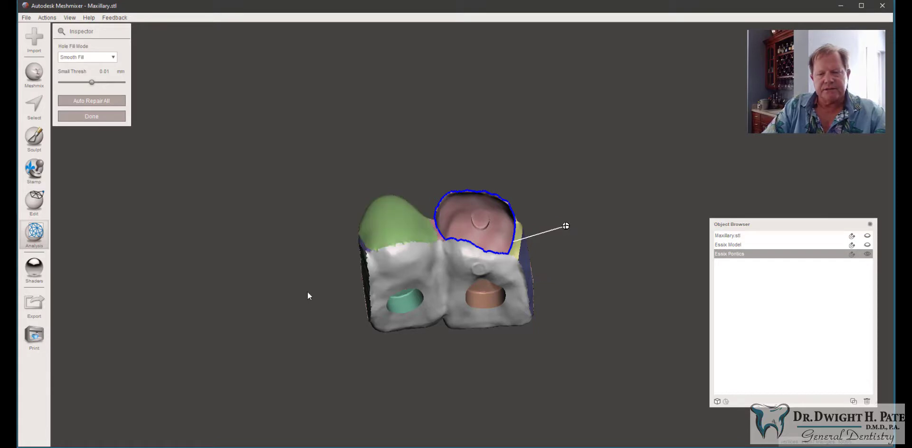
{"action": "right_click_drag", "start_coordinate": [307, 292], "coordinate": [230, 289]}
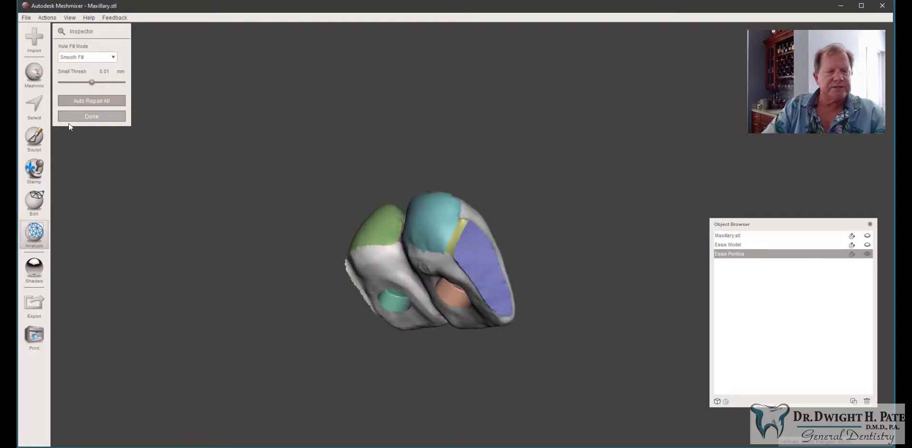
Step: Open Sculpt with the RobustSmooth brush, setting strength to 39 and size to 20
{"action": "left_click", "coordinate": [34, 137]}
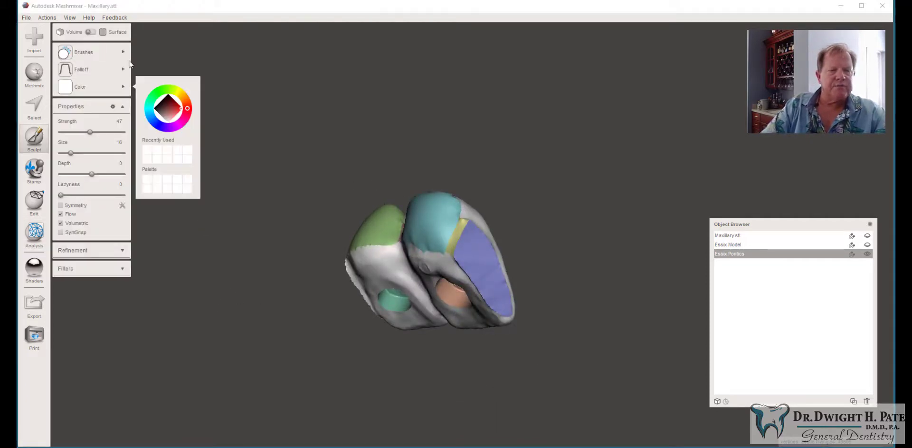
{"action": "mouse_move", "coordinate": [90, 52]}
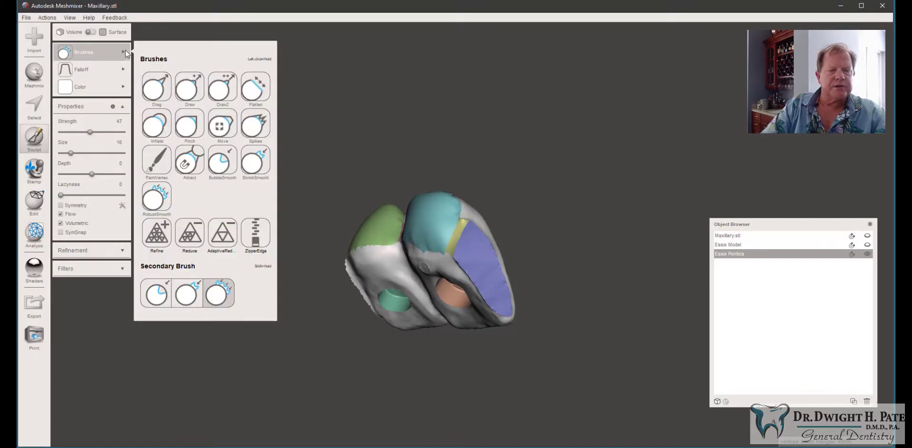
{"action": "left_click", "coordinate": [160, 196]}
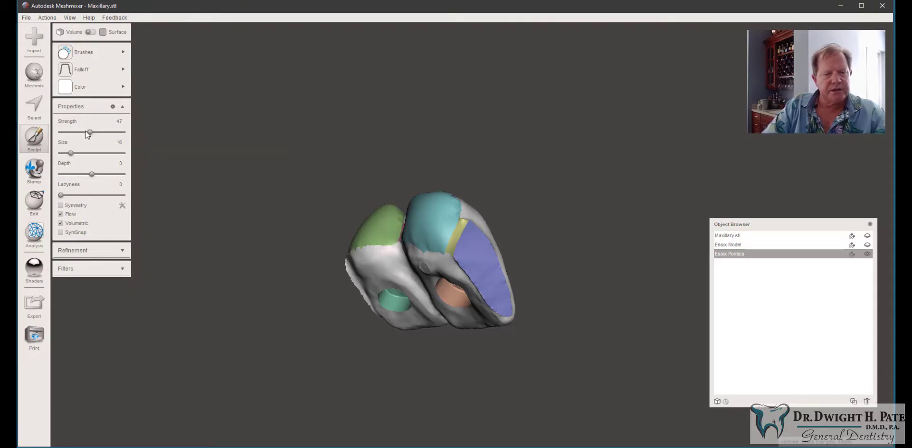
{"action": "left_click_drag", "start_coordinate": [89, 133], "coordinate": [84, 133]}
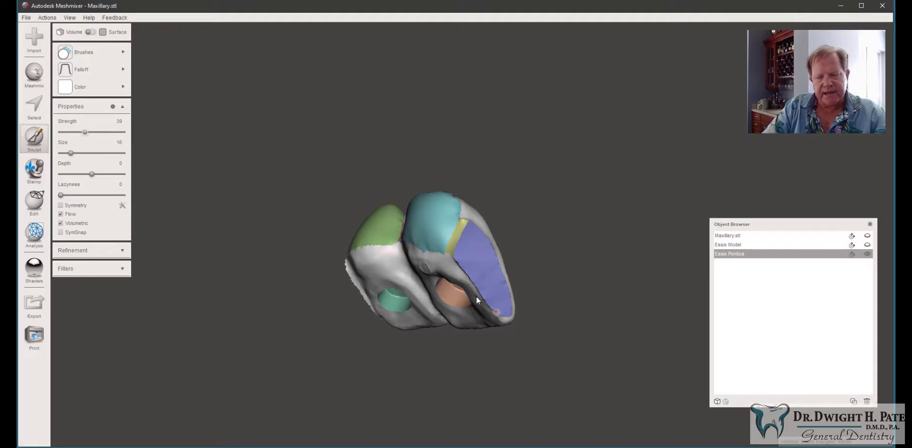
{"action": "left_click_drag", "start_coordinate": [71, 153], "coordinate": [77, 153]}
{"action": "scroll", "coordinate": [496, 309], "scroll_direction": "up", "scroll_amount": 5}
{"action": "scroll", "coordinate": [496, 304], "scroll_direction": "up", "scroll_amount": 1}
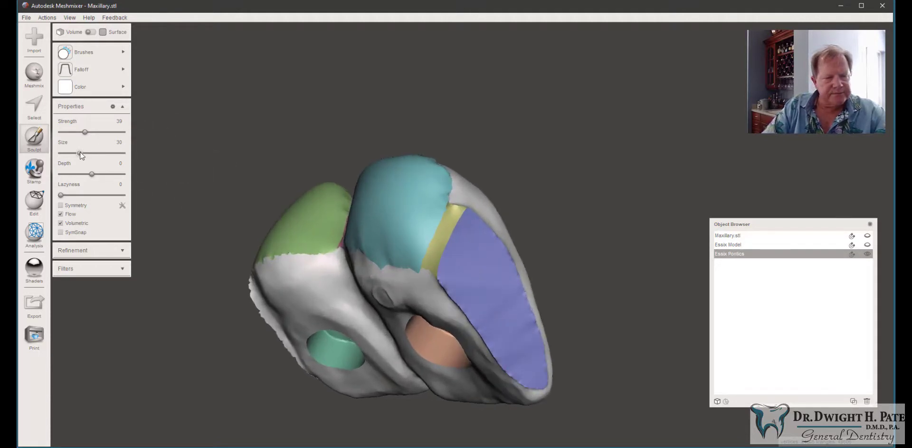
{"action": "left_click_drag", "start_coordinate": [80, 153], "coordinate": [74, 153]}
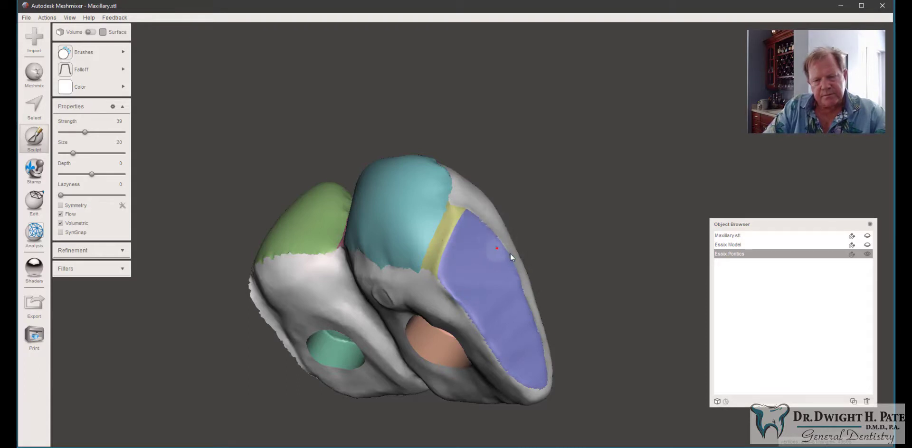
Step: Smooth the surfaces of the pontics model with the brush, working around it from several angles
{"action": "right_click_drag", "start_coordinate": [516, 211], "coordinate": [367, 207]}
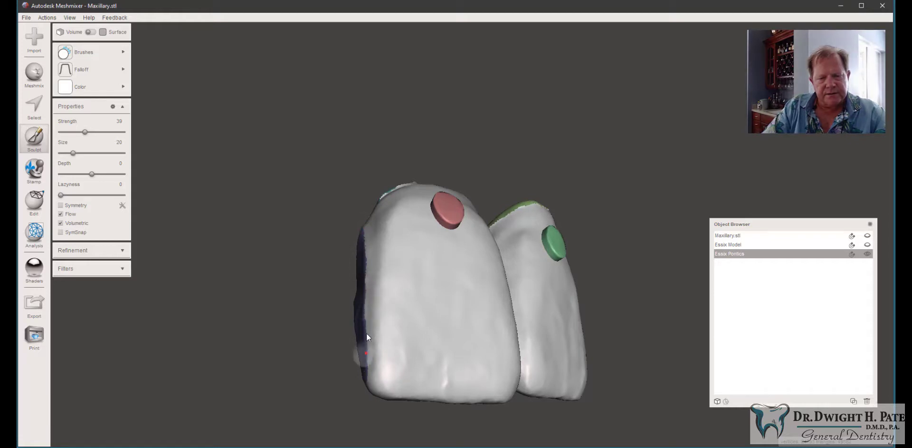
{"action": "right_click_drag", "start_coordinate": [367, 336], "coordinate": [552, 232]}
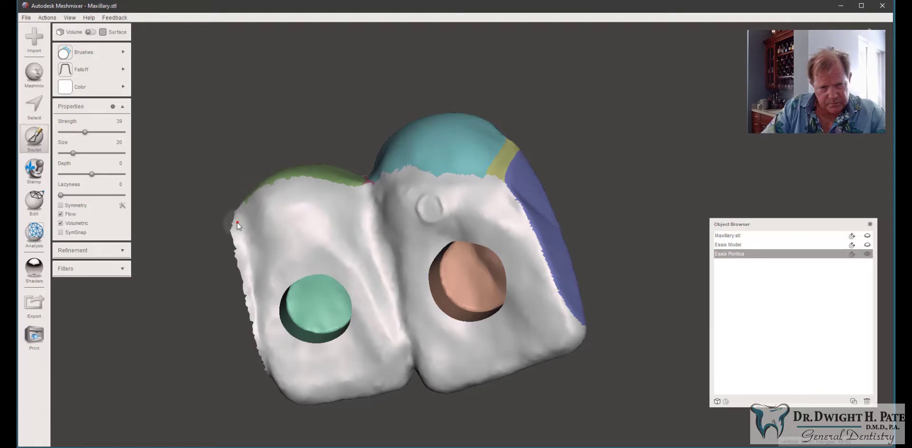
{"action": "right_click_drag", "start_coordinate": [267, 191], "coordinate": [424, 152]}
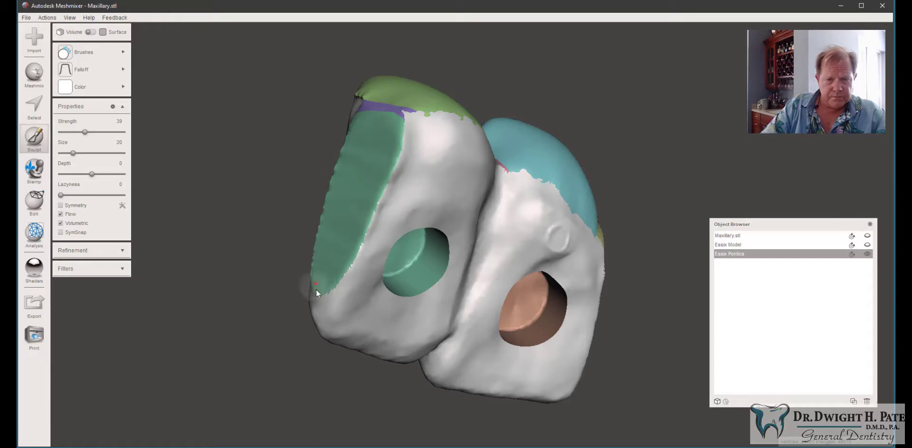
{"action": "right_click_drag", "start_coordinate": [329, 284], "coordinate": [411, 322]}
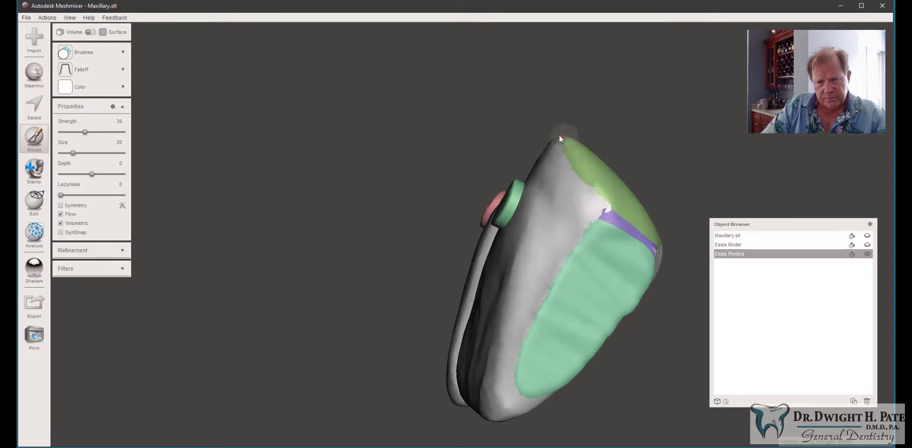
{"action": "right_click_drag", "start_coordinate": [559, 137], "coordinate": [561, 381]}
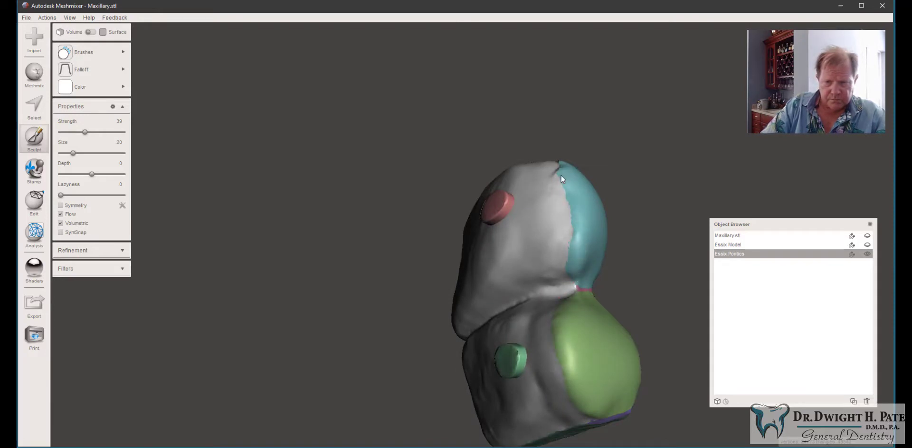
{"action": "right_click_drag", "start_coordinate": [560, 169], "coordinate": [568, 197]}
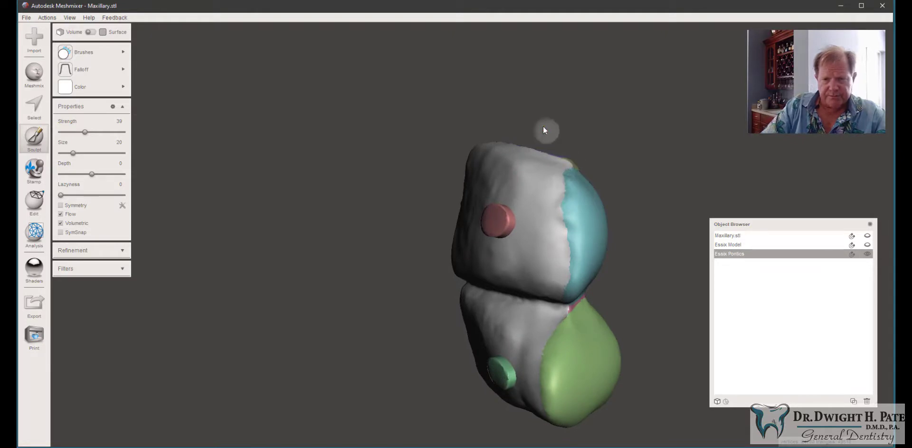
{"action": "right_click_drag", "start_coordinate": [546, 130], "coordinate": [80, 74]}
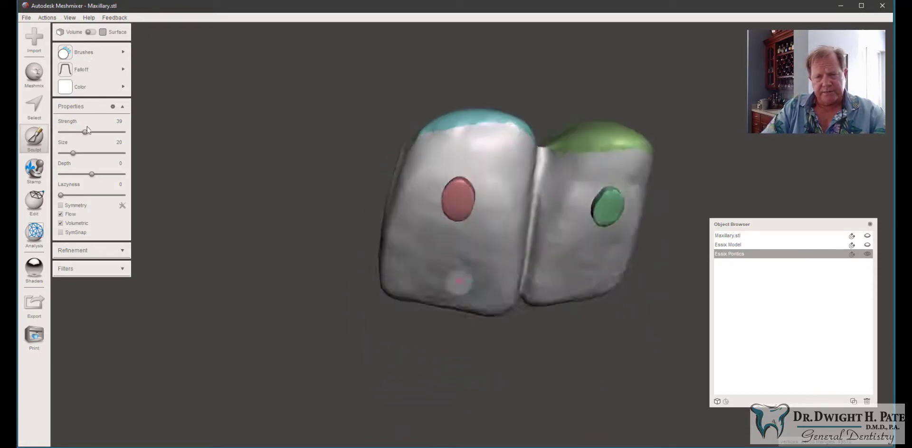
Step: Export the pontics model as an STL binary file named Essix Pontics
{"action": "left_click", "coordinate": [66, 87]}
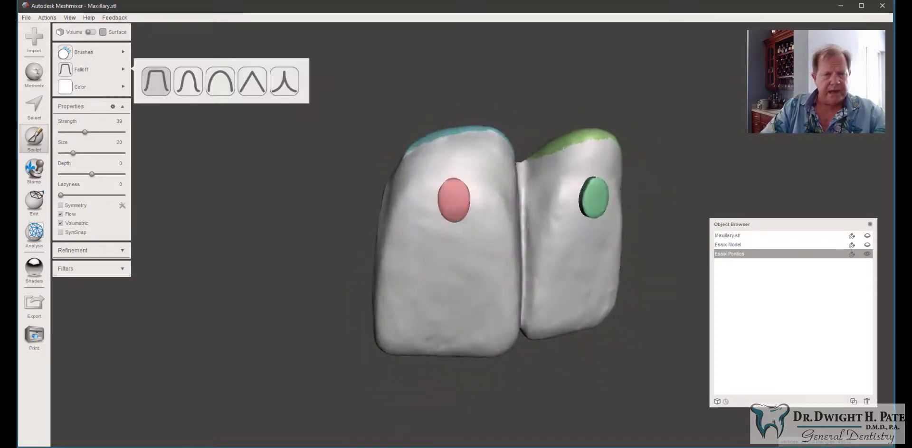
{"action": "left_click", "coordinate": [25, 17]}
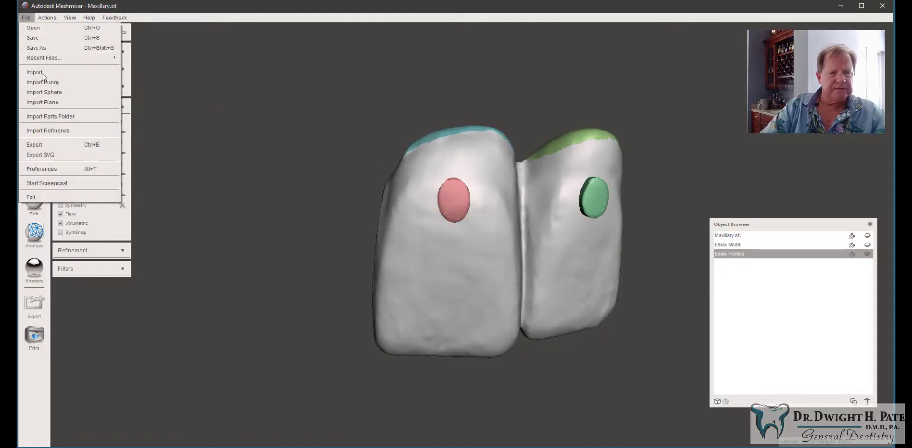
{"action": "left_click", "coordinate": [49, 145]}
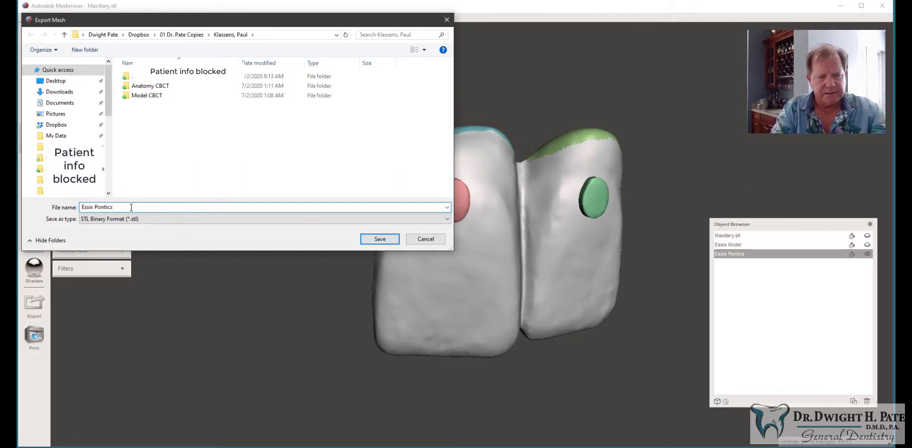
{"action": "key", "text": "Return"}
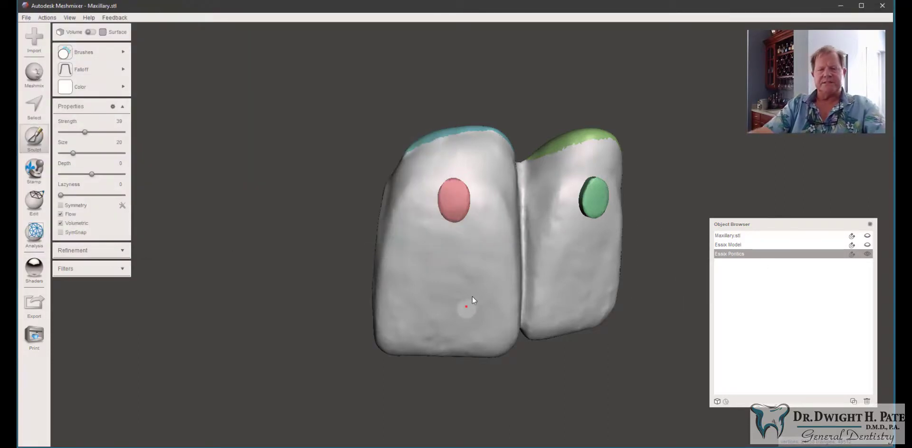
Step: Run the Inspector on the pontics model and examine it from different angles for remaining defects
{"action": "left_click", "coordinate": [33, 233]}
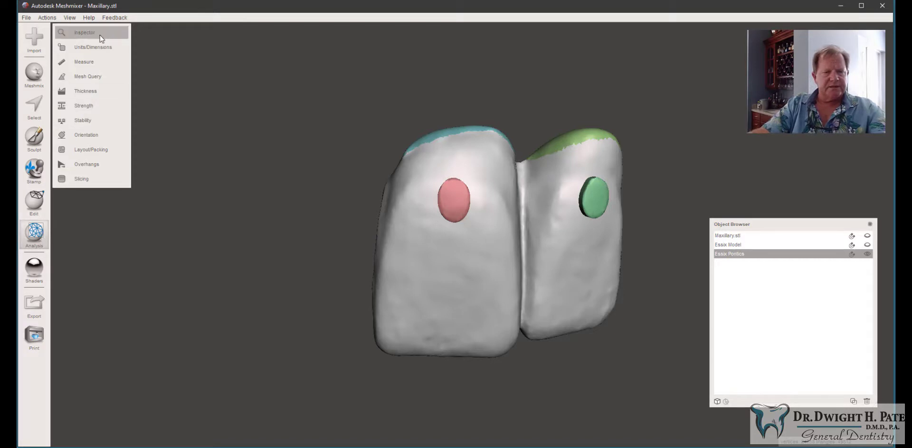
{"action": "left_click", "coordinate": [86, 33]}
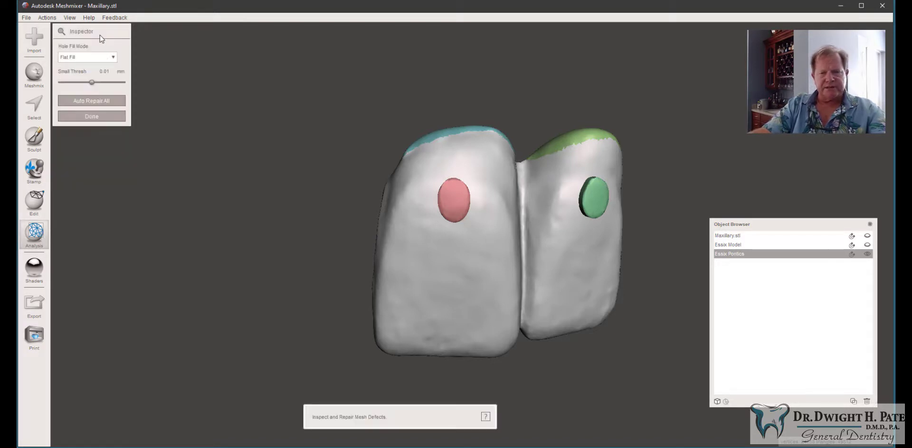
{"action": "right_click_drag", "start_coordinate": [393, 133], "coordinate": [75, 108]}
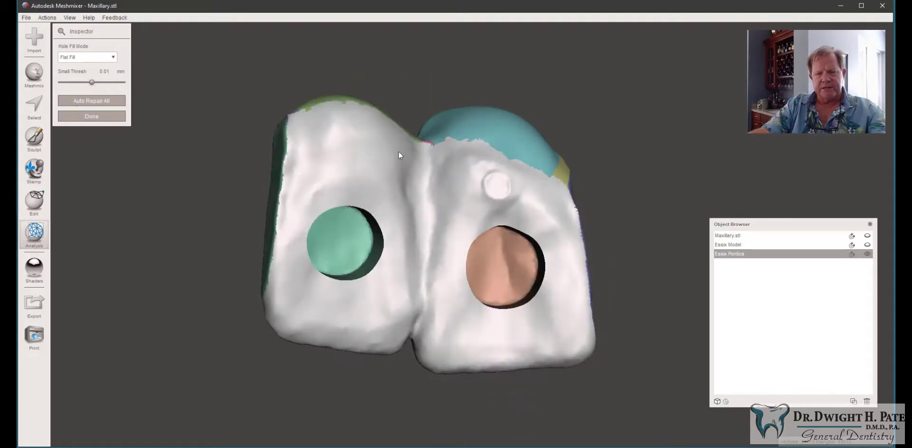
{"action": "right_click_drag", "start_coordinate": [486, 144], "coordinate": [466, 144]}
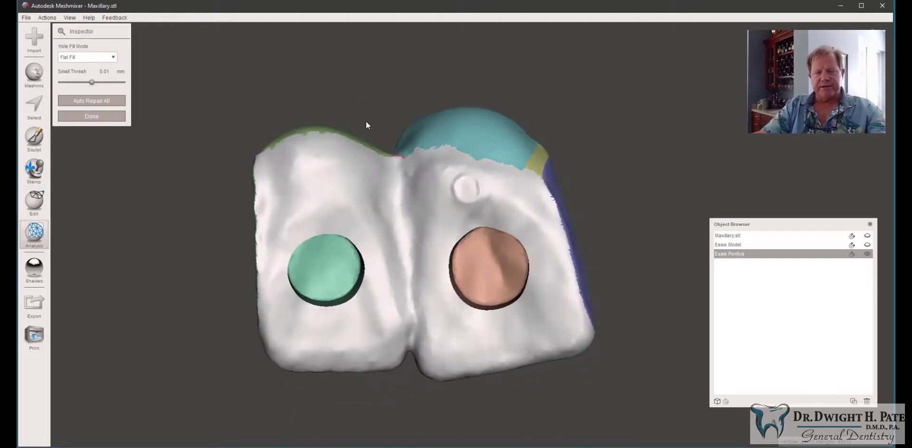
{"action": "left_click", "coordinate": [92, 117]}
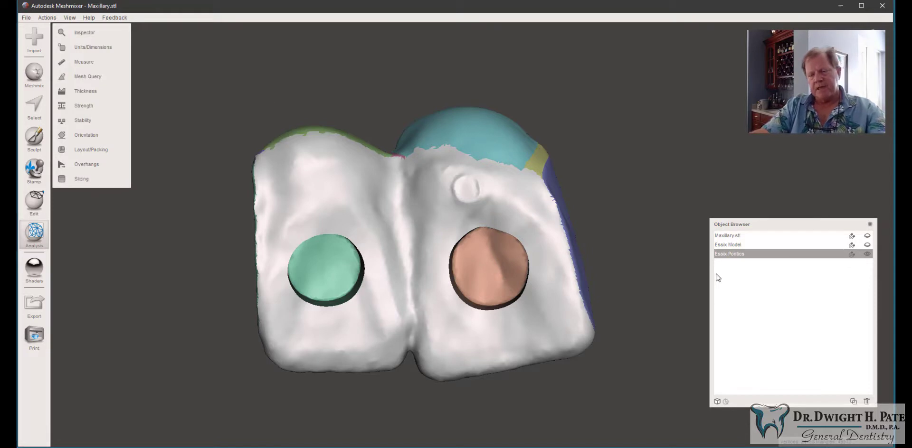
Step: Select the Essix Model object and toggle the visibility of the pontics model
{"action": "left_click", "coordinate": [745, 245], "text": "shift"}
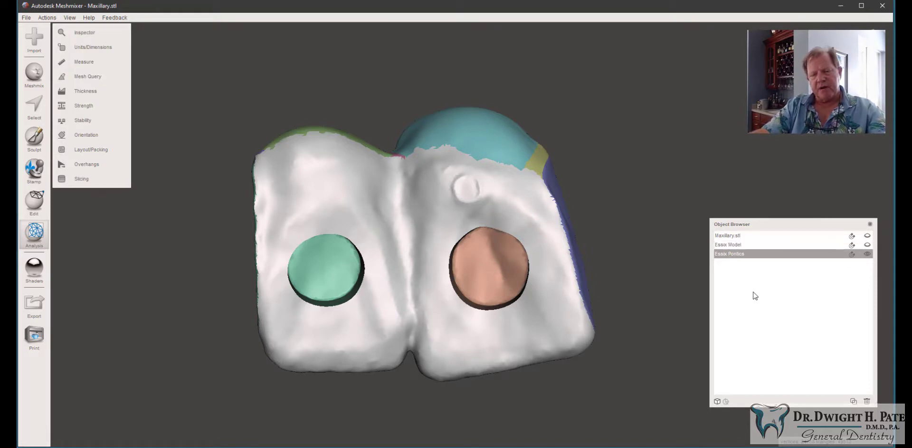
{"action": "left_click", "coordinate": [737, 245]}
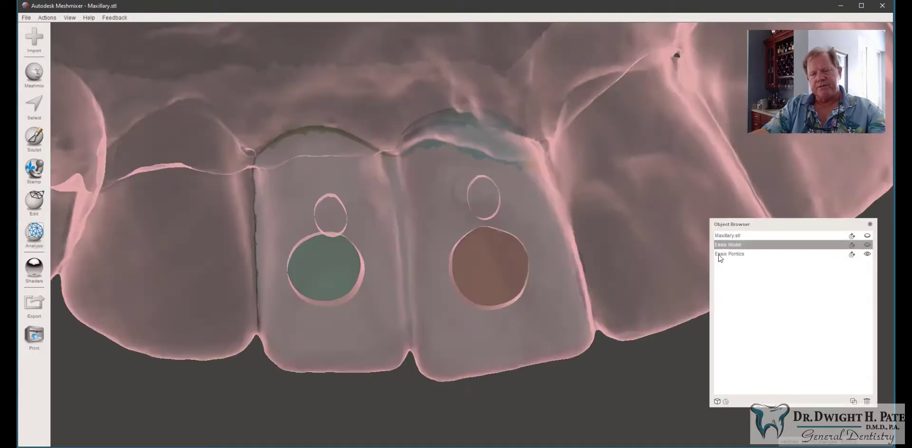
{"action": "left_click", "coordinate": [867, 254]}
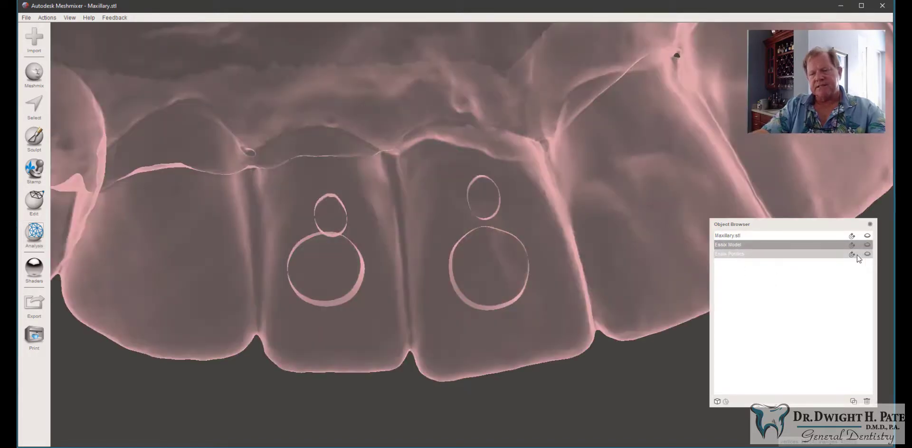
{"action": "left_click", "coordinate": [867, 245]}
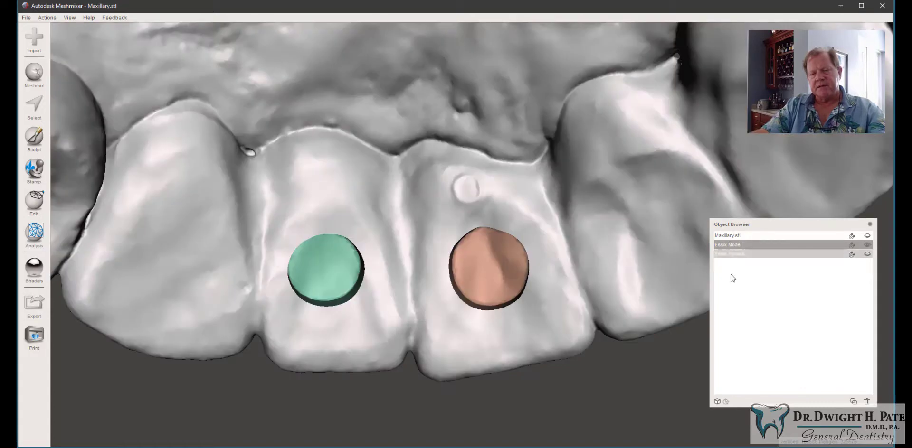
Step: Select the Essix Model's upper open border with a size 0 selection brush and expand the selection by one ring
{"action": "scroll", "coordinate": [589, 216], "scroll_direction": "down", "scroll_amount": 5}
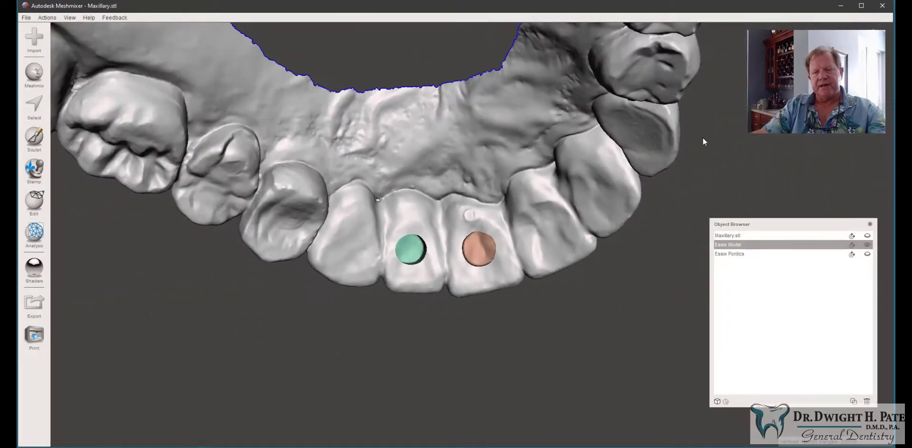
{"action": "scroll", "coordinate": [618, 158], "scroll_direction": "down", "scroll_amount": 4}
{"action": "right_click_drag", "start_coordinate": [637, 139], "coordinate": [383, 210]}
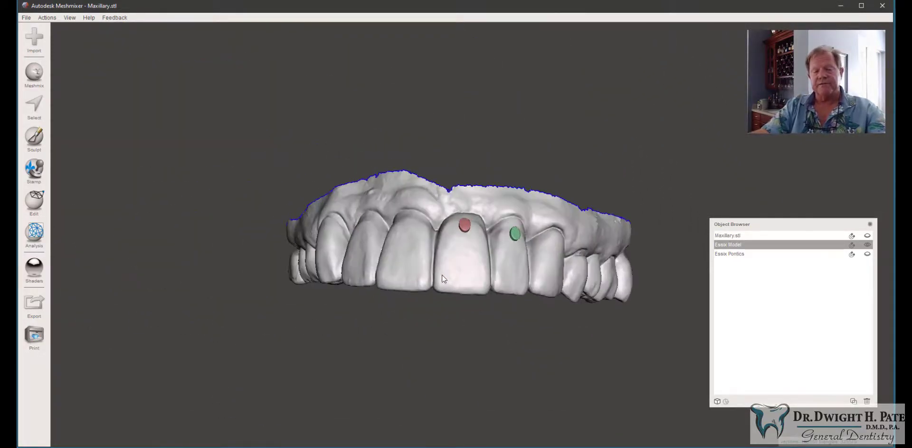
{"action": "right_click_drag", "start_coordinate": [352, 264], "coordinate": [361, 300]}
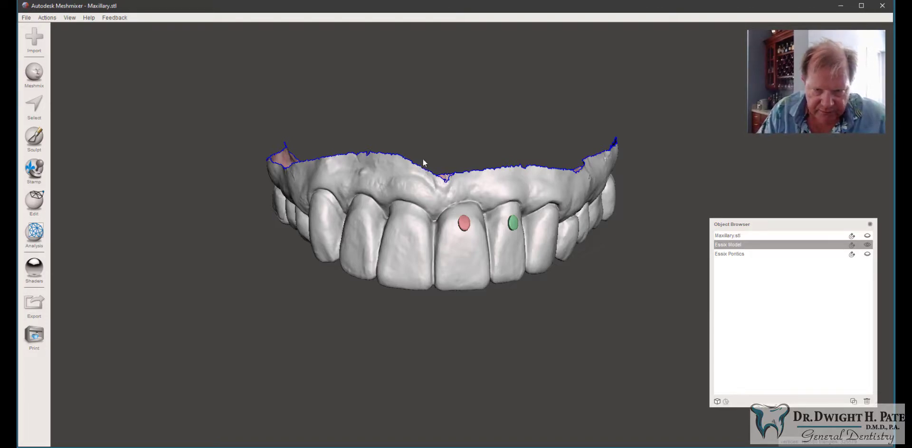
{"action": "right_click_drag", "start_coordinate": [434, 151], "coordinate": [455, 164]}
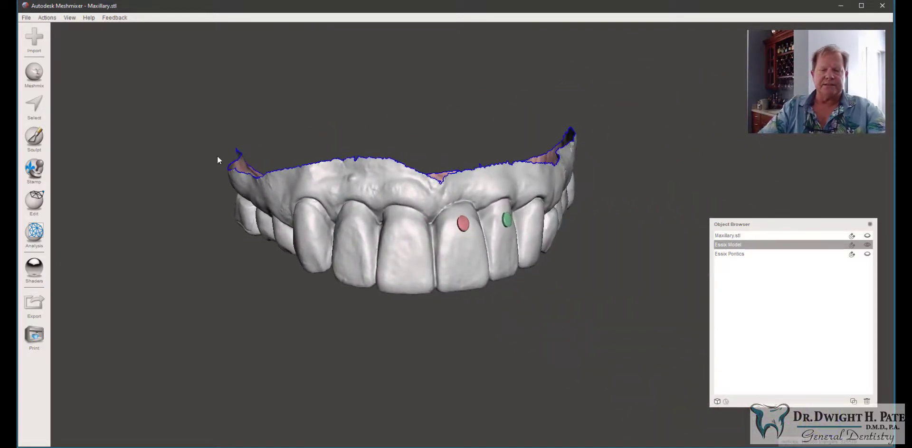
{"action": "left_click", "coordinate": [35, 108]}
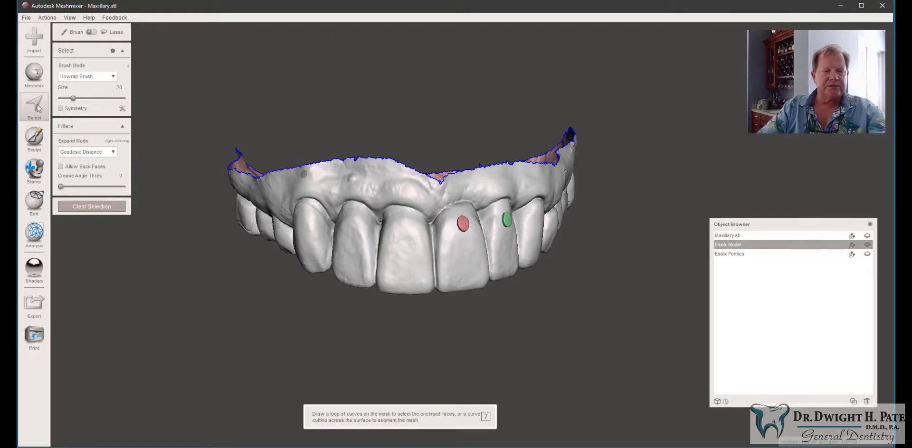
{"action": "left_click_drag", "start_coordinate": [73, 99], "coordinate": [53, 100]}
{"action": "scroll", "coordinate": [377, 161], "scroll_direction": "up", "scroll_amount": 10}
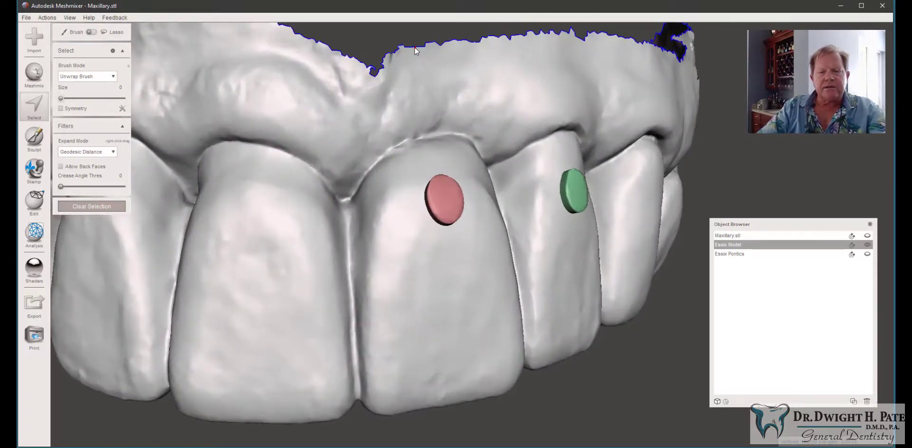
{"action": "left_click", "coordinate": [414, 47]}
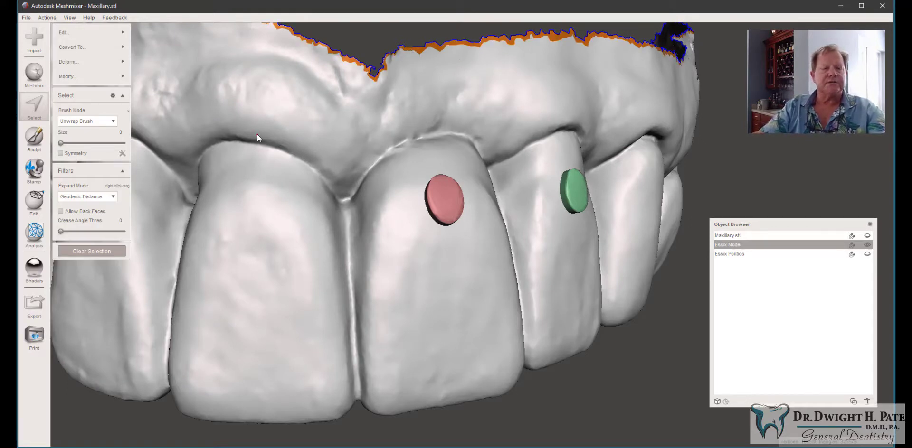
{"action": "mouse_move", "coordinate": [122, 77]}
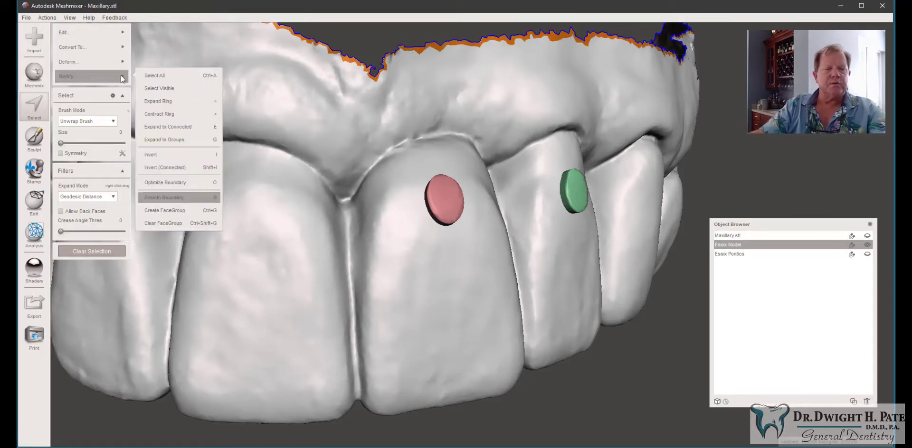
{"action": "left_click", "coordinate": [164, 102]}
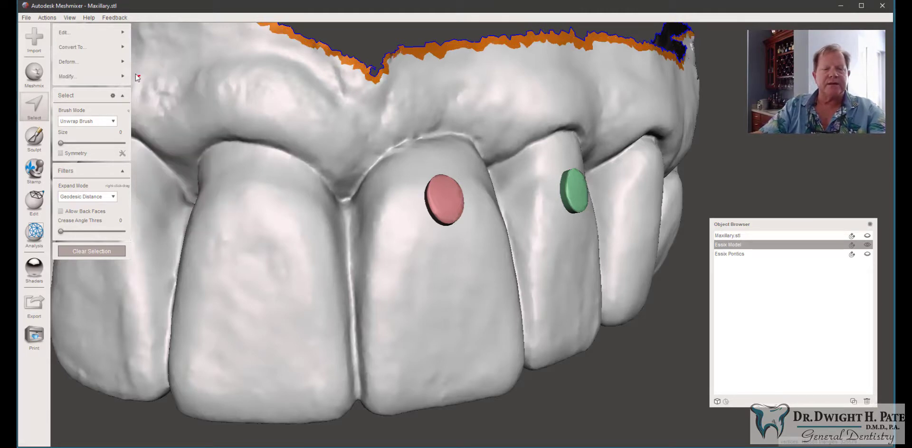
Step: Expand the border selection by one more ring and optimize its boundary
{"action": "mouse_move", "coordinate": [119, 79]}
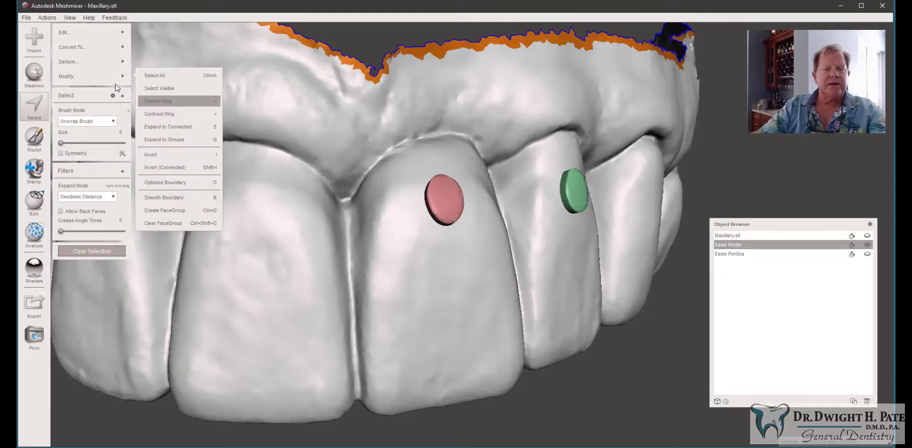
{"action": "left_click", "coordinate": [162, 102]}
{"action": "mouse_move", "coordinate": [125, 80]}
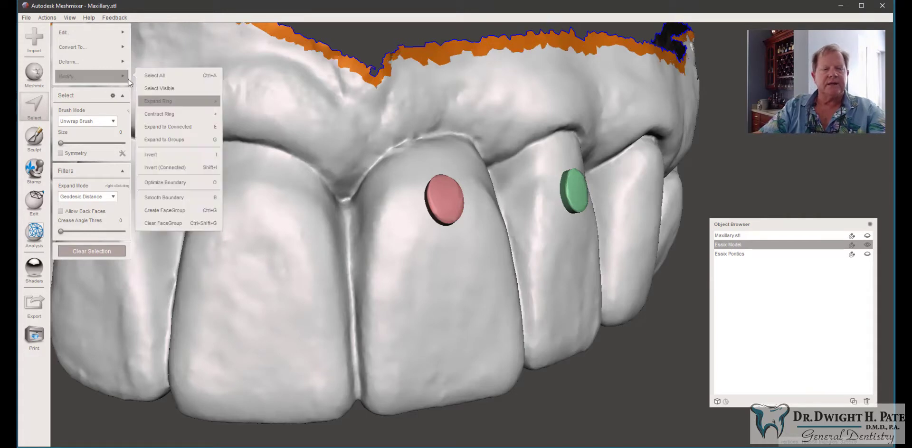
{"action": "left_click", "coordinate": [172, 181]}
Step: Smooth the selection boundary with smoothness 50, preserve shape 50, 30 iterations and 2 border rings
{"action": "mouse_move", "coordinate": [103, 78]}
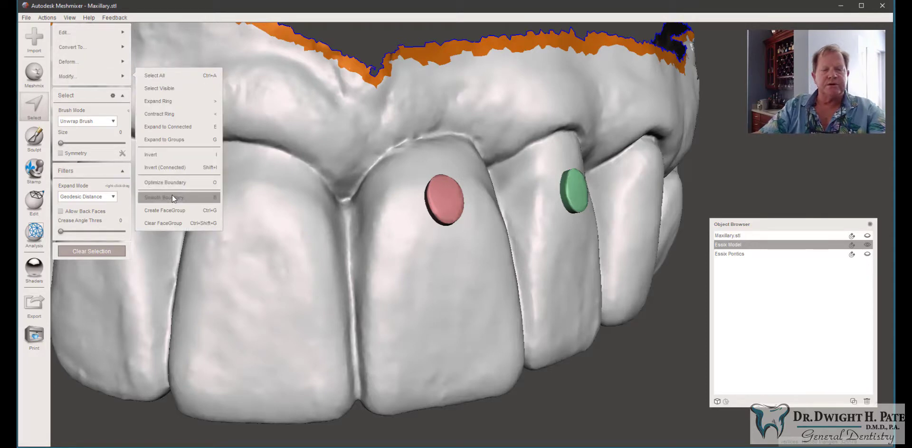
{"action": "key", "text": "b"}
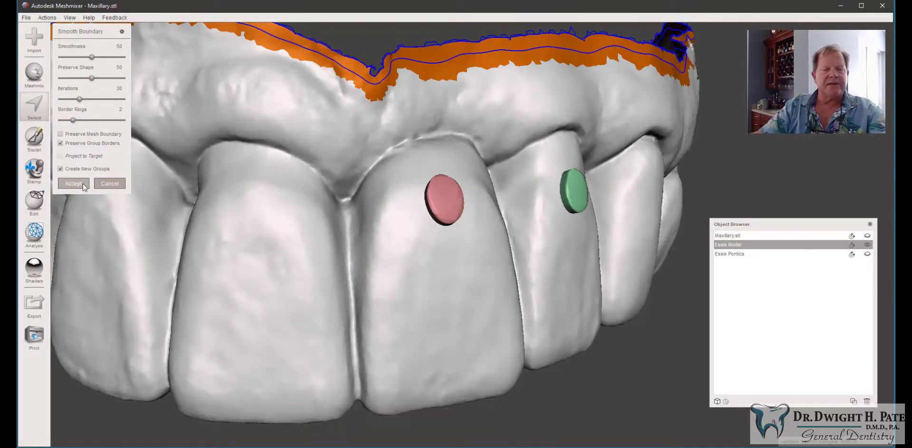
{"action": "left_click", "coordinate": [74, 184]}
Step: Pull the selected border faces upward with Face Transform to extend the Essix model's wall, and accept
{"action": "scroll", "coordinate": [312, 95], "scroll_direction": "down", "scroll_amount": 5}
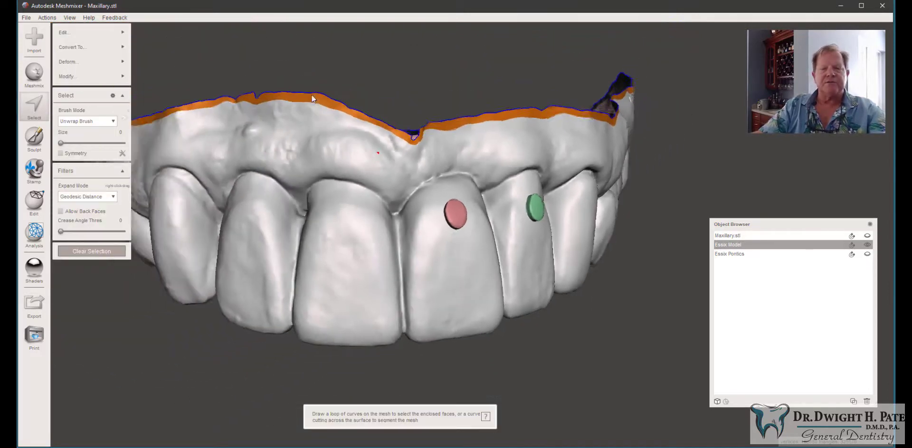
{"action": "right_click_drag", "start_coordinate": [312, 95], "coordinate": [338, 198]}
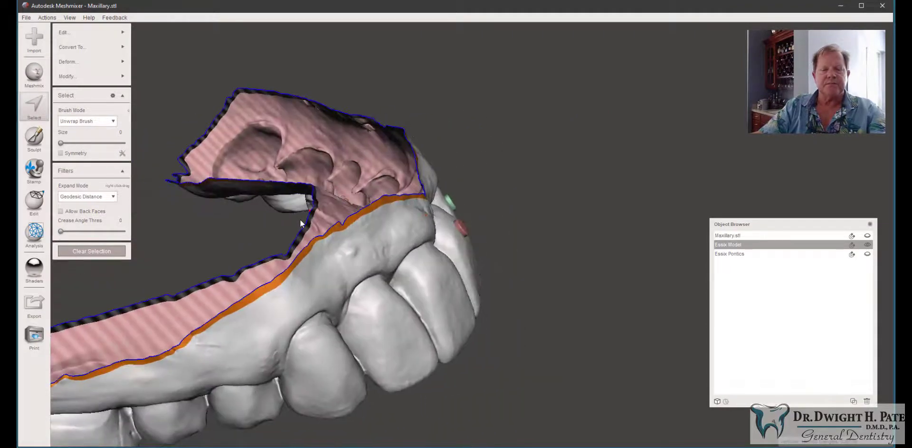
{"action": "scroll", "coordinate": [402, 192], "scroll_direction": "up", "scroll_amount": 3}
{"action": "right_click_drag", "start_coordinate": [402, 196], "coordinate": [409, 167]}
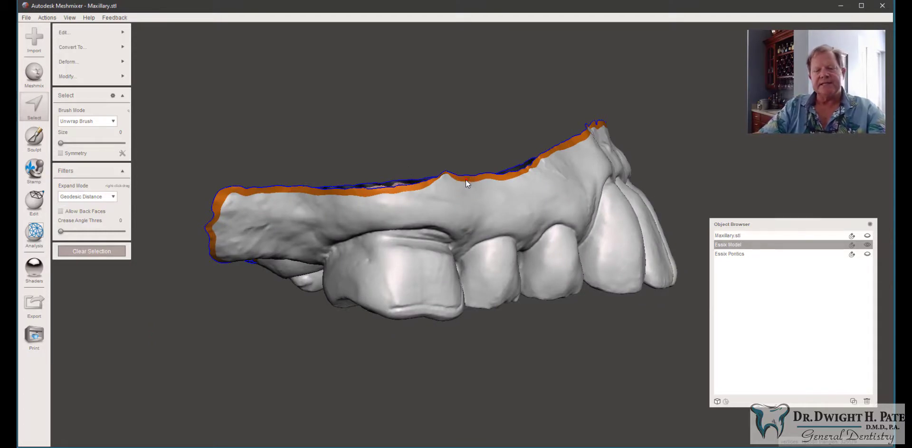
{"action": "key", "text": "t"}
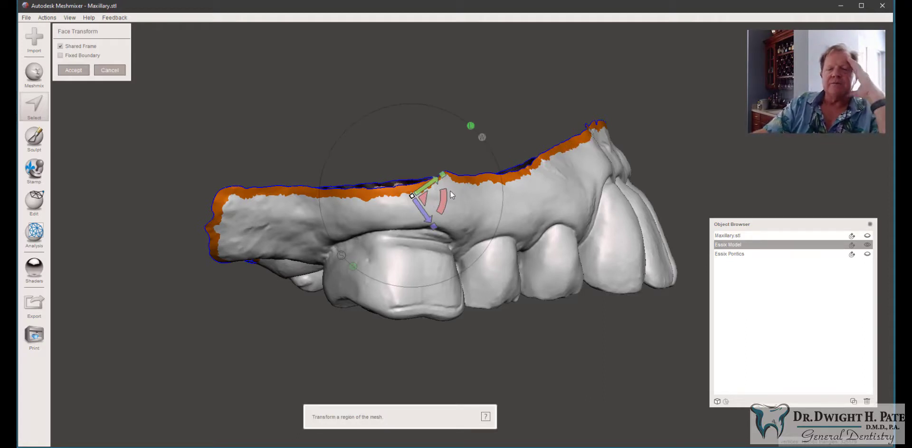
{"action": "left_click_drag", "start_coordinate": [423, 197], "coordinate": [392, 79]}
{"action": "right_click_drag", "start_coordinate": [631, 147], "coordinate": [475, 175]}
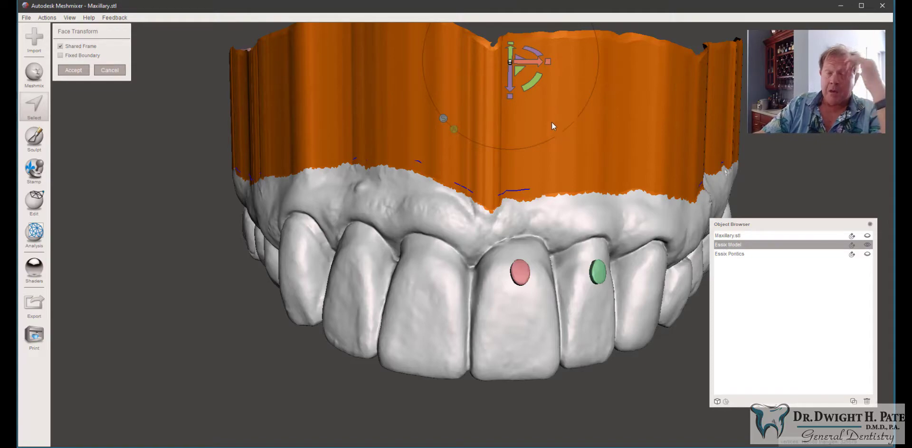
{"action": "right_click_drag", "start_coordinate": [552, 122], "coordinate": [258, 60]}
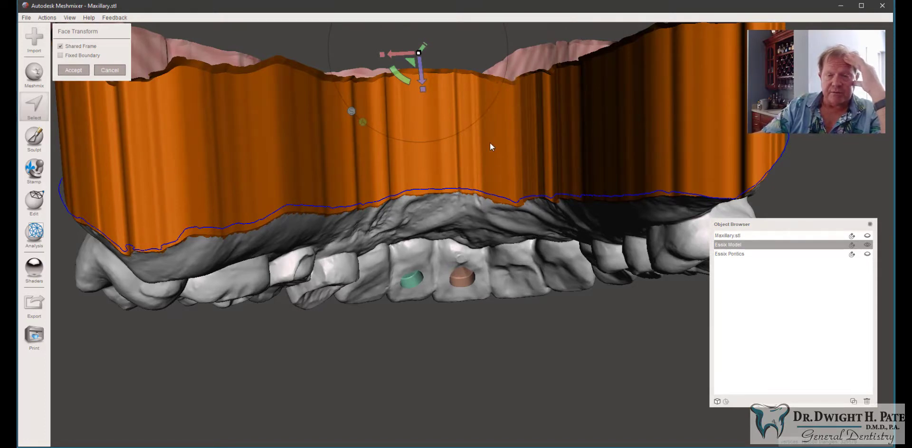
{"action": "scroll", "coordinate": [480, 172], "scroll_direction": "down", "scroll_amount": 5}
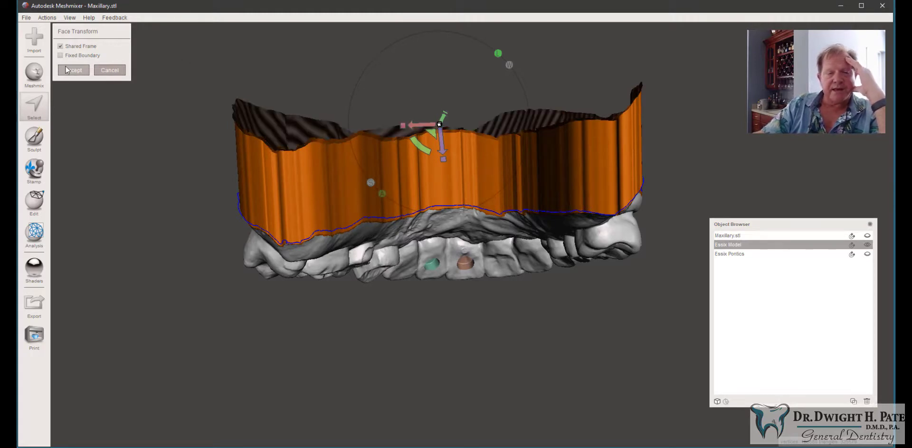
{"action": "right_click_drag", "start_coordinate": [82, 128], "coordinate": [253, 194]}
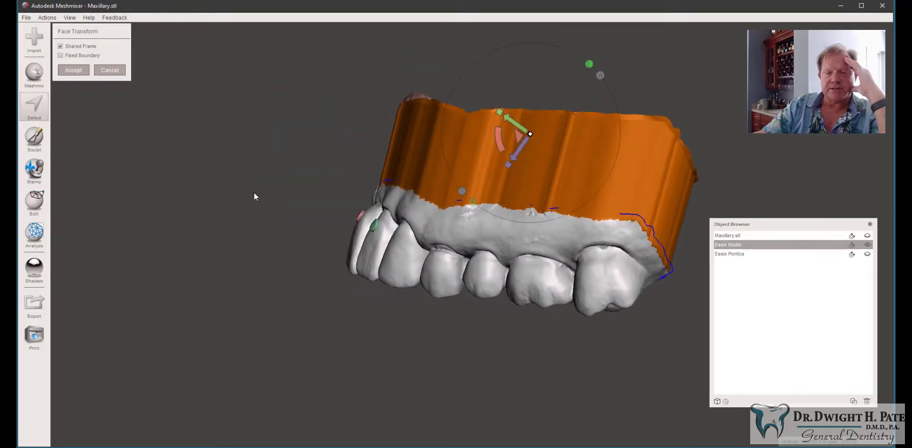
{"action": "mouse_move", "coordinate": [518, 137]}
{"action": "left_mouse_down"}
{"action": "mouse_move", "coordinate": [575, 161]}
{"action": "mouse_move", "coordinate": [521, 139]}
{"action": "left_mouse_up"}
{"action": "right_click_drag", "start_coordinate": [619, 228], "coordinate": [463, 196]}
{"action": "left_click", "coordinate": [77, 74]}
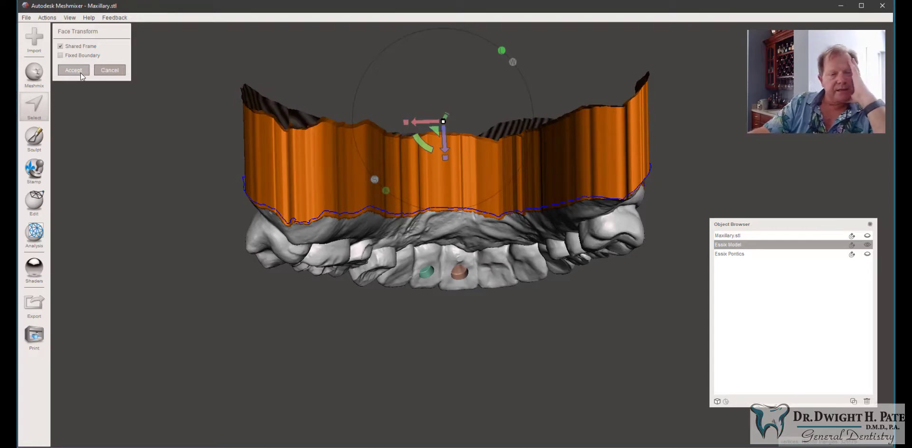
{"action": "left_click", "coordinate": [79, 71]}
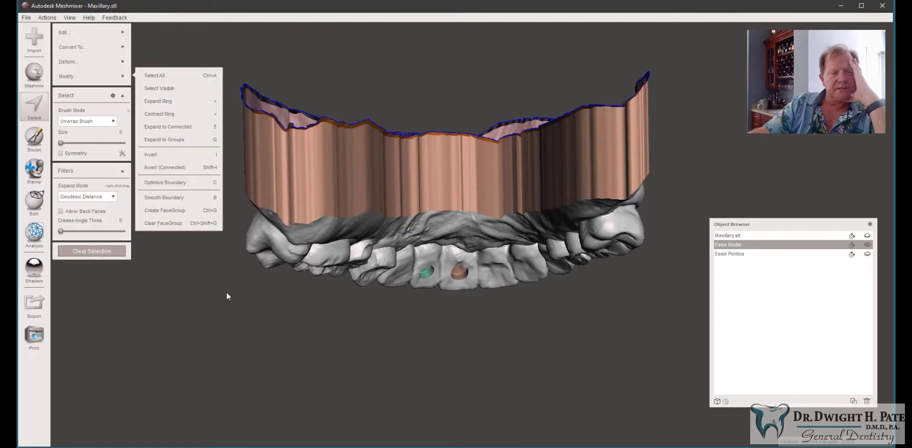
Step: Clear the selection and plane-cut the top off the extended wall with a tilted cutting plane
{"action": "left_click", "coordinate": [105, 253]}
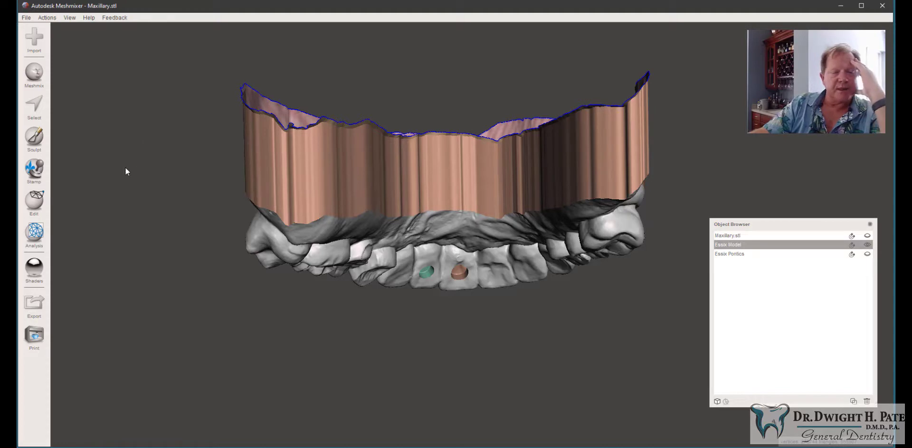
{"action": "left_click", "coordinate": [36, 201]}
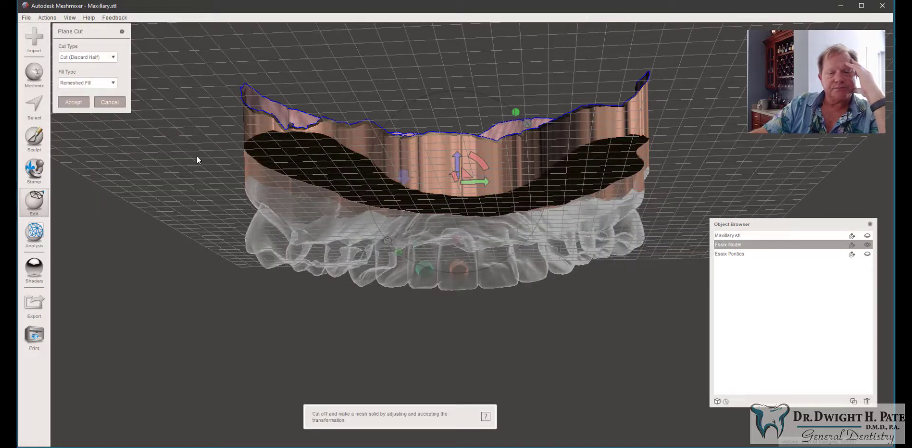
{"action": "left_click_drag", "start_coordinate": [195, 157], "coordinate": [732, 134]}
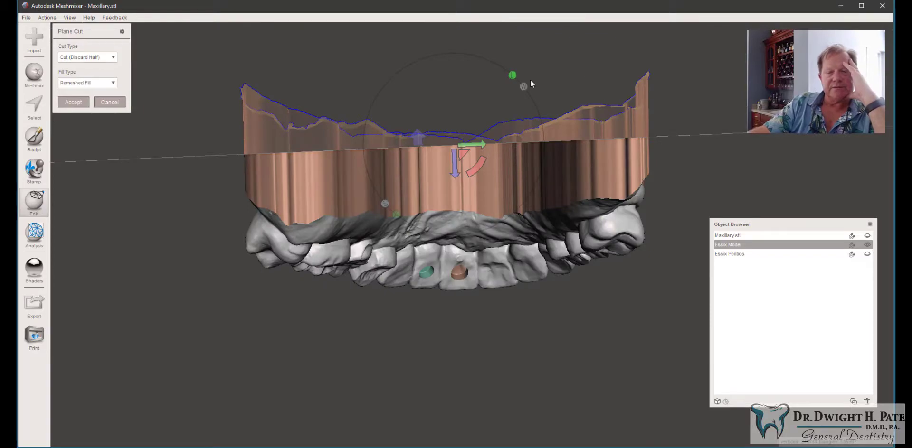
{"action": "right_click_drag", "start_coordinate": [472, 65], "coordinate": [628, 101]}
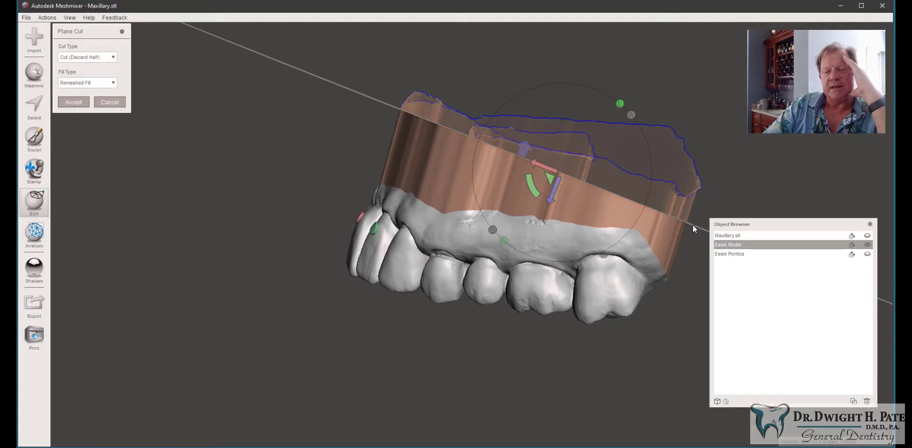
{"action": "mouse_move", "coordinate": [692, 225]}
{"action": "left_mouse_down"}
{"action": "mouse_move", "coordinate": [580, 180]}
{"action": "mouse_move", "coordinate": [390, 155]}
{"action": "mouse_move", "coordinate": [339, 111]}
{"action": "mouse_move", "coordinate": [316, 106]}
{"action": "left_mouse_up"}
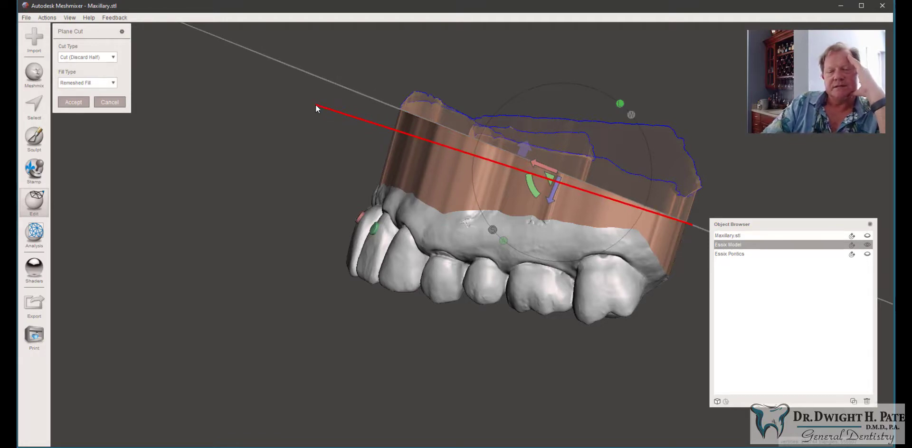
{"action": "left_click_drag", "start_coordinate": [315, 105], "coordinate": [316, 105]}
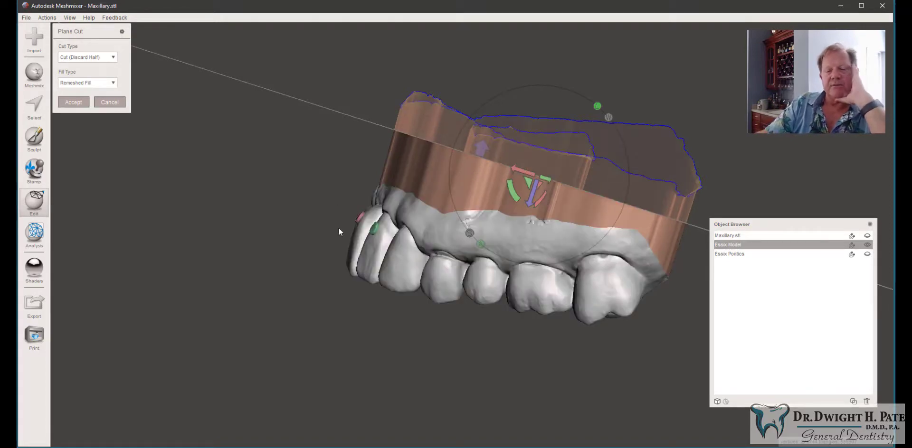
{"action": "right_click_drag", "start_coordinate": [308, 180], "coordinate": [583, 154]}
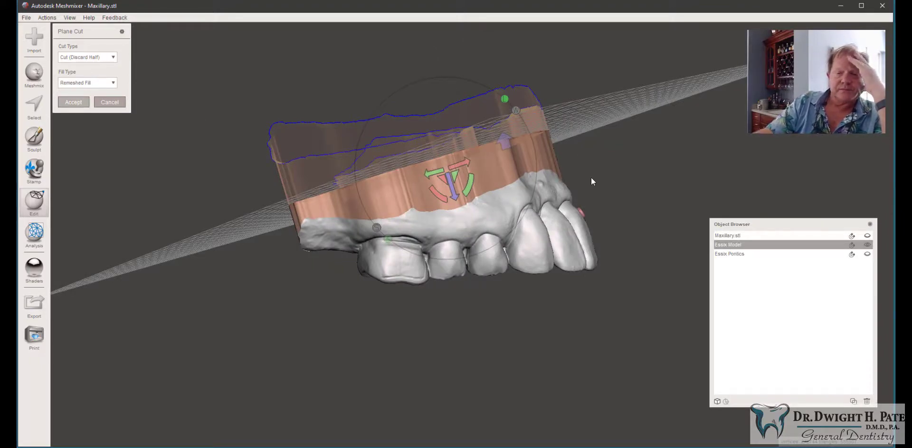
{"action": "key", "text": "Return"}
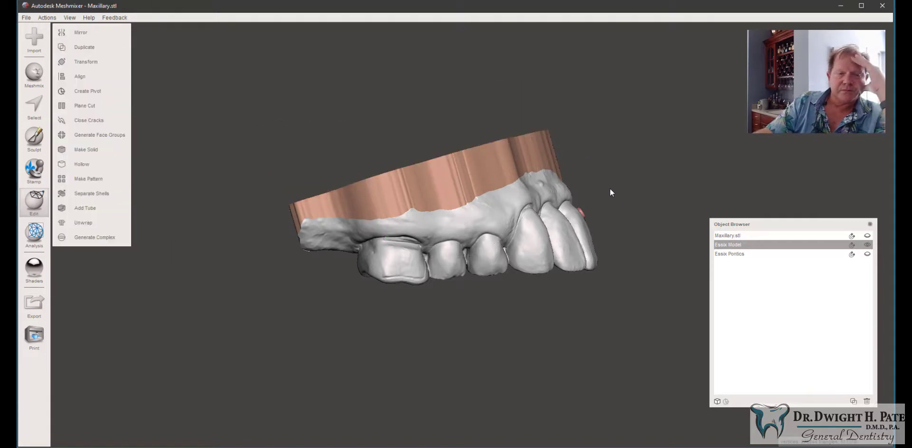
Step: Hollow the Essix model with a 2 mm offset distance
{"action": "right_click_drag", "start_coordinate": [610, 189], "coordinate": [471, 219]}
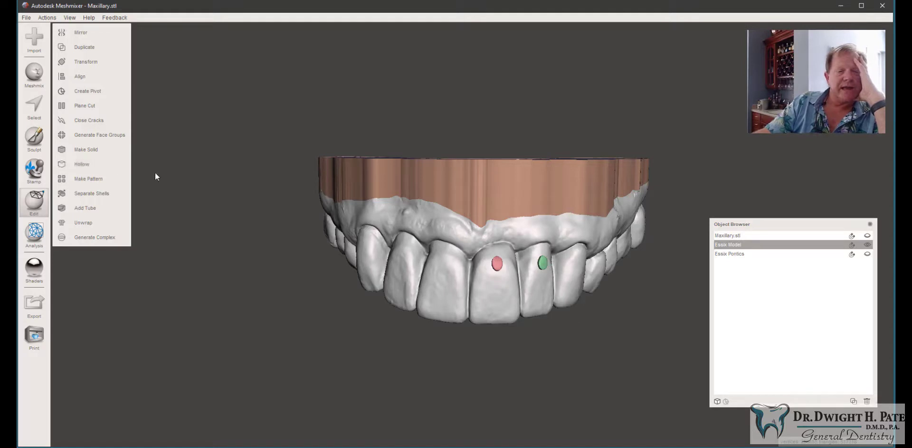
{"action": "left_click", "coordinate": [93, 169]}
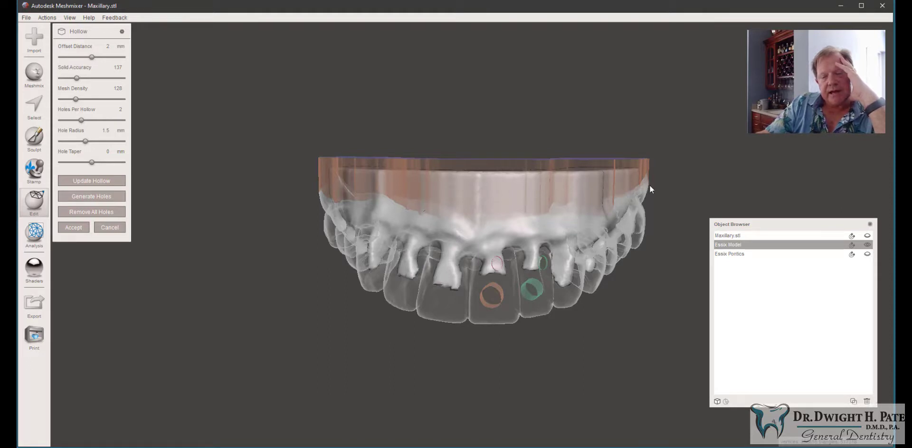
{"action": "left_click", "coordinate": [73, 227]}
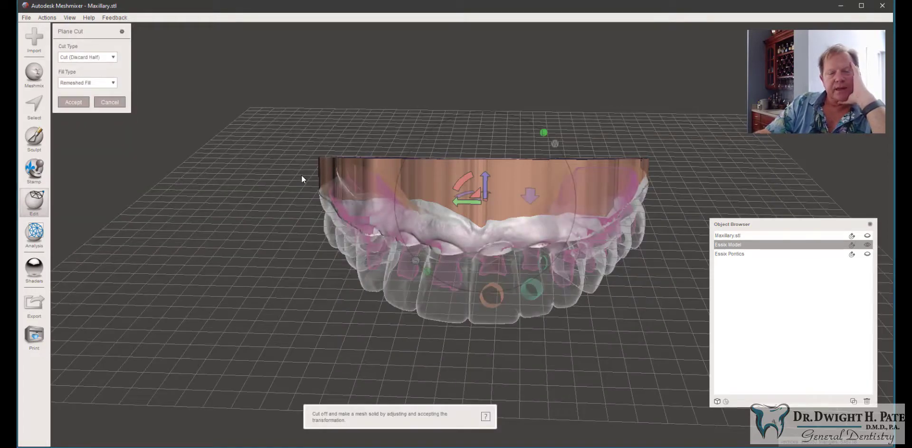
Step: Plane-cut the hollowed model horizontally through the wall to remove its top and open the shell
{"action": "left_click_drag", "start_coordinate": [302, 175], "coordinate": [691, 178]}
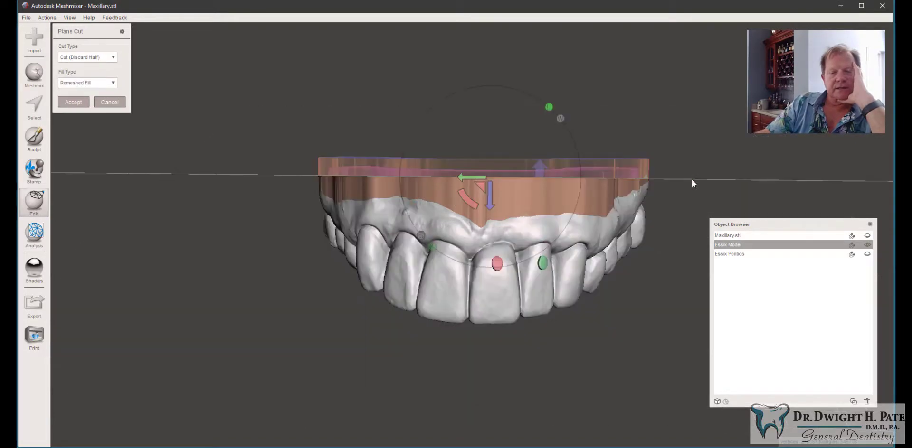
{"action": "mouse_move", "coordinate": [529, 77]}
{"action": "right_mouse_down"}
{"action": "mouse_move", "coordinate": [515, 179]}
{"action": "mouse_move", "coordinate": [518, 70]}
{"action": "mouse_move", "coordinate": [530, 55]}
{"action": "mouse_move", "coordinate": [530, 79]}
{"action": "right_mouse_up"}
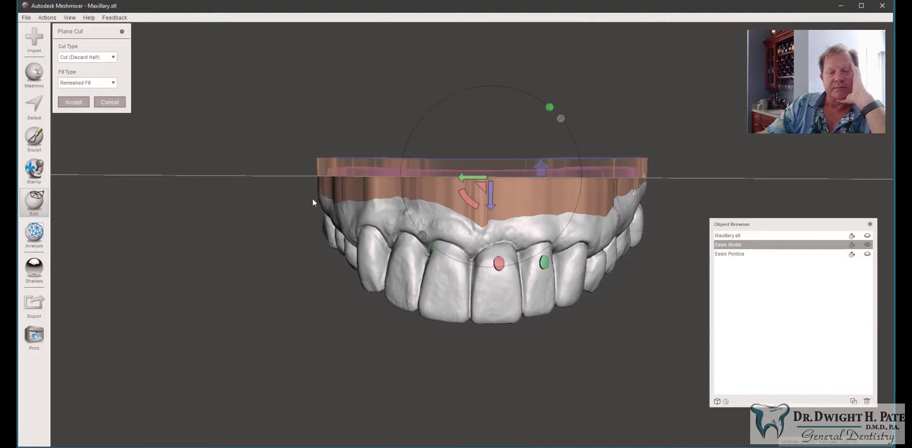
{"action": "mouse_move", "coordinate": [297, 190]}
{"action": "left_mouse_down"}
{"action": "mouse_move", "coordinate": [426, 219]}
{"action": "mouse_move", "coordinate": [692, 192]}
{"action": "left_mouse_up"}
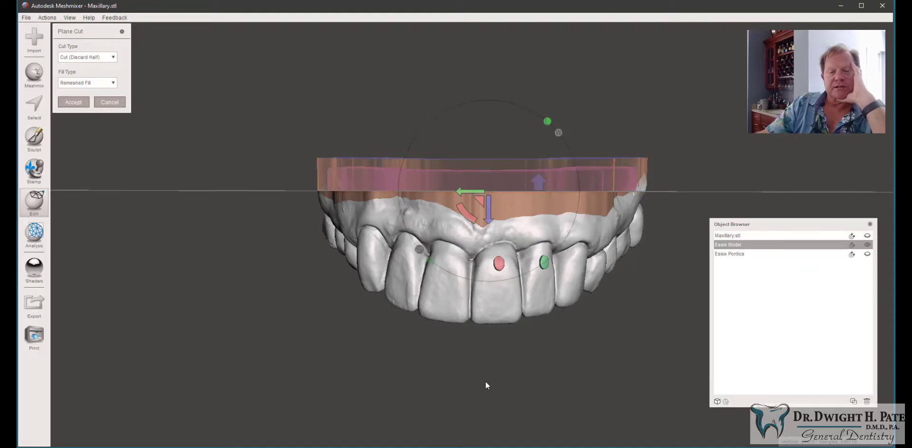
{"action": "mouse_move", "coordinate": [489, 383]}
{"action": "right_mouse_down"}
{"action": "mouse_move", "coordinate": [352, 356]}
{"action": "mouse_move", "coordinate": [472, 368]}
{"action": "mouse_move", "coordinate": [475, 383]}
{"action": "mouse_move", "coordinate": [482, 378]}
{"action": "right_mouse_up"}
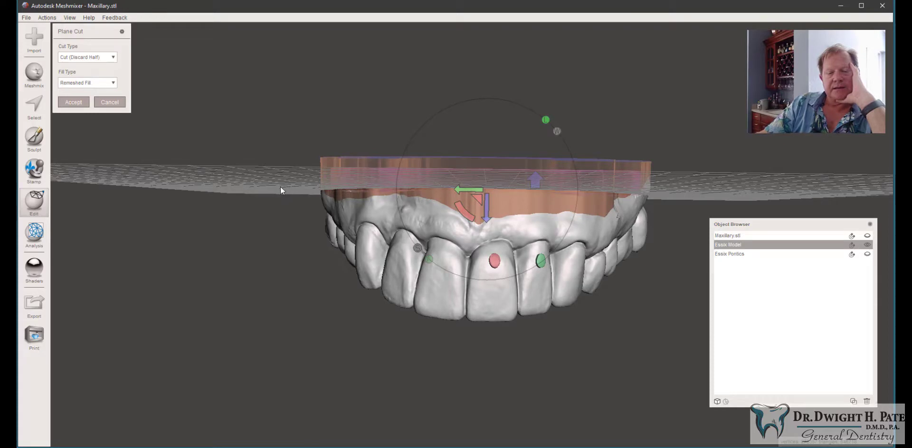
{"action": "left_click_drag", "start_coordinate": [280, 190], "coordinate": [718, 194]}
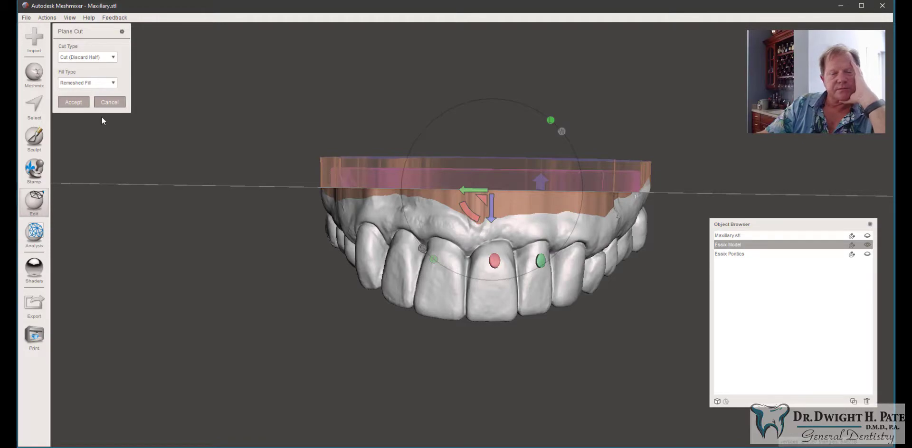
{"action": "right_click_drag", "start_coordinate": [415, 224], "coordinate": [422, 206]}
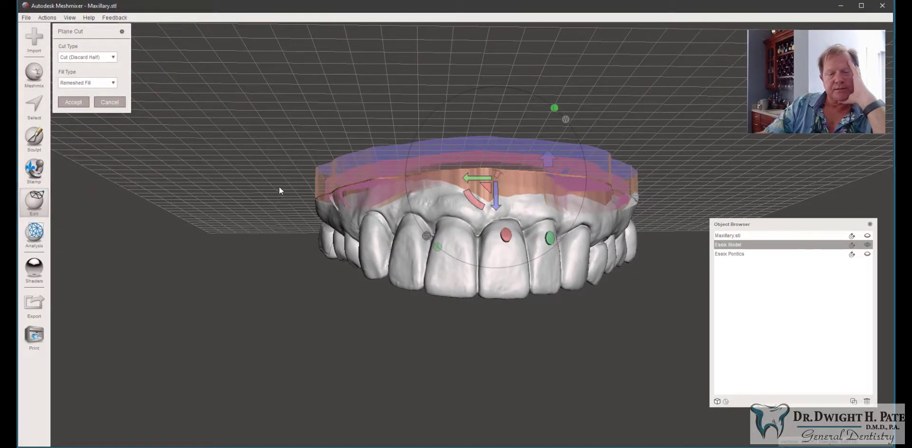
{"action": "mouse_move", "coordinate": [279, 190]}
{"action": "left_mouse_down"}
{"action": "mouse_move", "coordinate": [562, 183]}
{"action": "mouse_move", "coordinate": [679, 197]}
{"action": "left_mouse_up"}
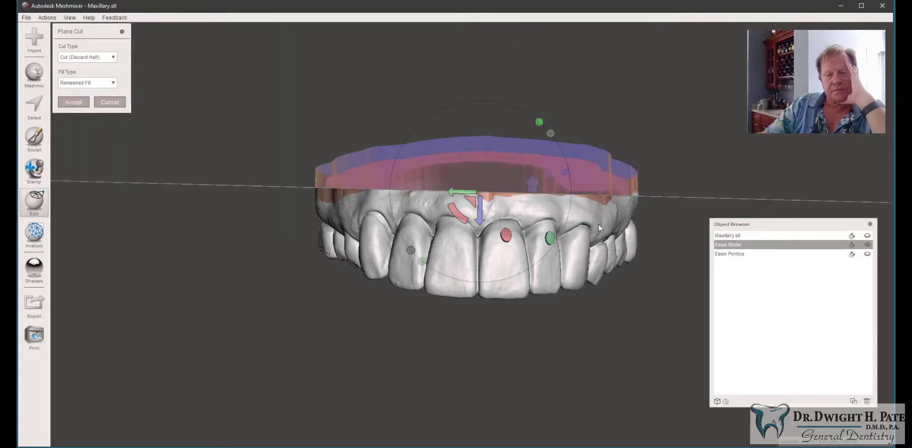
{"action": "right_click_drag", "start_coordinate": [599, 224], "coordinate": [576, 275]}
{"action": "right_click_drag", "start_coordinate": [573, 310], "coordinate": [579, 252]}
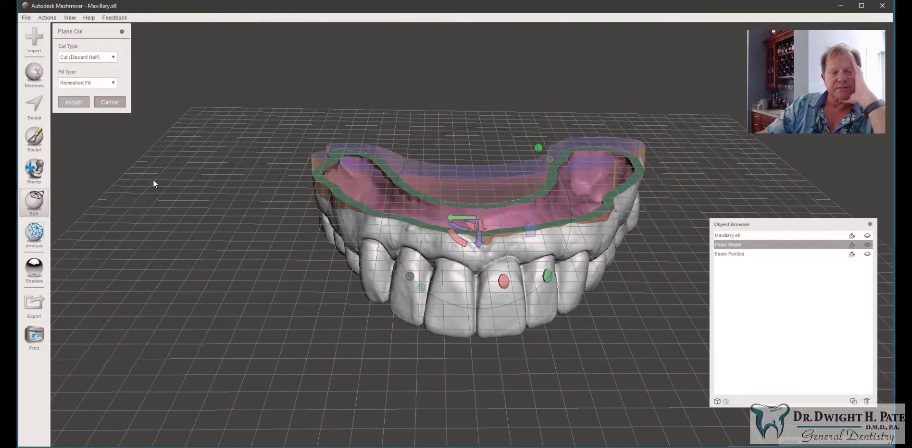
{"action": "key", "text": "Return"}
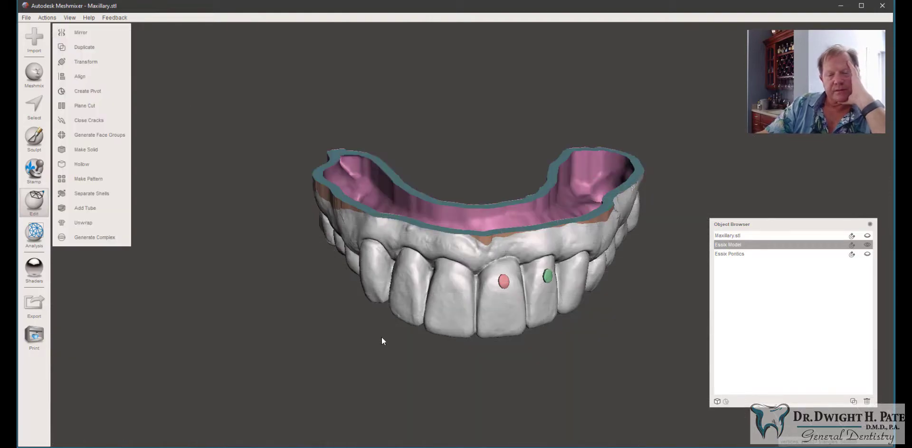
{"action": "right_click_drag", "start_coordinate": [380, 336], "coordinate": [397, 183]}
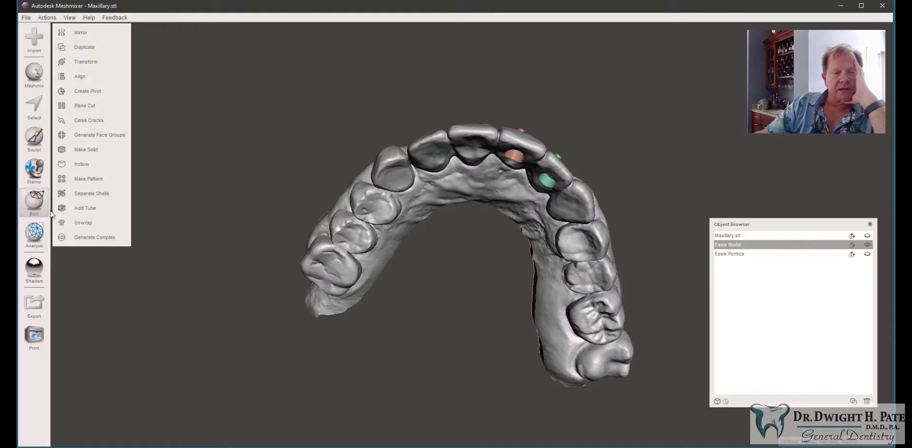
Step: Open the Inspector on the Essix model to check the mesh for defects
{"action": "mouse_move", "coordinate": [35, 240]}
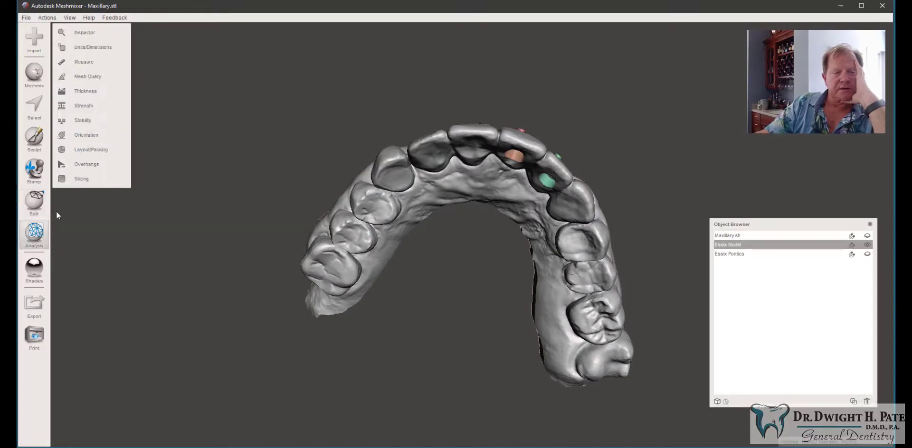
{"action": "left_click", "coordinate": [104, 33]}
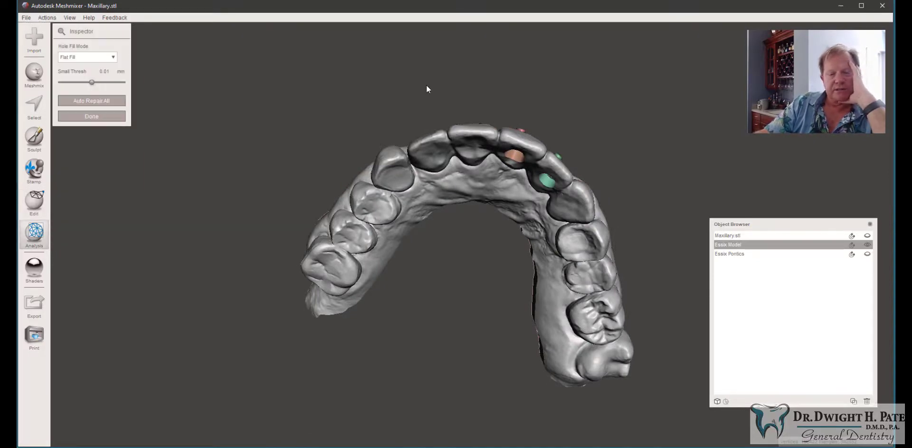
{"action": "right_click_drag", "start_coordinate": [426, 86], "coordinate": [309, 181]}
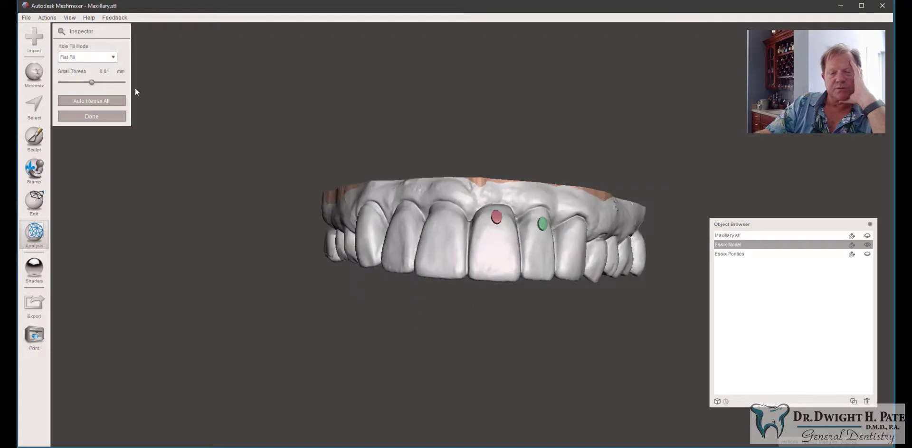
Step: Export the Essix model as an STL named Essix Base Mod in the same folder as Essix Pontics.stl
{"action": "left_click", "coordinate": [26, 17]}
{"action": "left_click", "coordinate": [44, 147]}
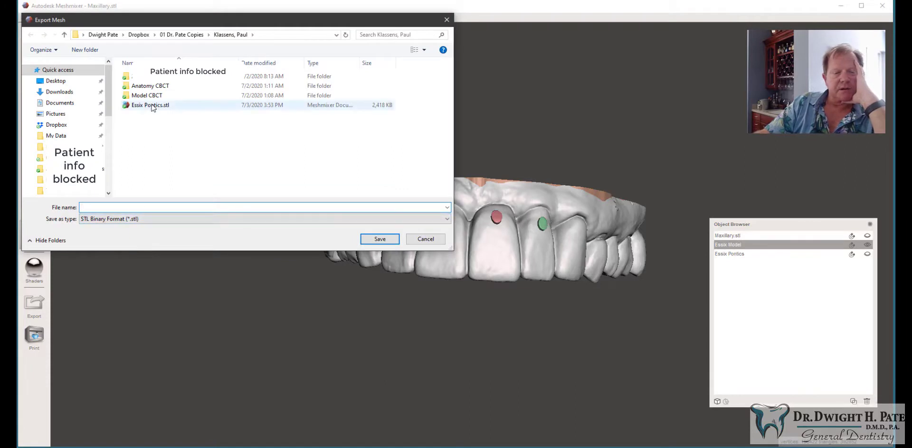
{"action": "left_click", "coordinate": [151, 105]}
{"action": "left_click", "coordinate": [122, 207]}
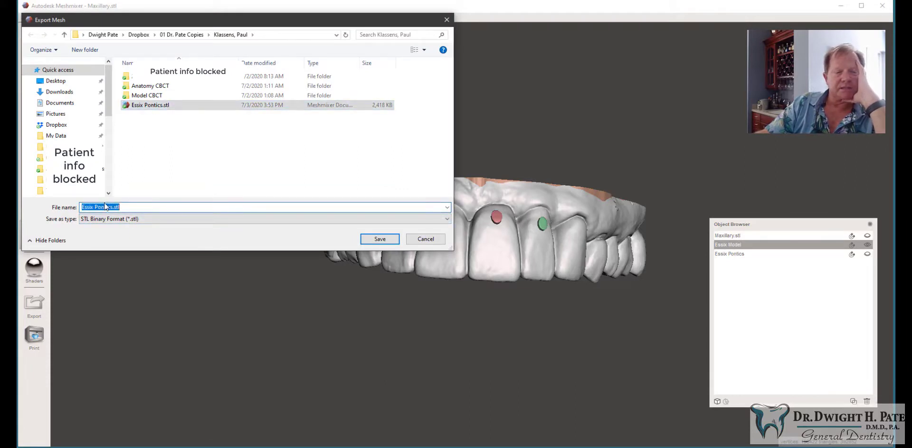
{"action": "double_click", "coordinate": [131, 209]}
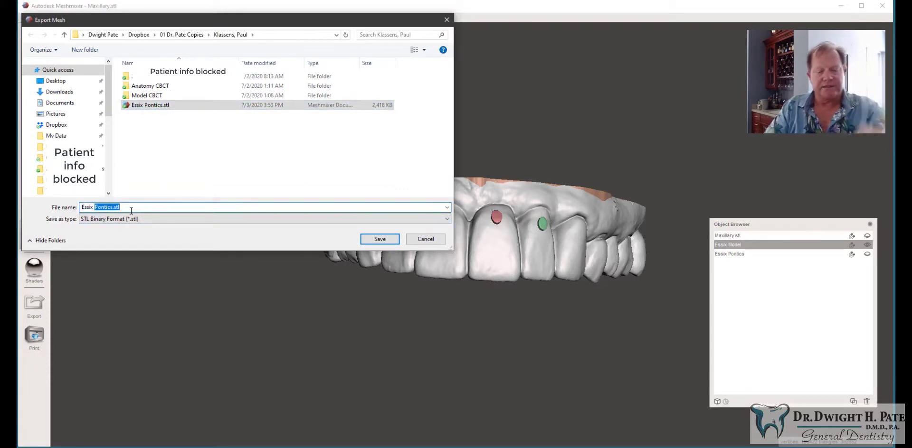
{"action": "key", "text": "BackSpace"}
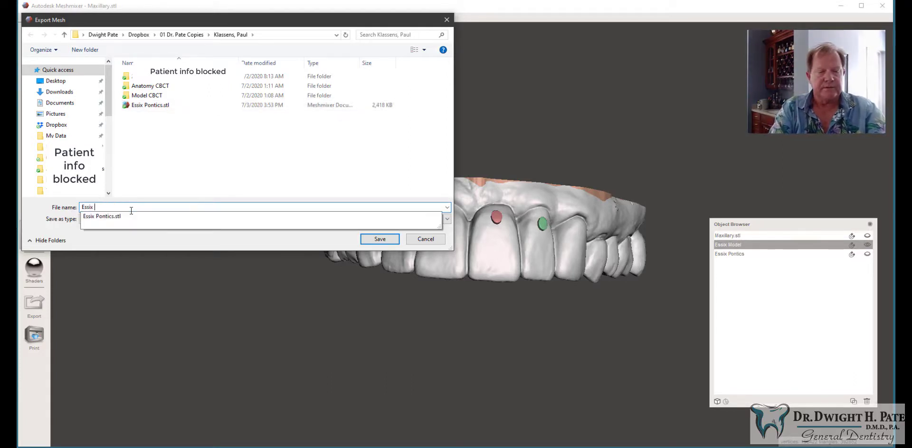
{"action": "type", "text": "Base Model"}
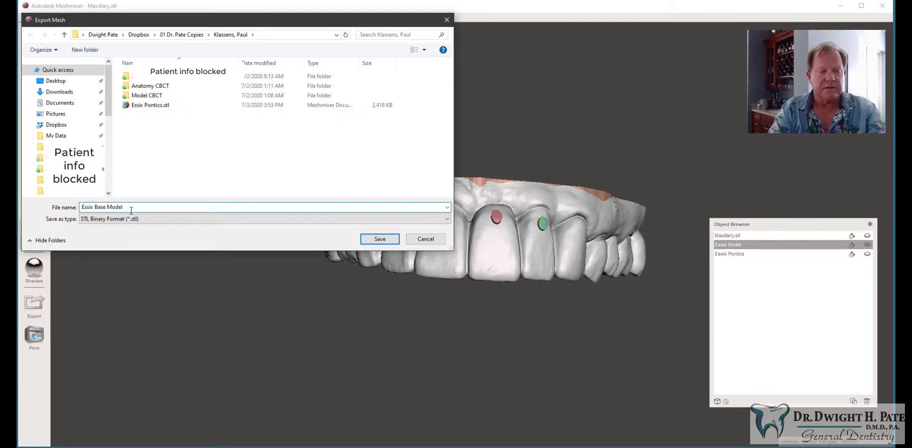
{"action": "key", "text": "Return"}
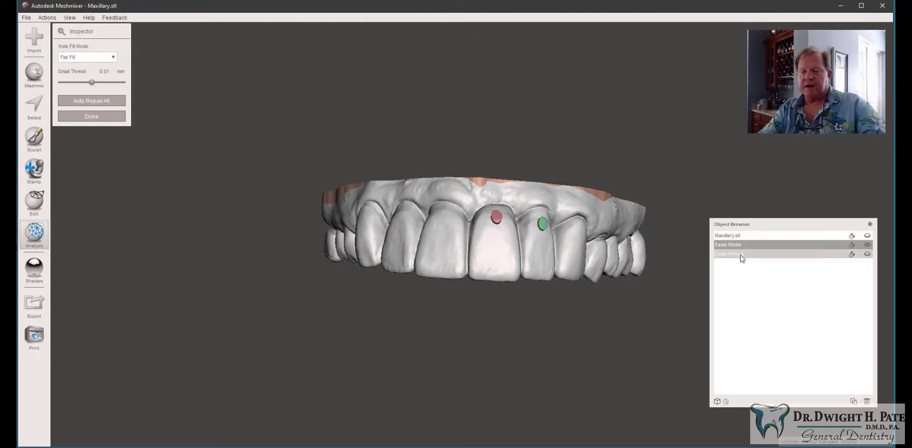
Step: Close the Inspector, hide the Essix model and select Essix Pontics to view the pontics alone
{"action": "key", "text": "Escape"}
{"action": "left_click", "coordinate": [867, 255]}
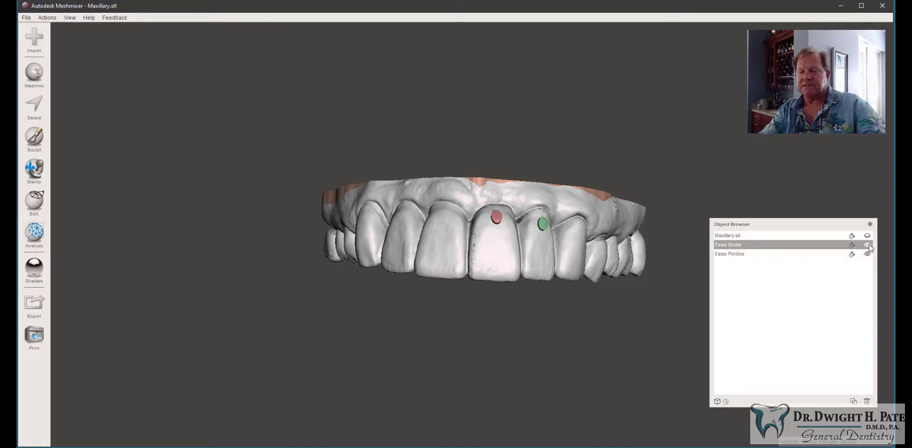
{"action": "left_click", "coordinate": [867, 246]}
{"action": "left_click", "coordinate": [807, 256]}
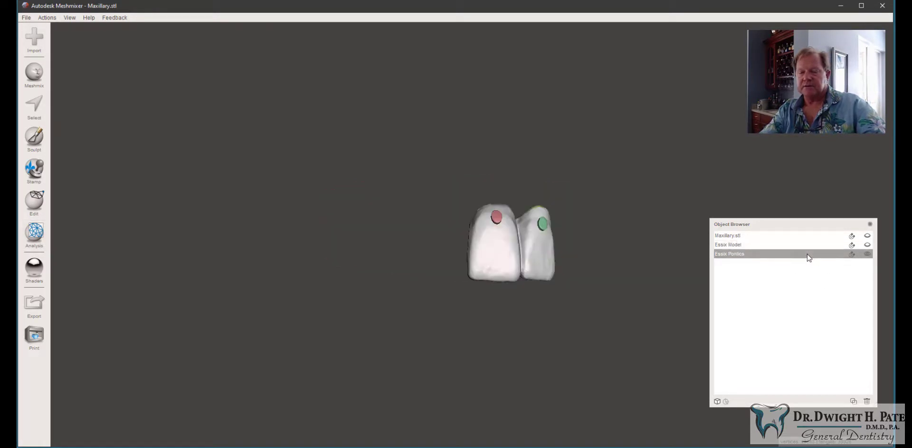
{"action": "right_click_drag", "start_coordinate": [588, 267], "coordinate": [554, 147]}
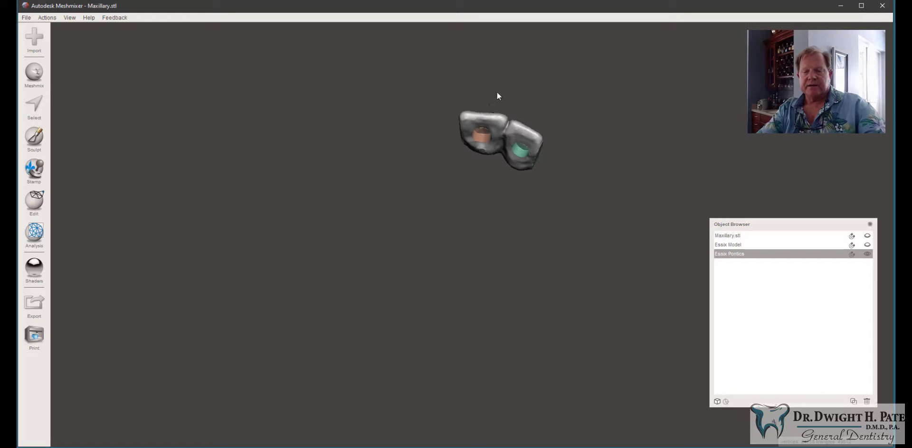
{"action": "right_click_drag", "start_coordinate": [497, 94], "coordinate": [478, 229]}
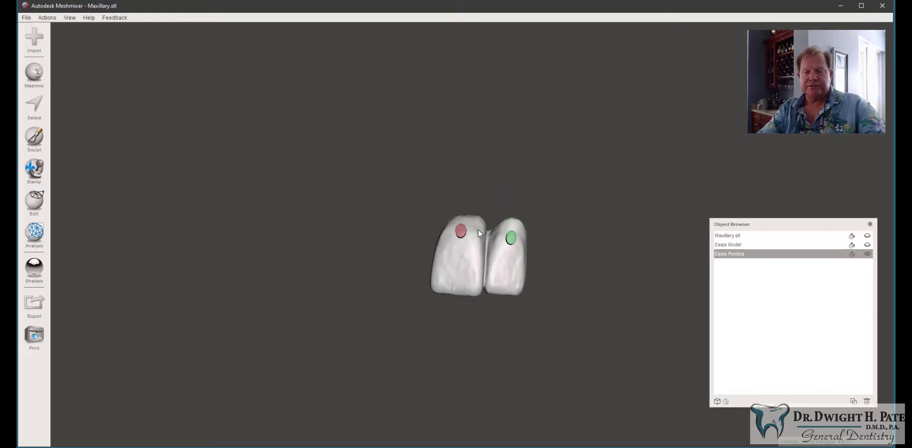
Step: Show the Essix model again and orbit around it to review the finished retainer model
{"action": "left_click", "coordinate": [731, 245]}
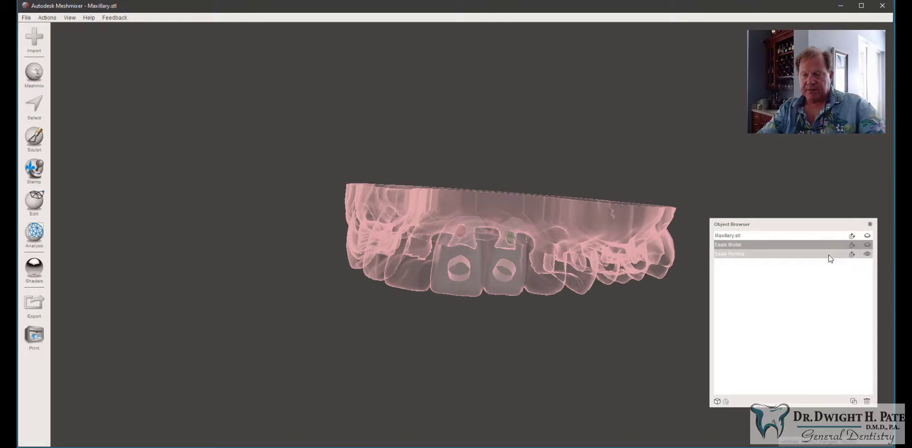
{"action": "left_click", "coordinate": [868, 244]}
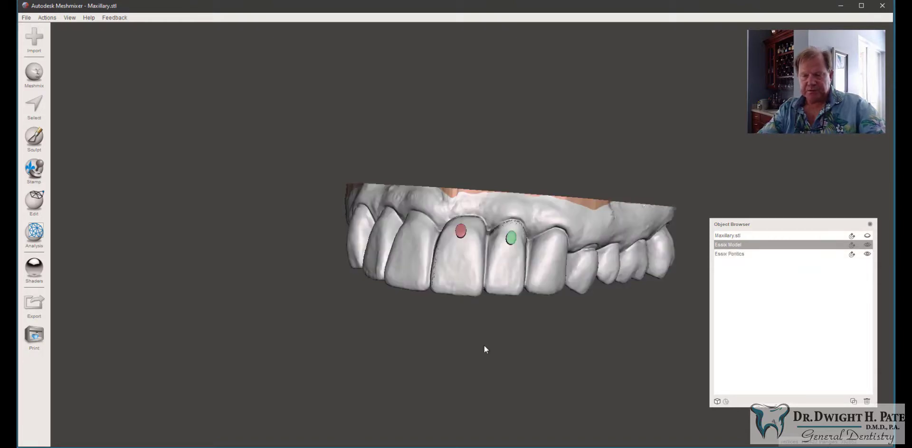
{"action": "right_click_drag", "start_coordinate": [485, 347], "coordinate": [544, 200]}
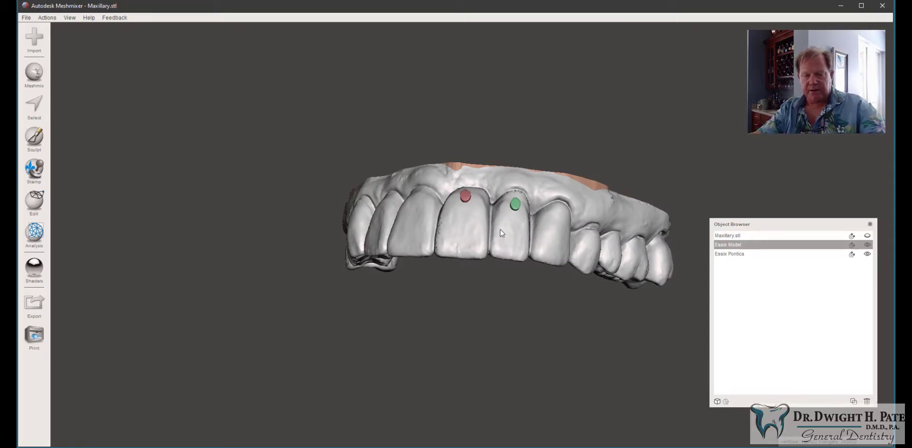
{"action": "right_click_drag", "start_coordinate": [487, 235], "coordinate": [500, 161]}
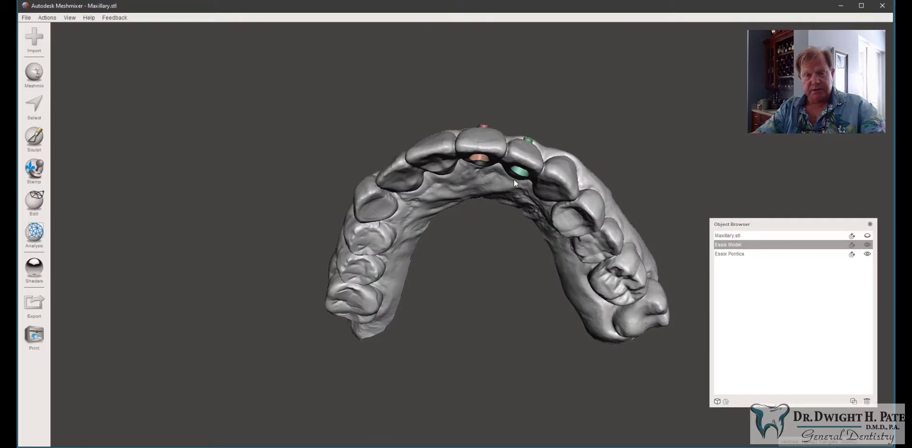
{"action": "right_click_drag", "start_coordinate": [471, 124], "coordinate": [503, 196]}
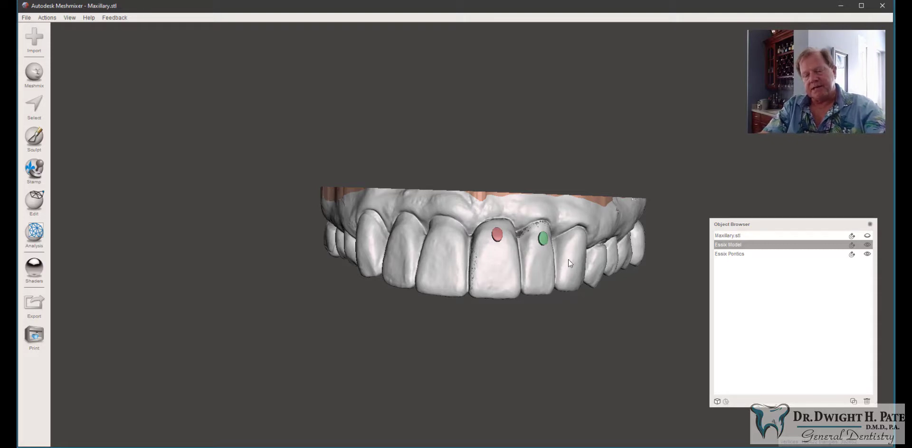
{"action": "mouse_move", "coordinate": [568, 259]}
{"action": "right_mouse_down"}
{"action": "mouse_move", "coordinate": [542, 256]}
{"action": "mouse_move", "coordinate": [575, 253]}
{"action": "right_mouse_up"}
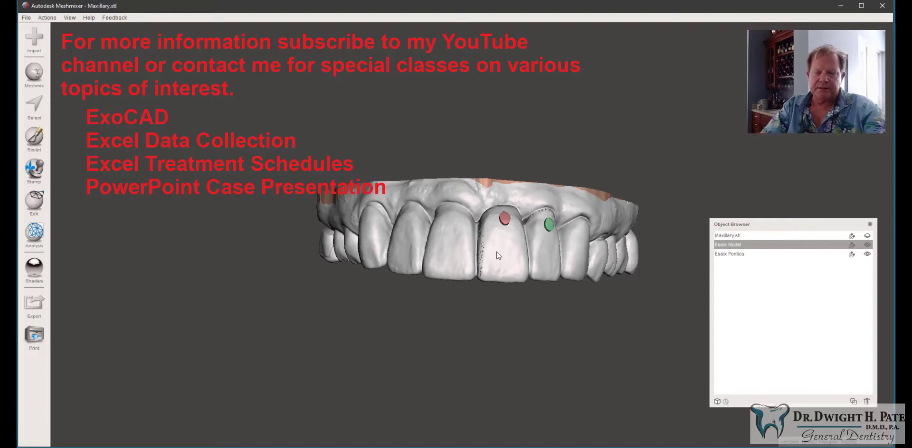
{"action": "mouse_move", "coordinate": [498, 256]}
{"action": "right_mouse_down"}
{"action": "mouse_move", "coordinate": [511, 184]}
{"action": "mouse_move", "coordinate": [506, 104]}
{"action": "mouse_move", "coordinate": [500, 175]}
{"action": "mouse_move", "coordinate": [454, 262]}
{"action": "mouse_move", "coordinate": [301, 250]}
{"action": "mouse_move", "coordinate": [448, 226]}
{"action": "mouse_move", "coordinate": [531, 232]}
{"action": "mouse_move", "coordinate": [493, 261]}
{"action": "mouse_move", "coordinate": [490, 337]}
{"action": "mouse_move", "coordinate": [488, 196]}
{"action": "mouse_move", "coordinate": [496, 263]}
{"action": "right_mouse_up"}
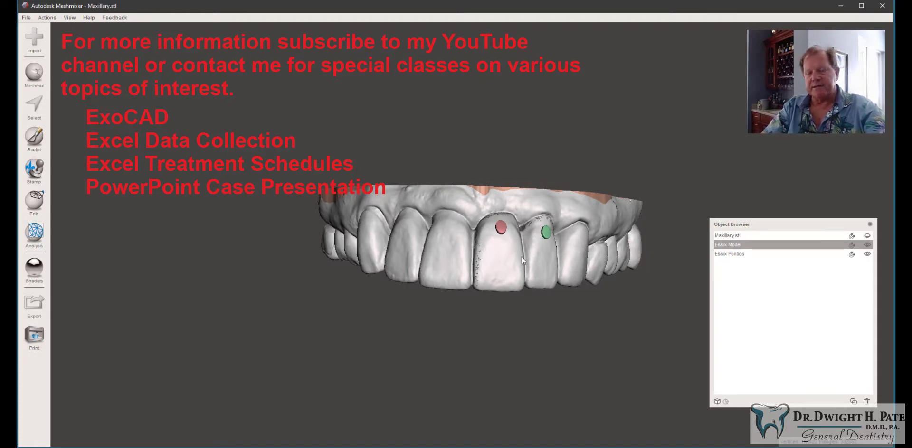
{"action": "right_click_drag", "start_coordinate": [494, 261], "coordinate": [465, 254]}
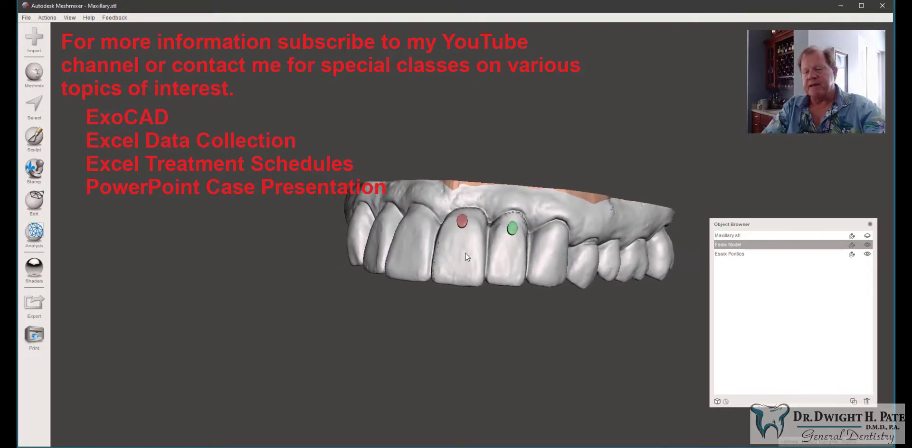